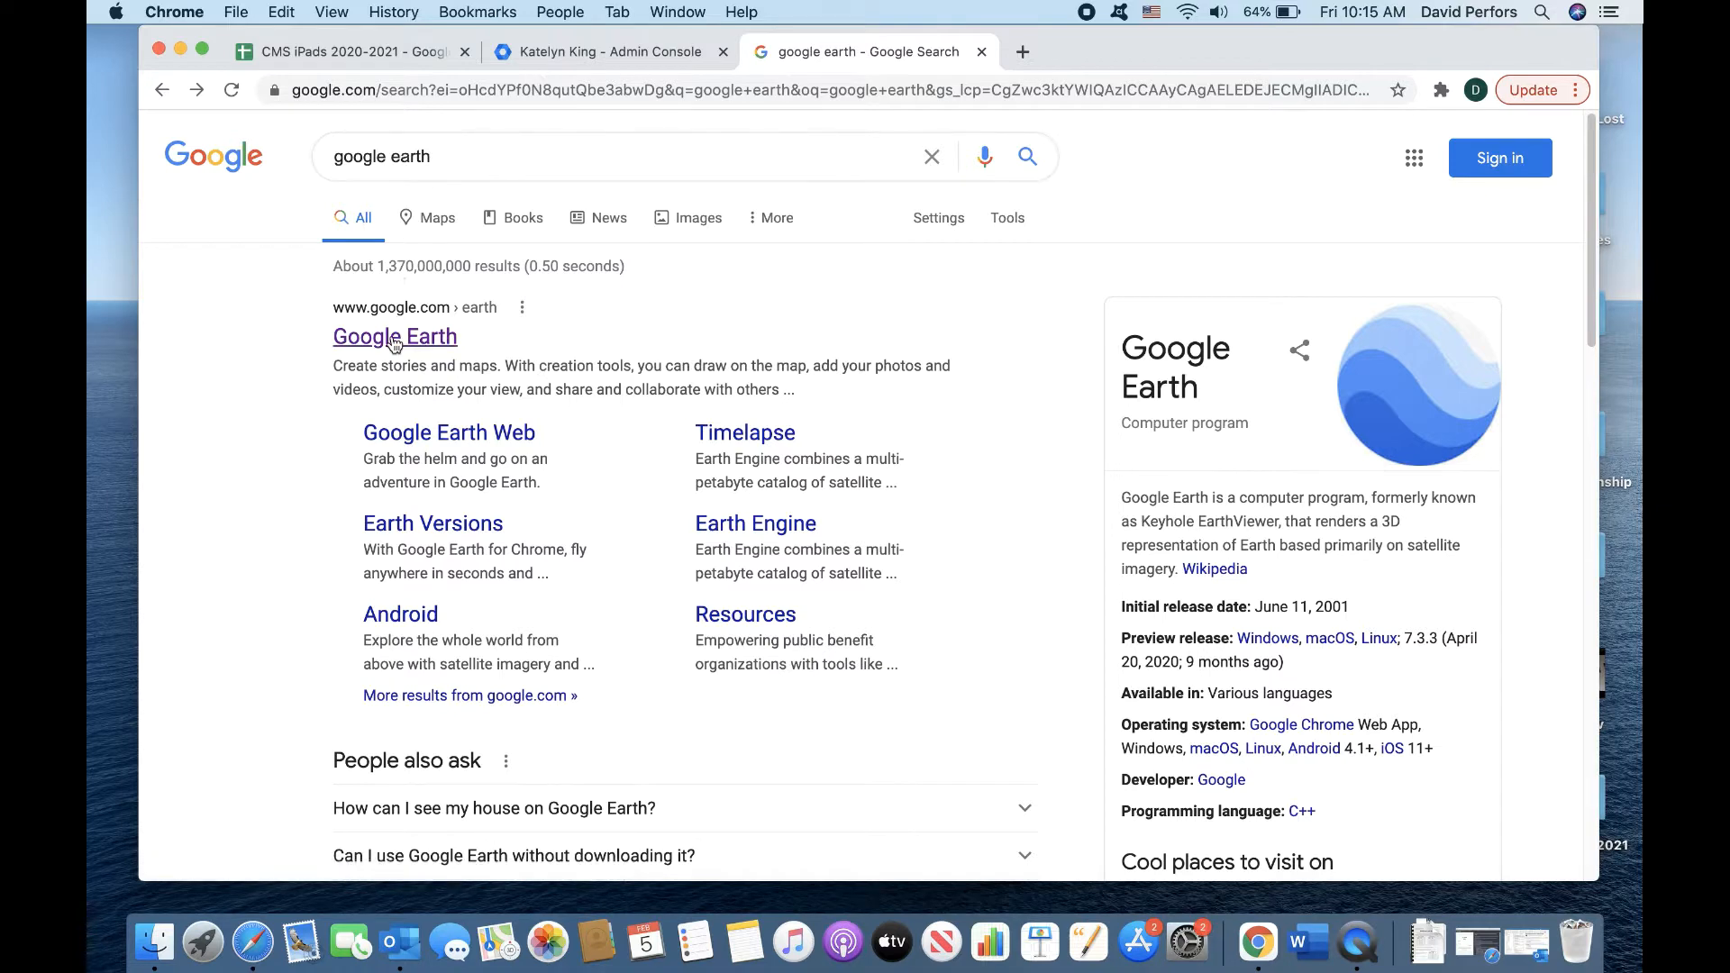
# Open the Google Earth site from the search results, launch the web globe, and open its Voyager stories
pyautogui.click(391, 344)
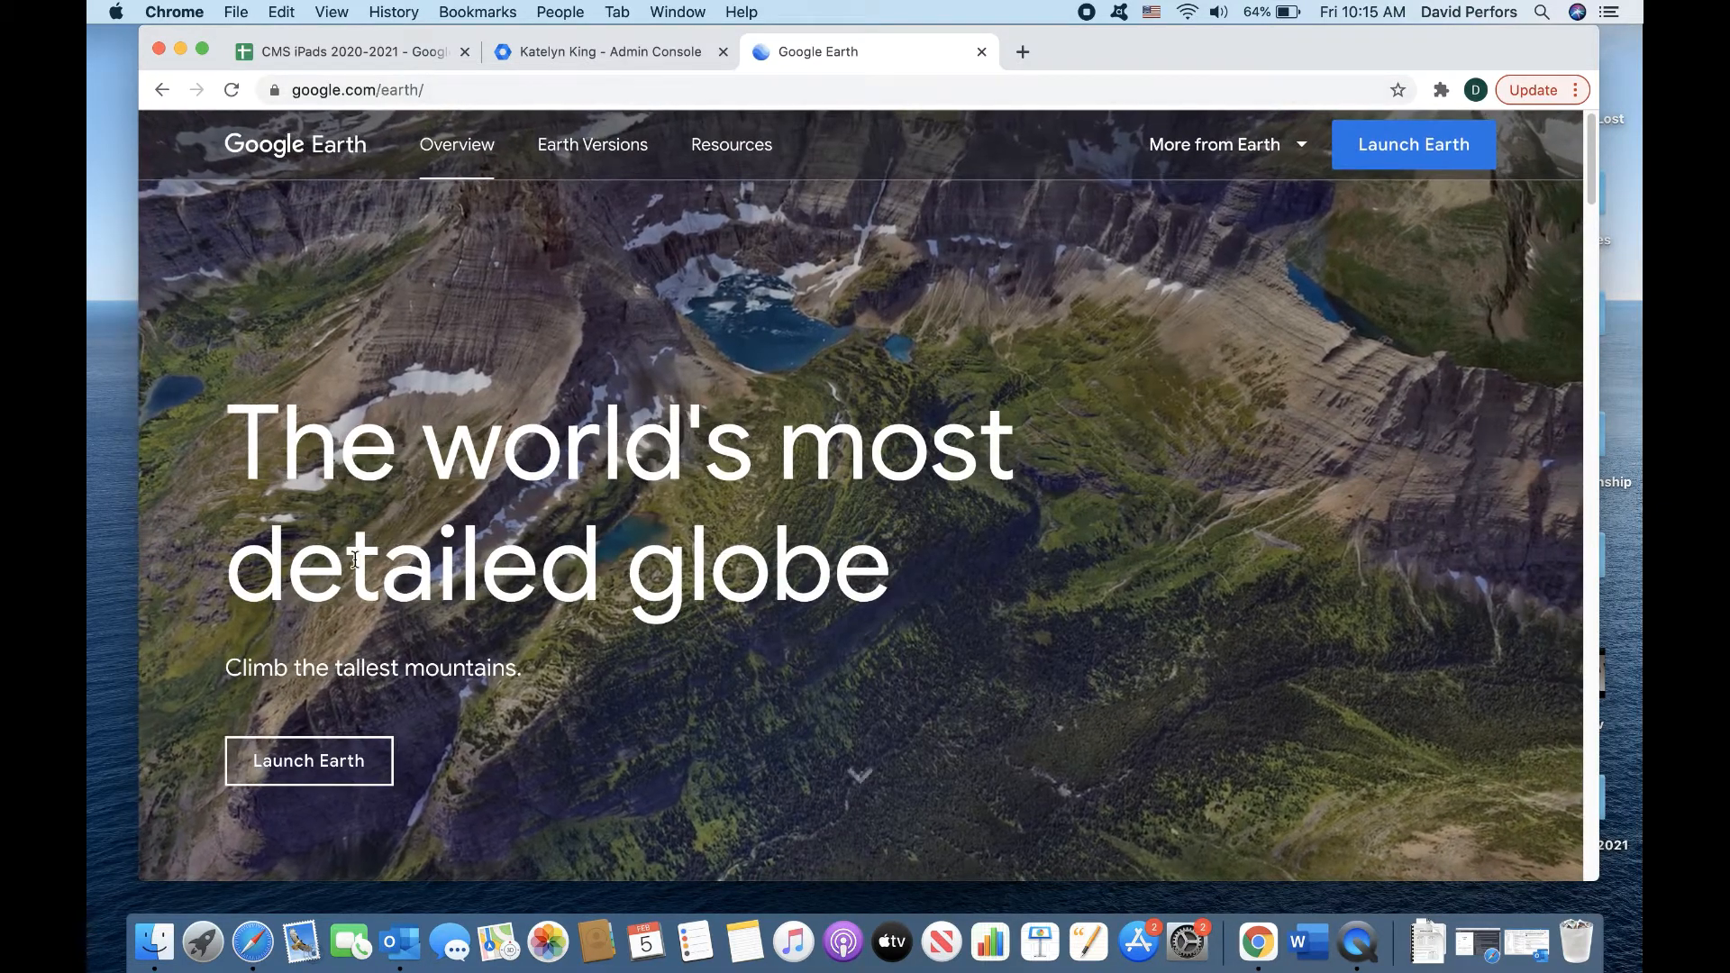
pyautogui.click(324, 763)
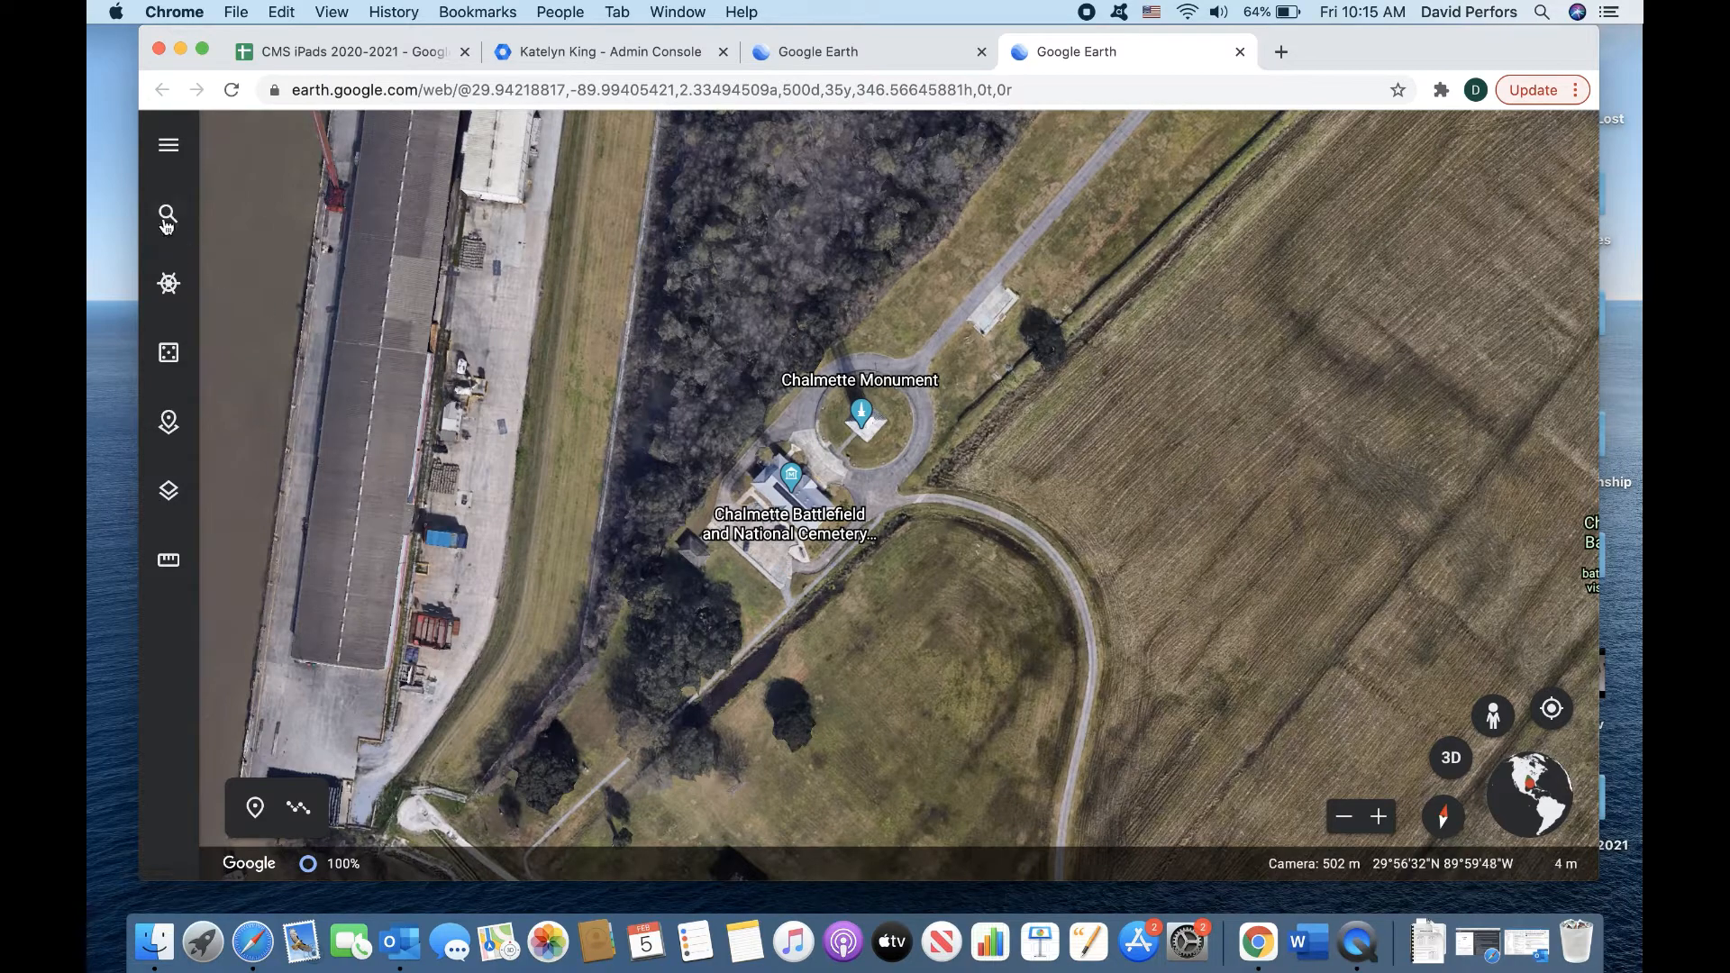
pyautogui.click(168, 284)
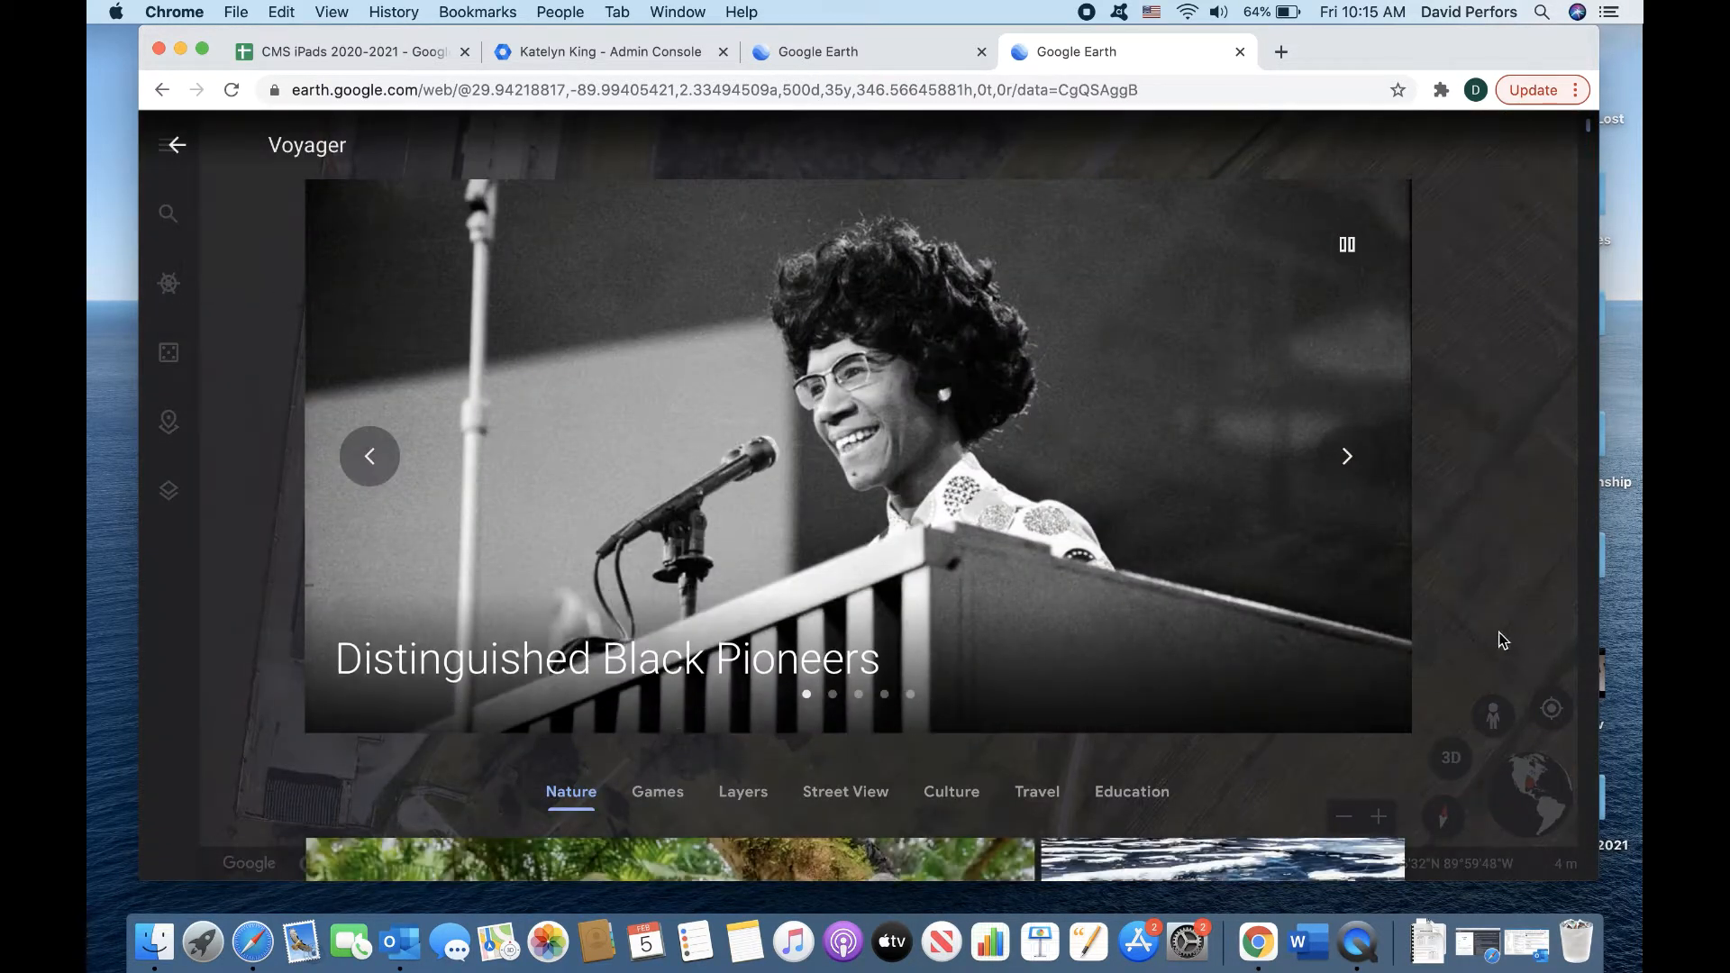
# Examine the quizzes and Carmen Sandiego adventures offered in Voyager's Games category
pyautogui.scroll(-5, 1490, 631)
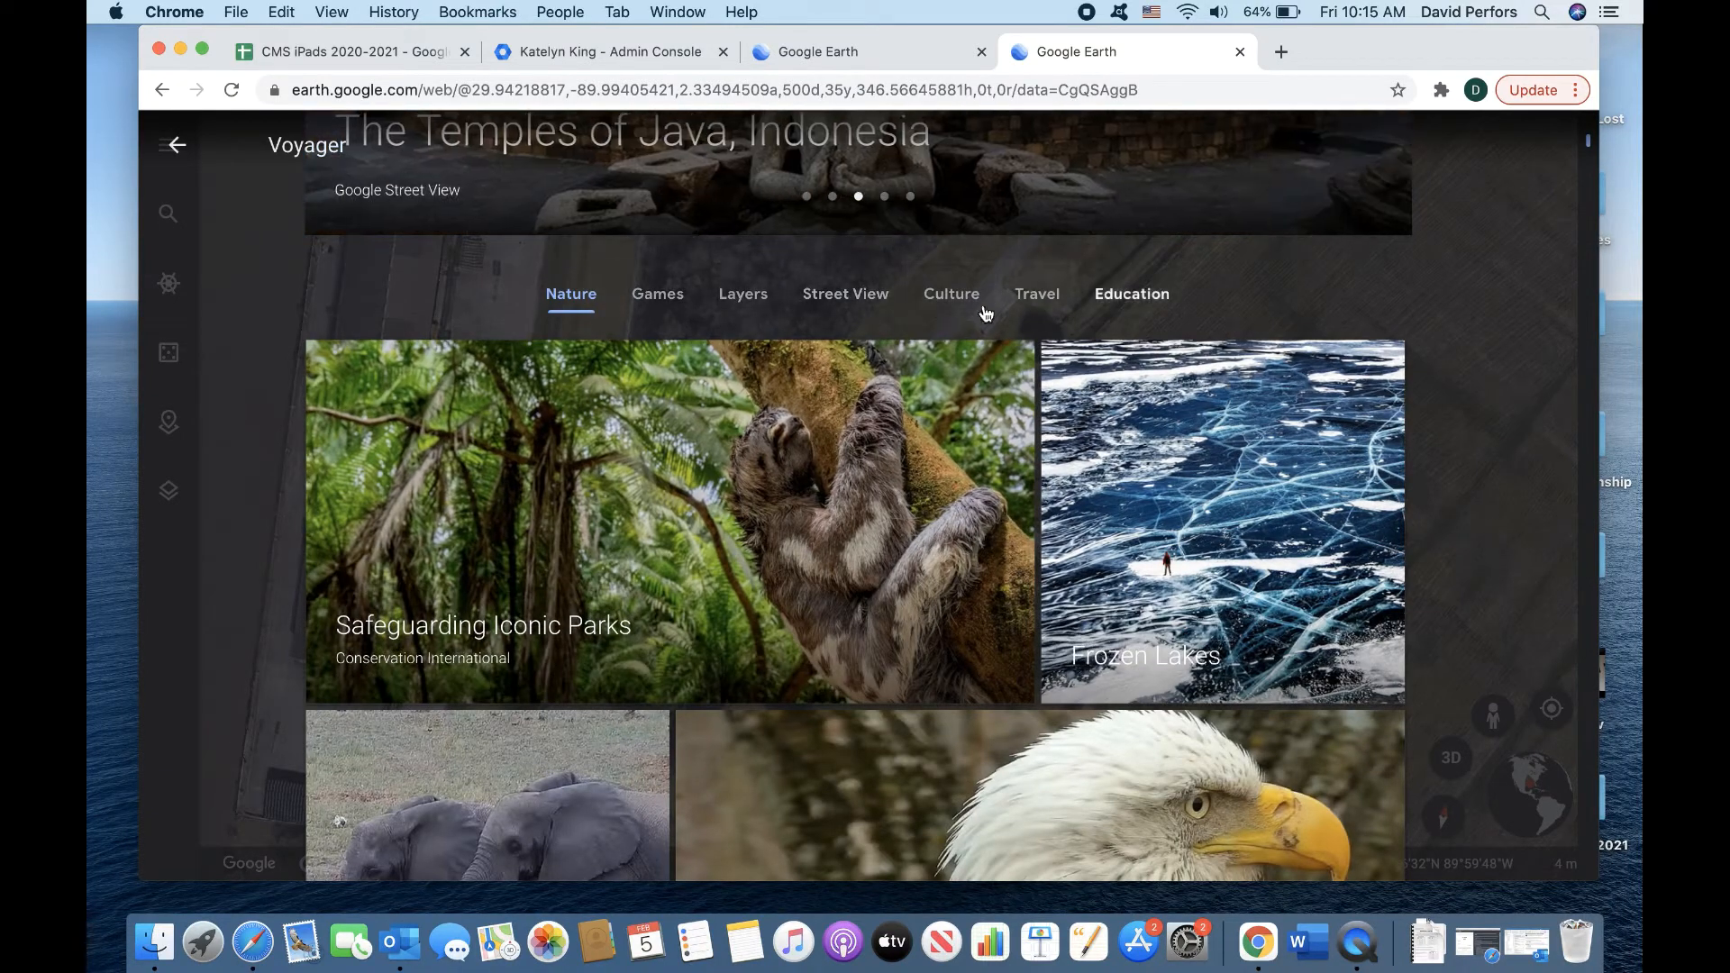
pyautogui.click(659, 295)
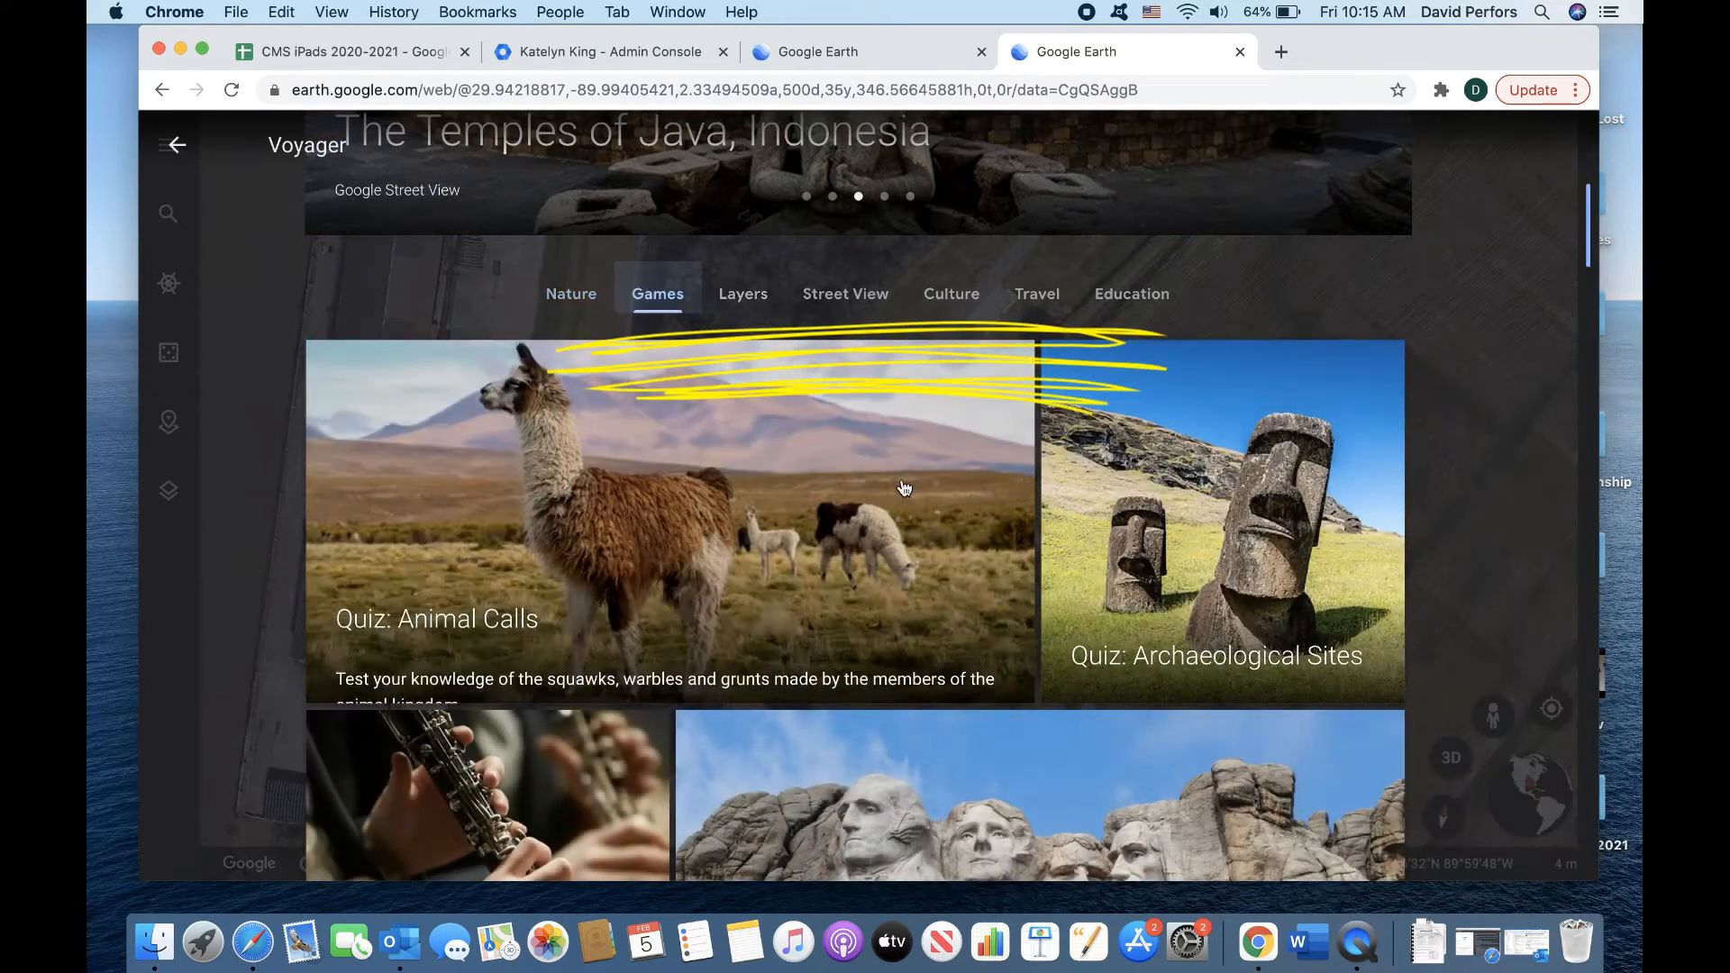
pyautogui.scroll(-1, 1421, 598)
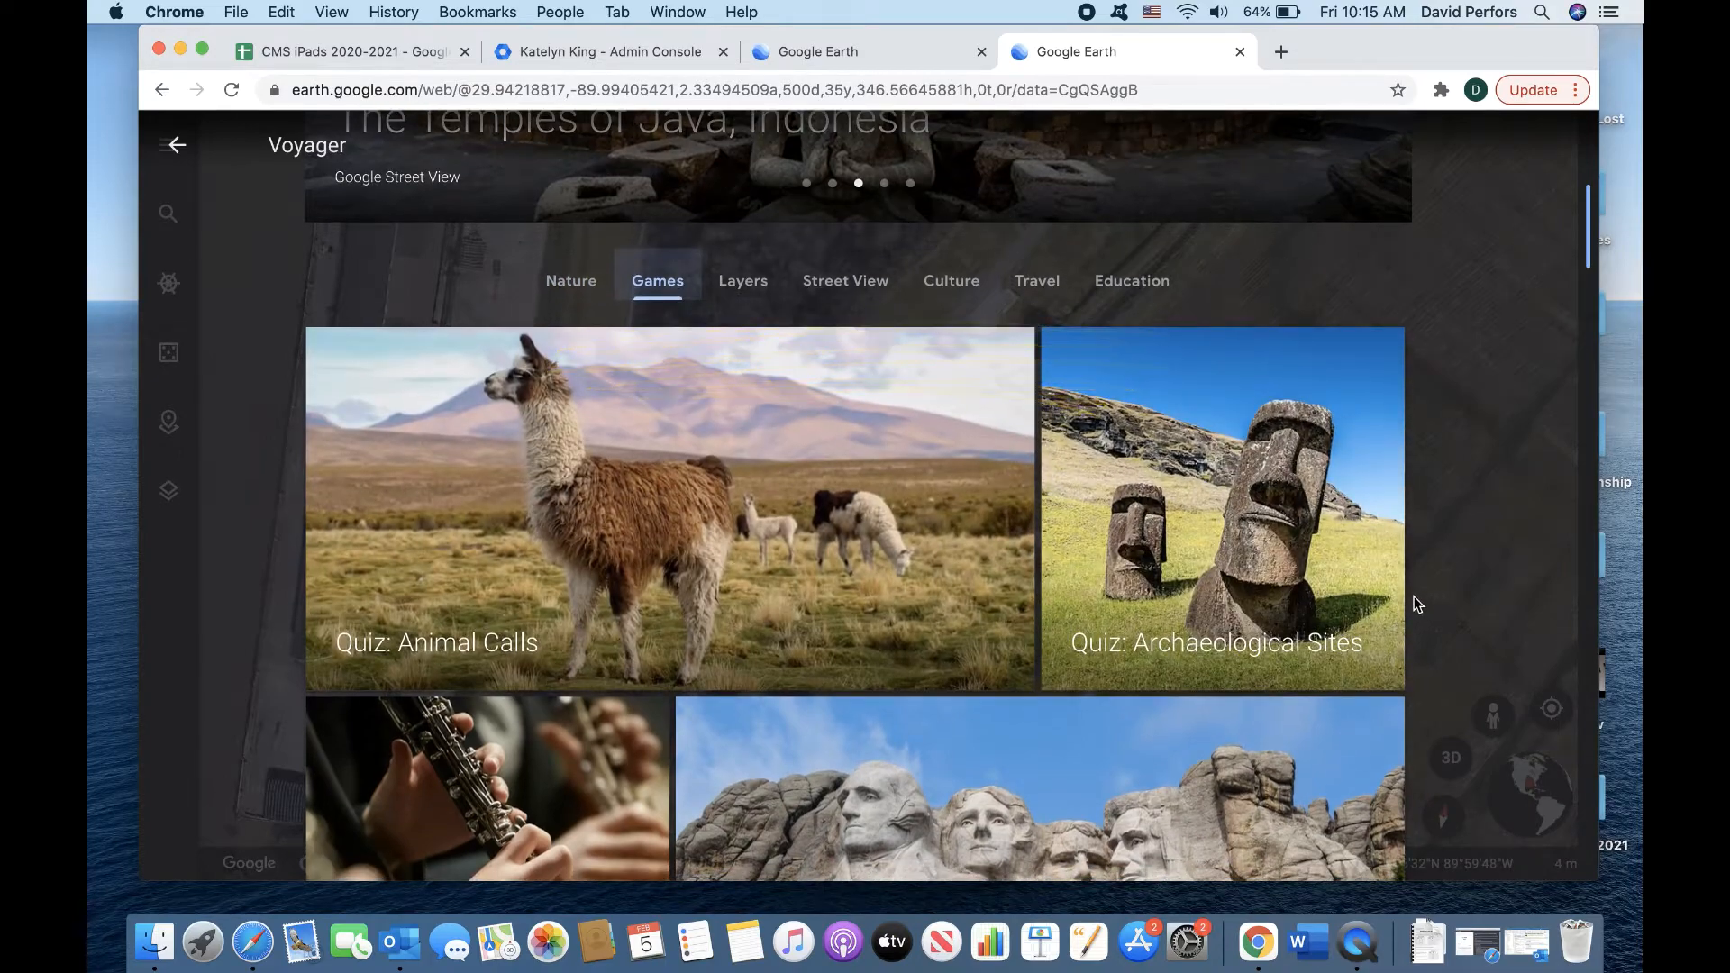
pyautogui.scroll(-10, 1420, 598)
pyautogui.scroll(-15, 1409, 604)
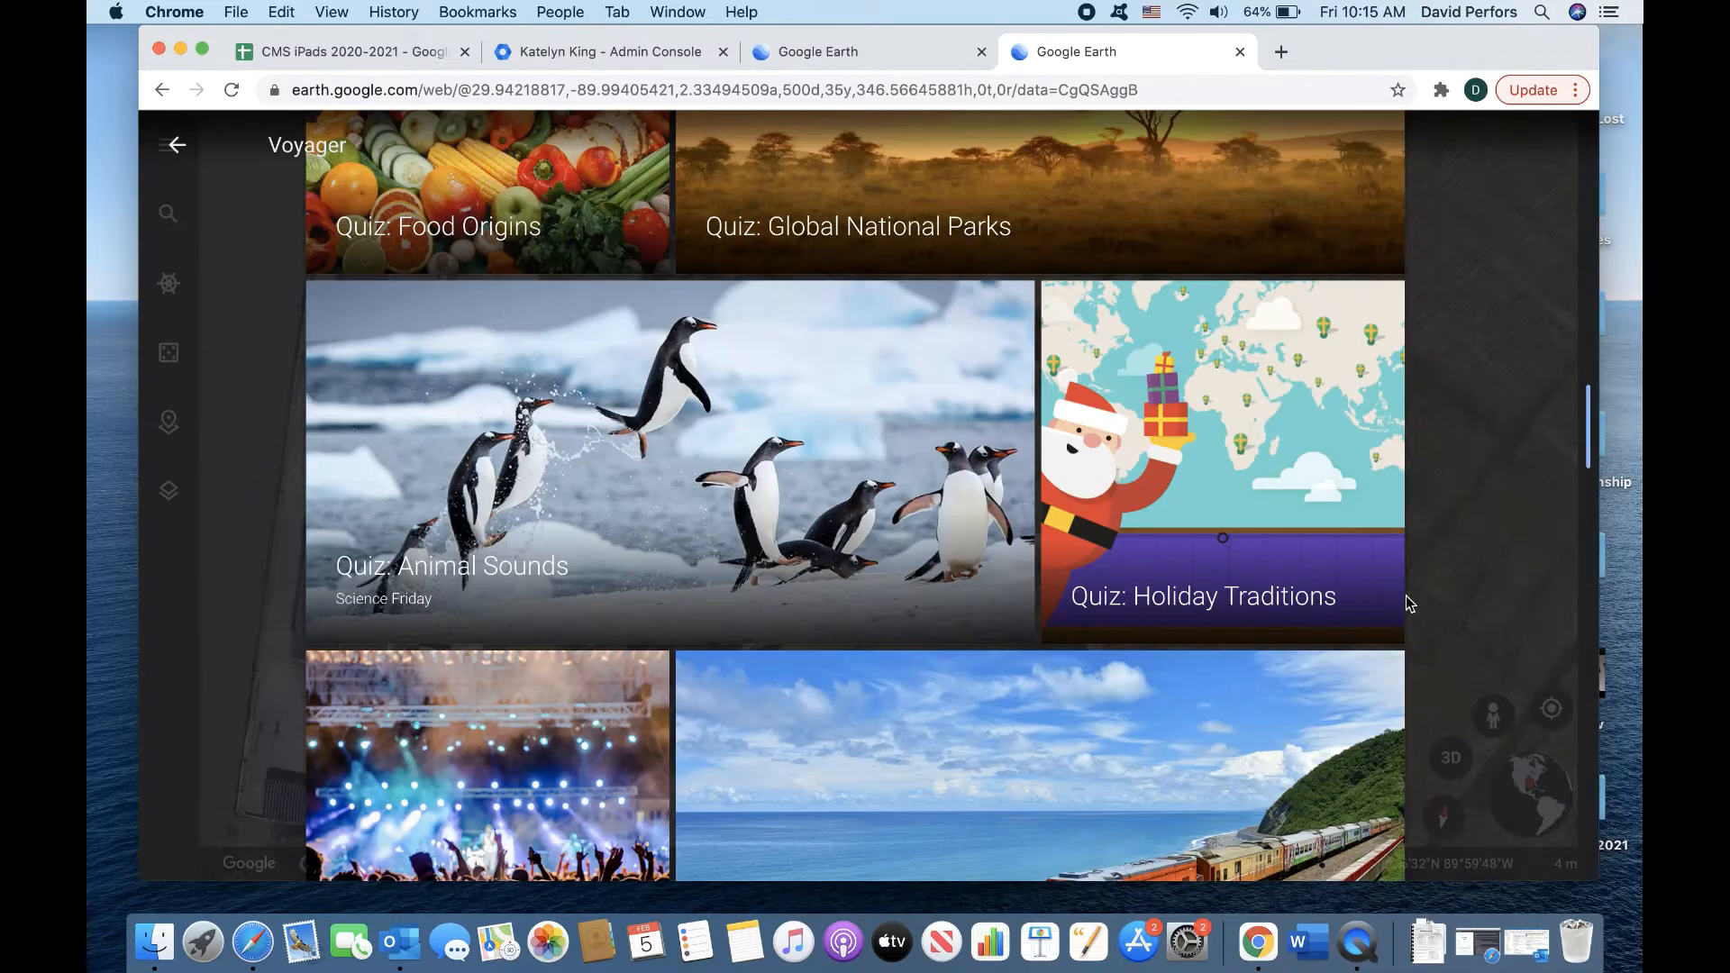
pyautogui.scroll(-5, 1404, 603)
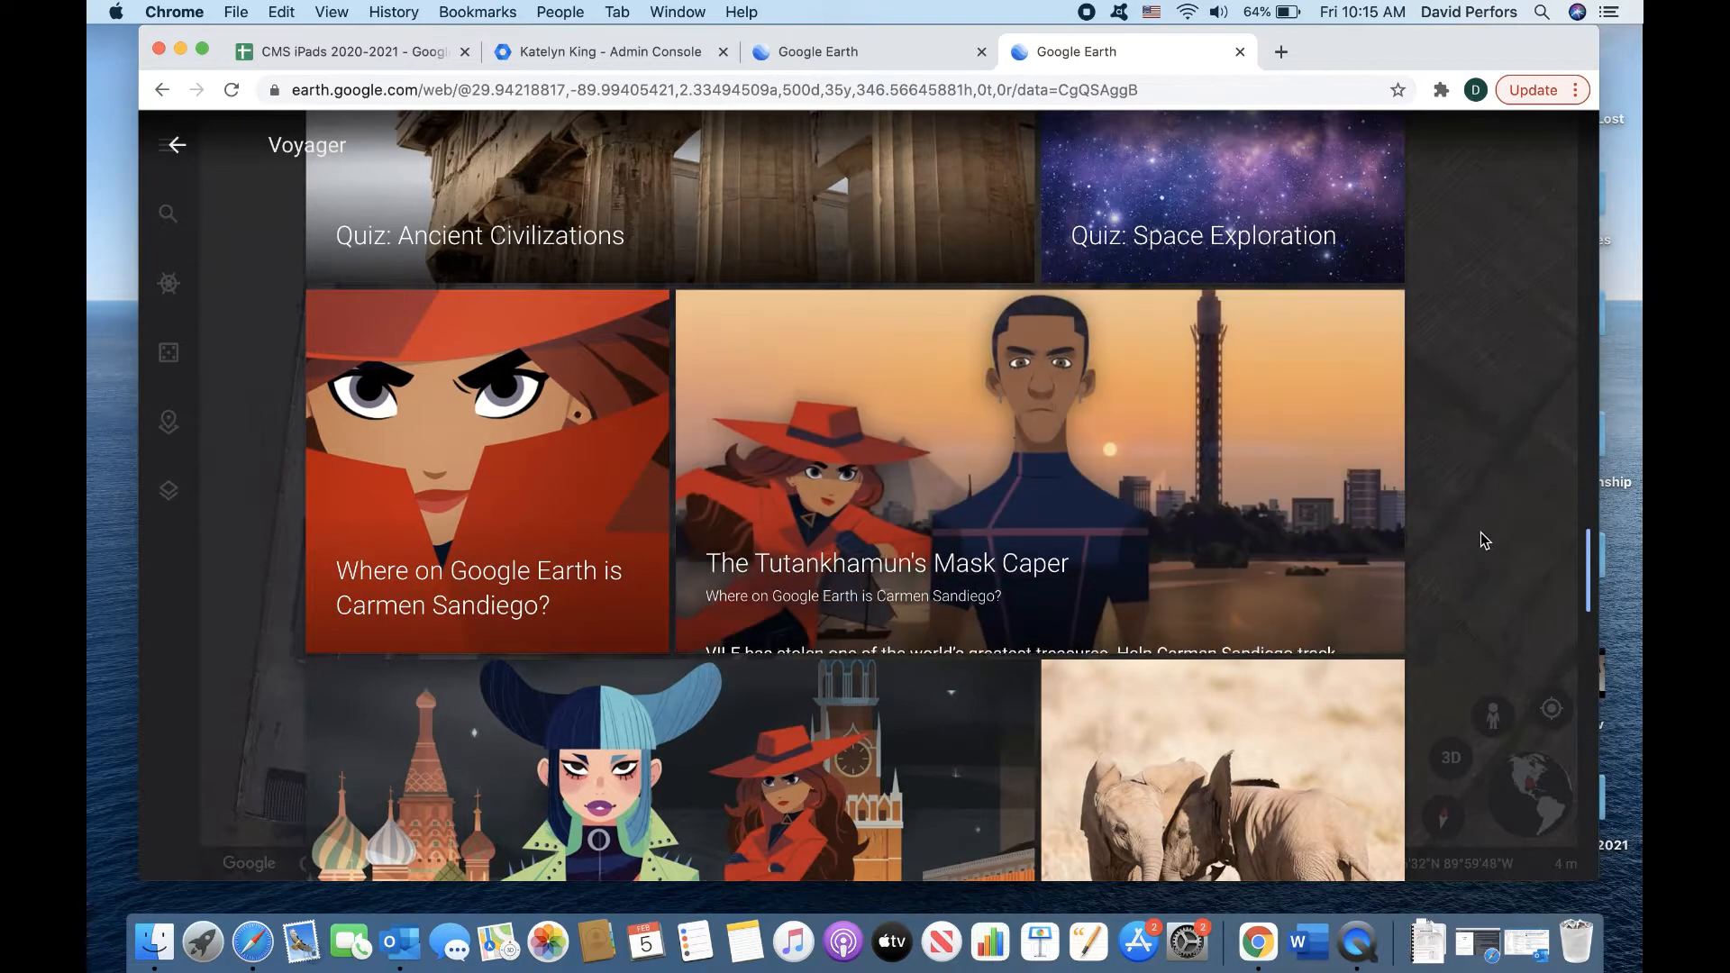
pyautogui.scroll(5, 1481, 532)
pyautogui.scroll(4, 1483, 537)
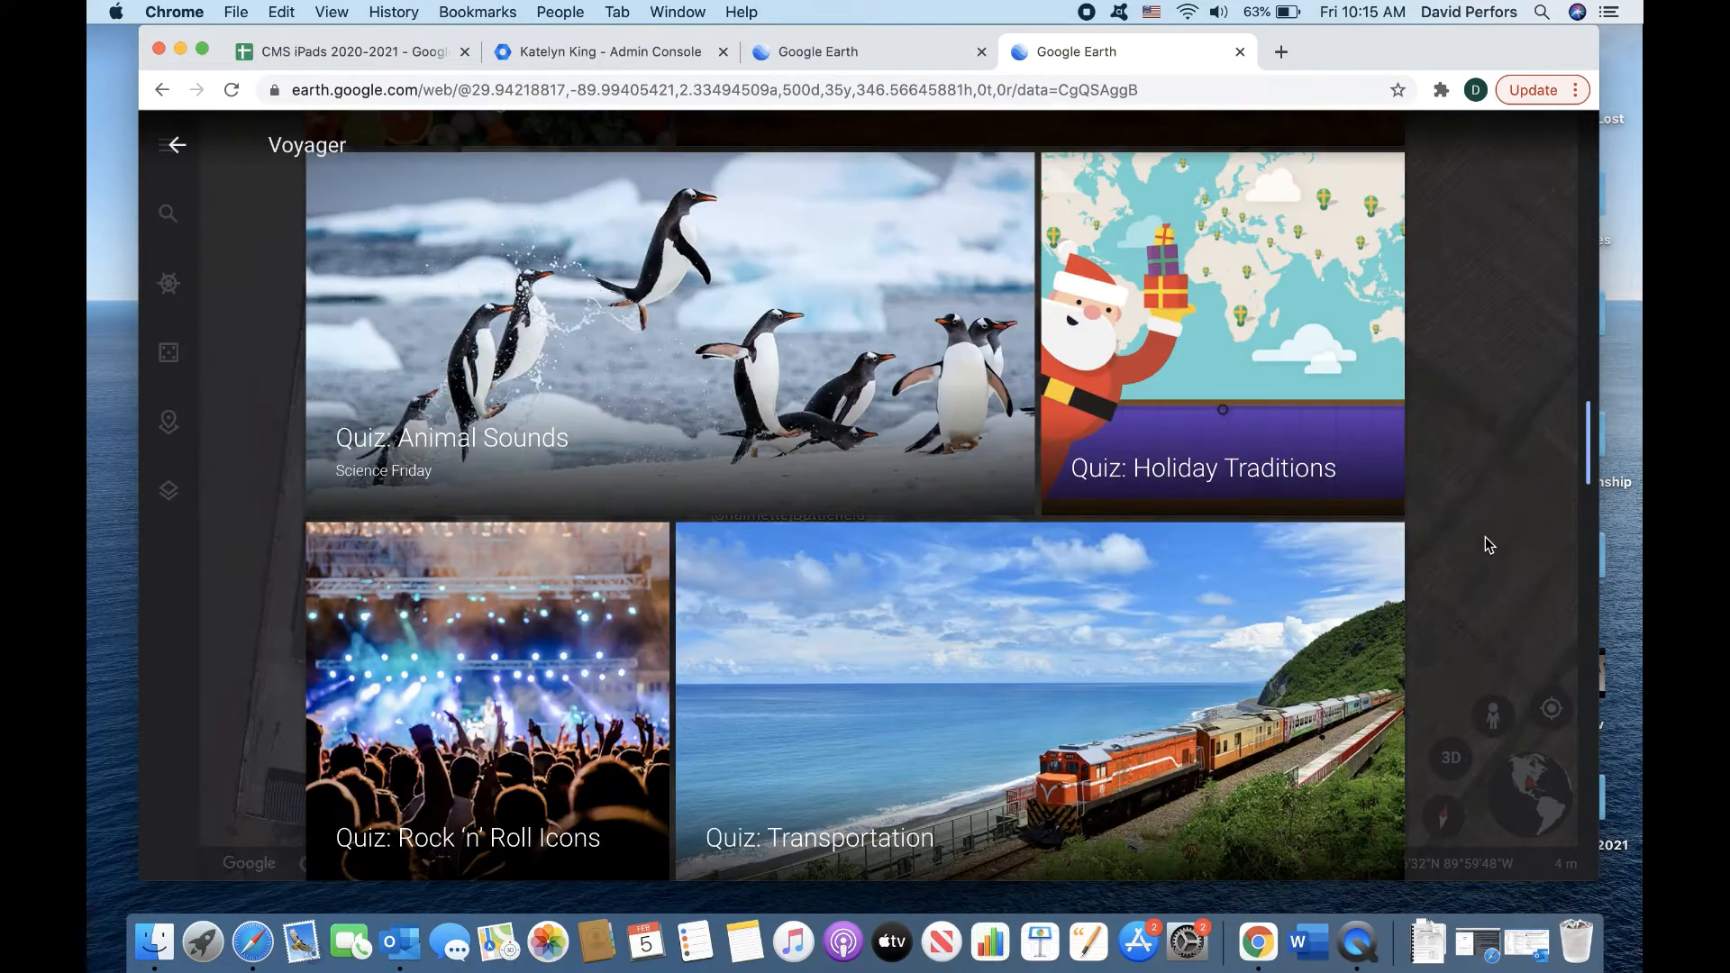
pyautogui.scroll(3, 1485, 537)
pyautogui.scroll(4, 1488, 545)
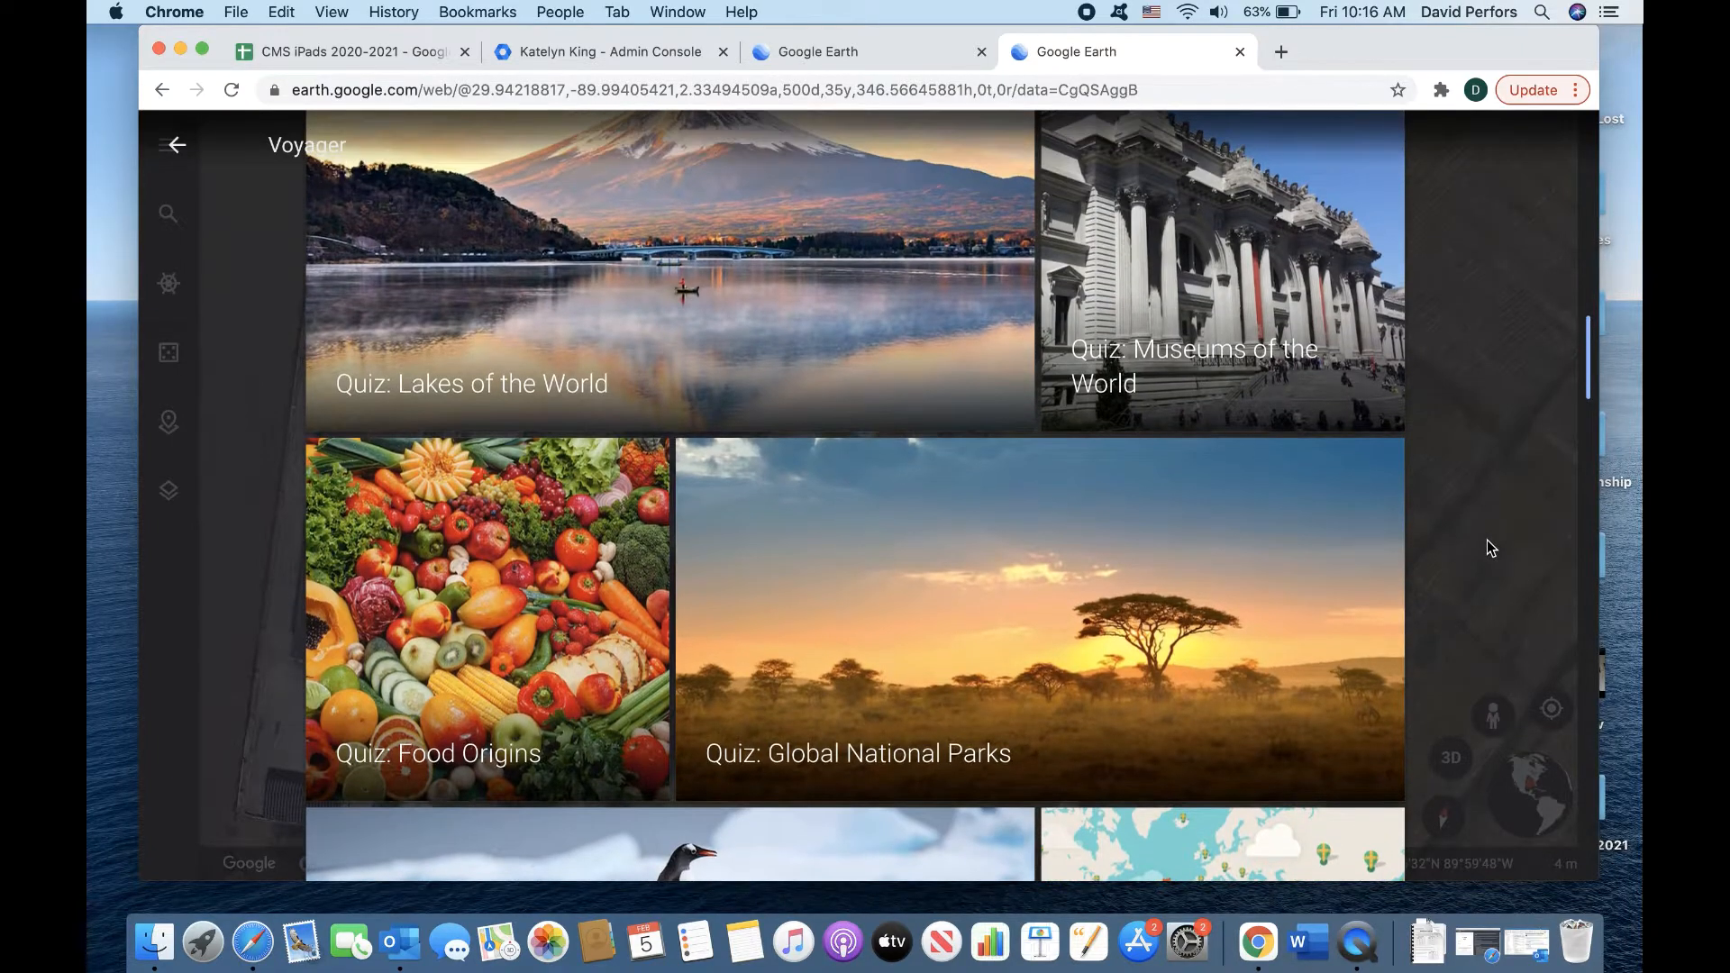
pyautogui.scroll(3, 1487, 539)
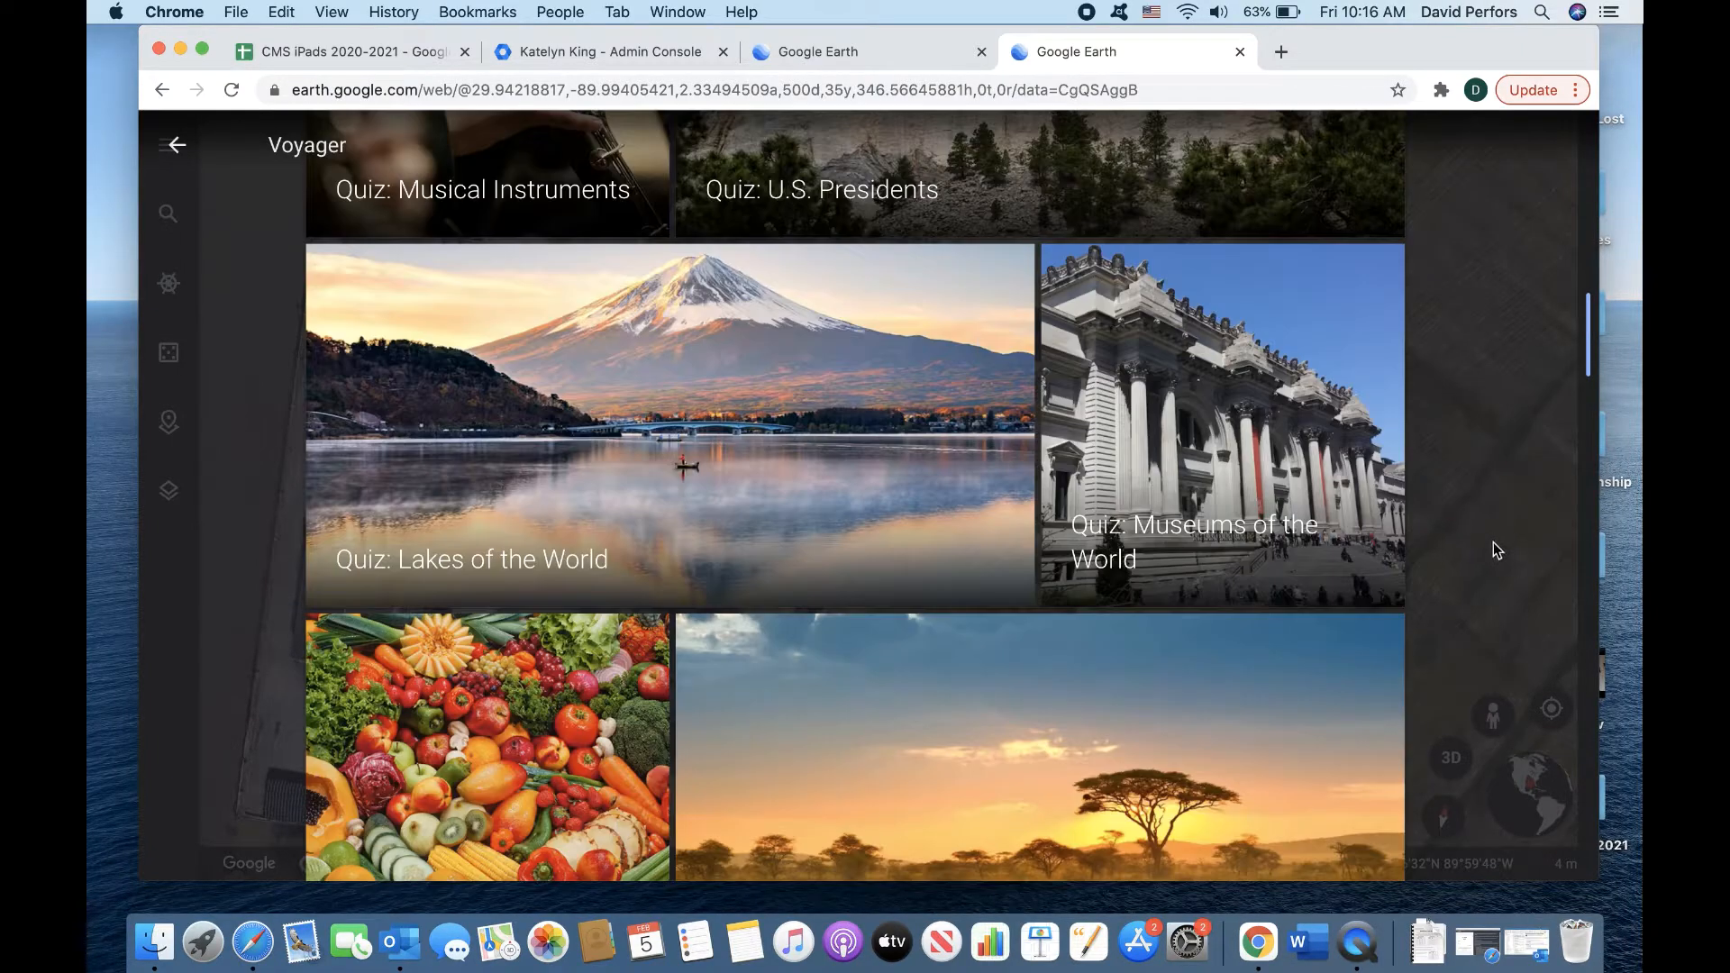
pyautogui.scroll(2, 1494, 543)
pyautogui.scroll(2, 1495, 543)
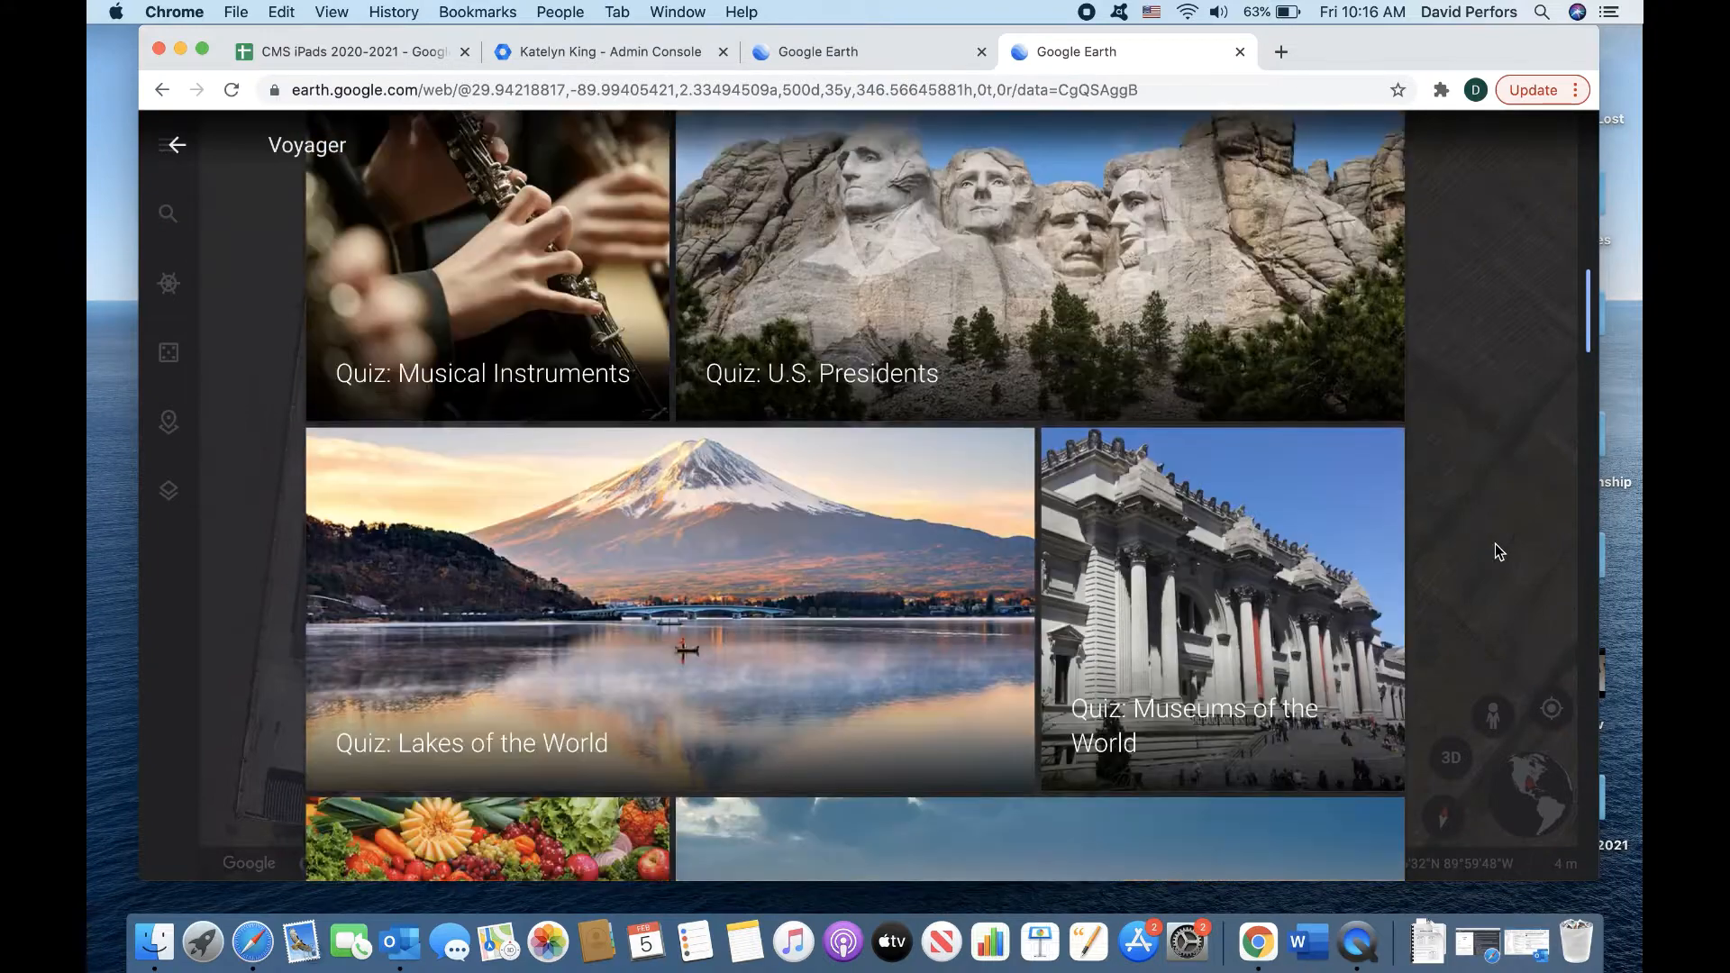
pyautogui.scroll(6, 1494, 543)
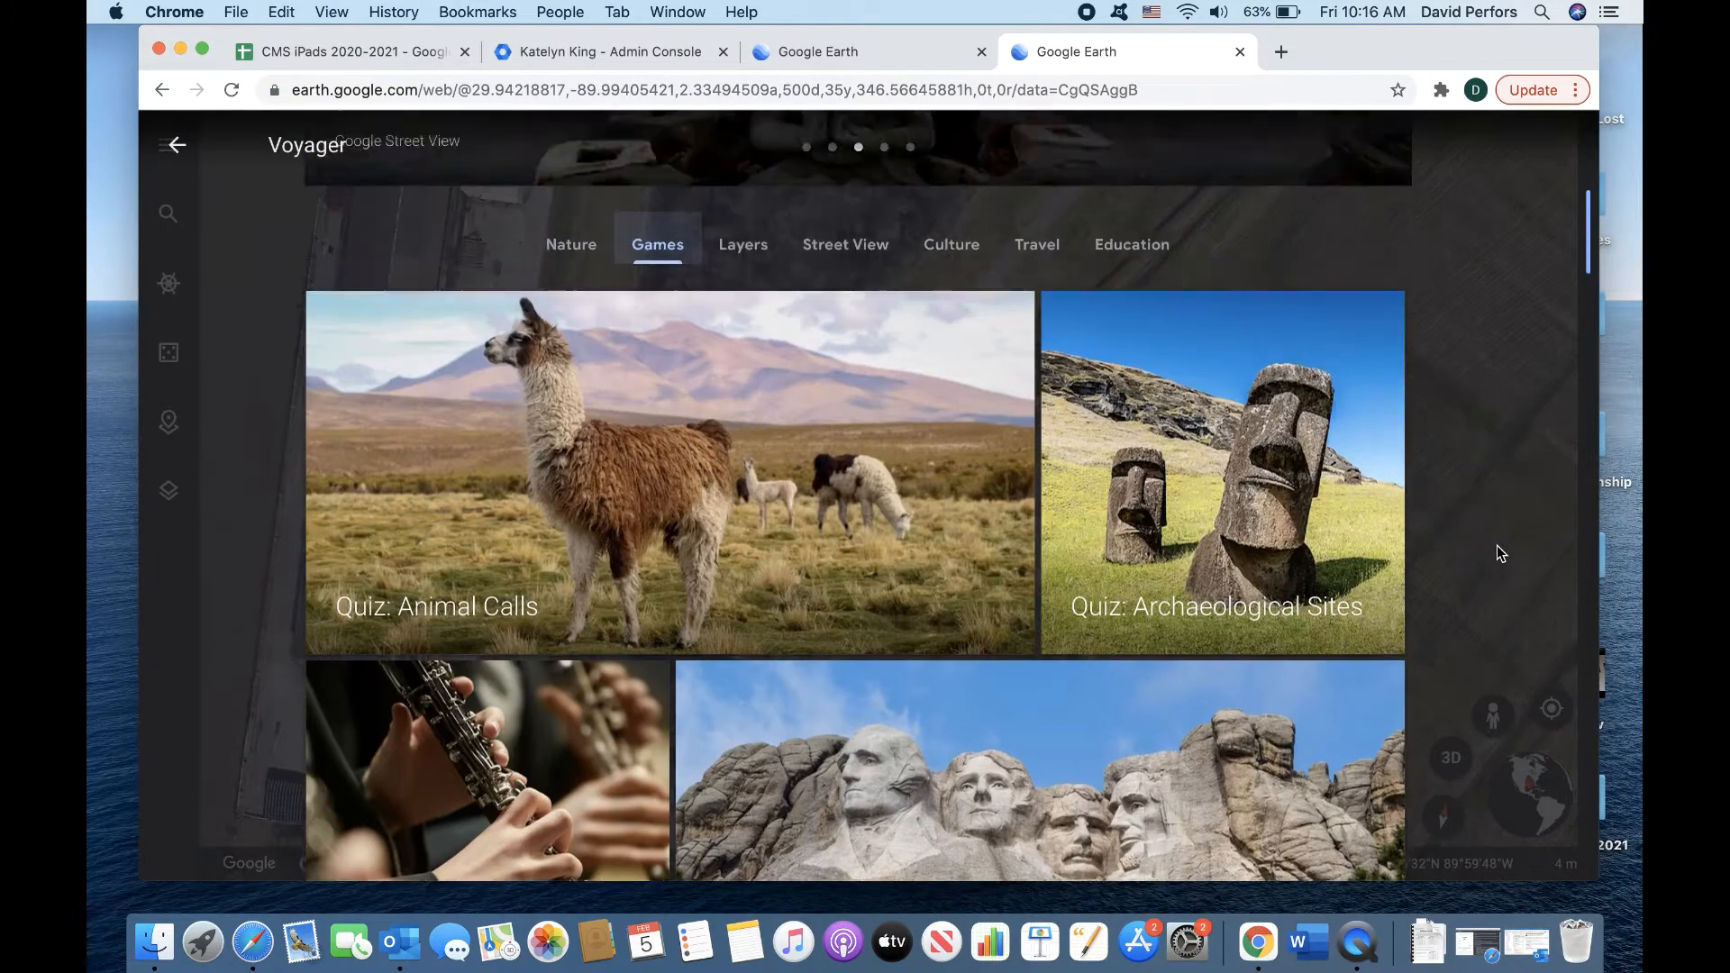
pyautogui.scroll(1, 1496, 544)
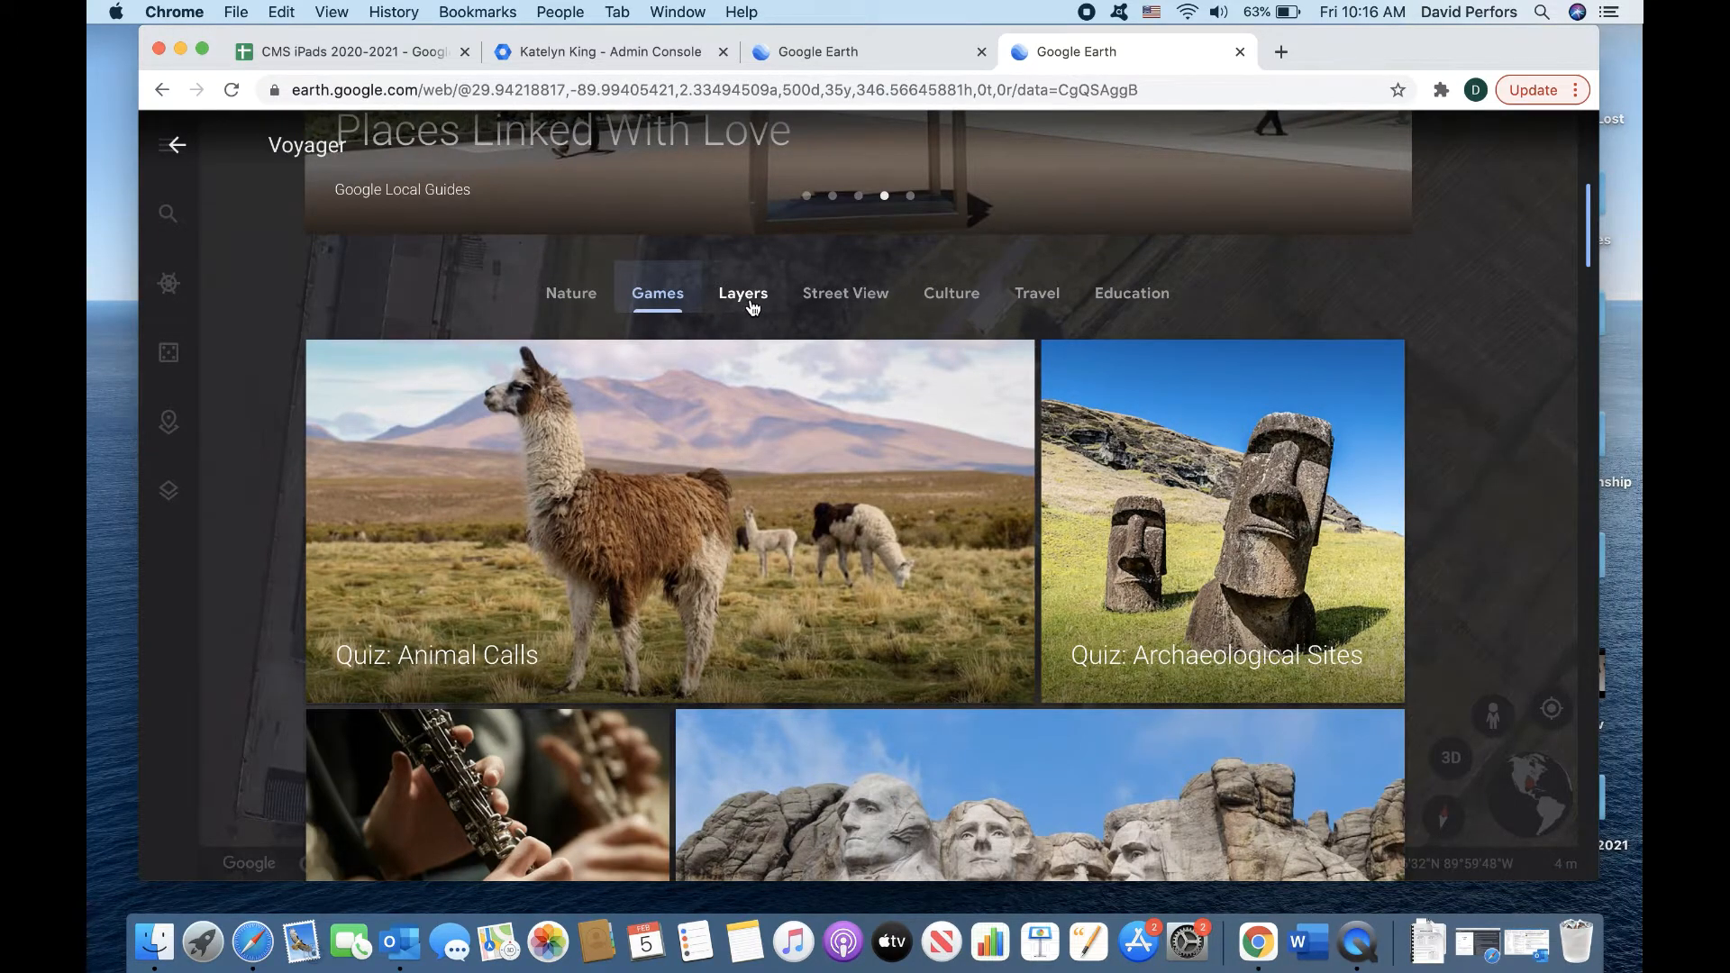
# Look through Voyager's Layers, Street View, Culture and Travel categories
pyautogui.click(753, 308)
pyautogui.scroll(-3, 850, 304)
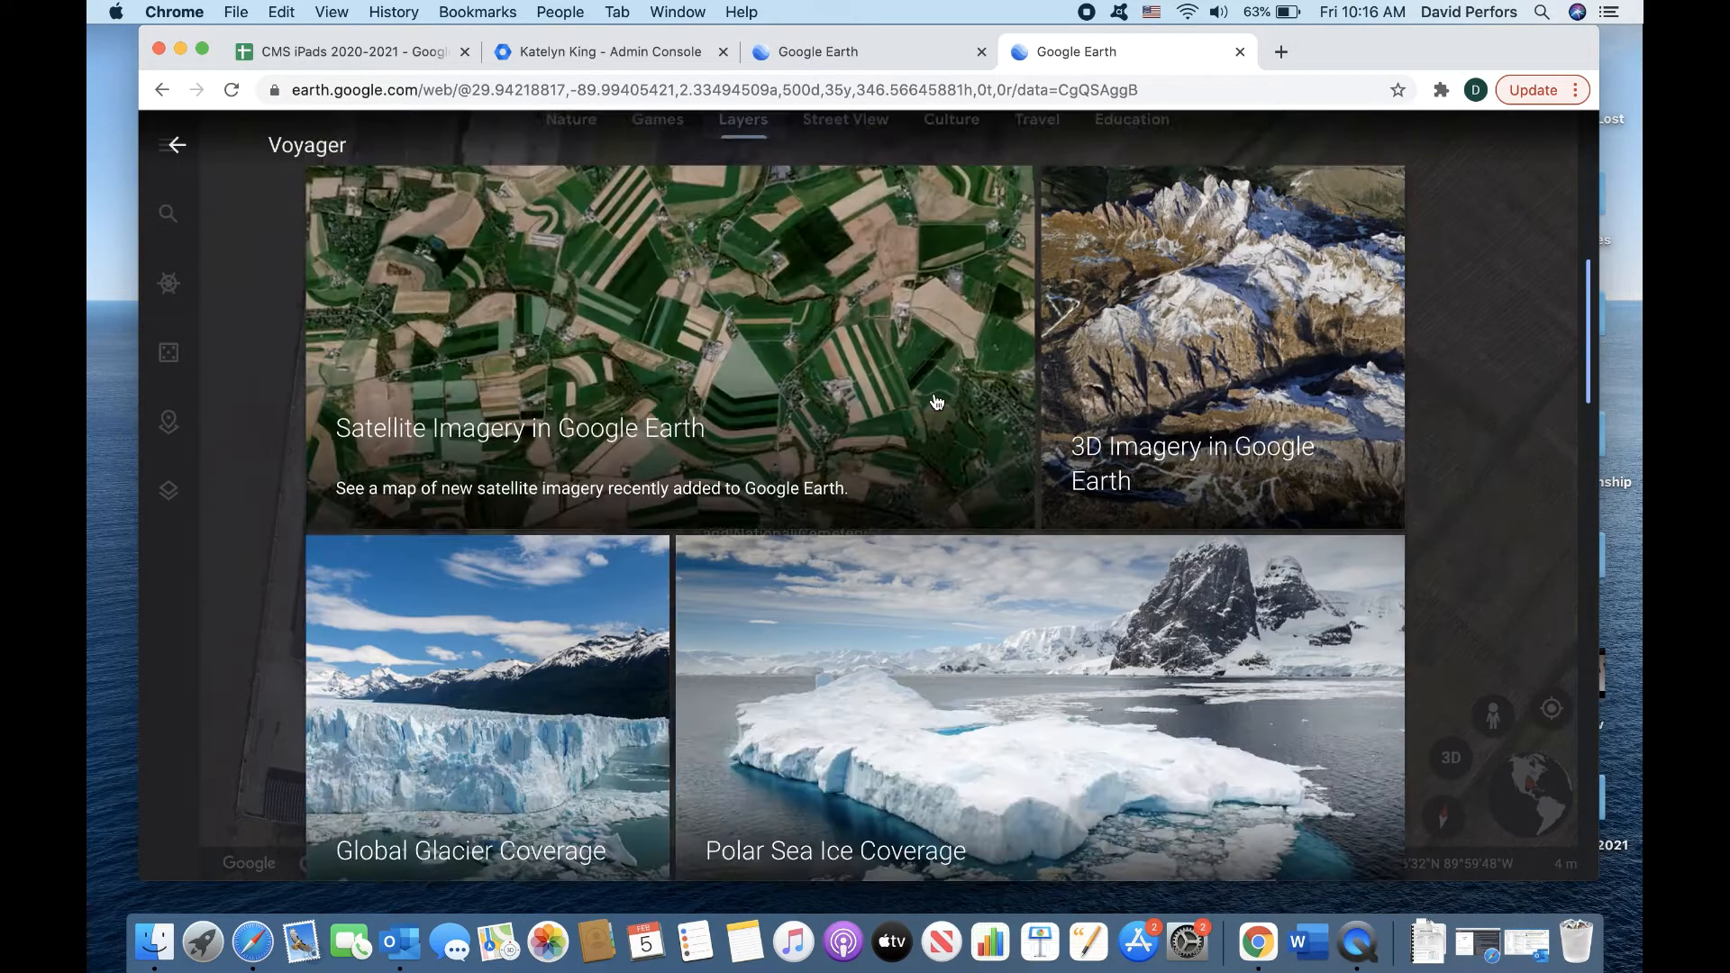
pyautogui.scroll(1, 874, 553)
pyautogui.scroll(2, 873, 553)
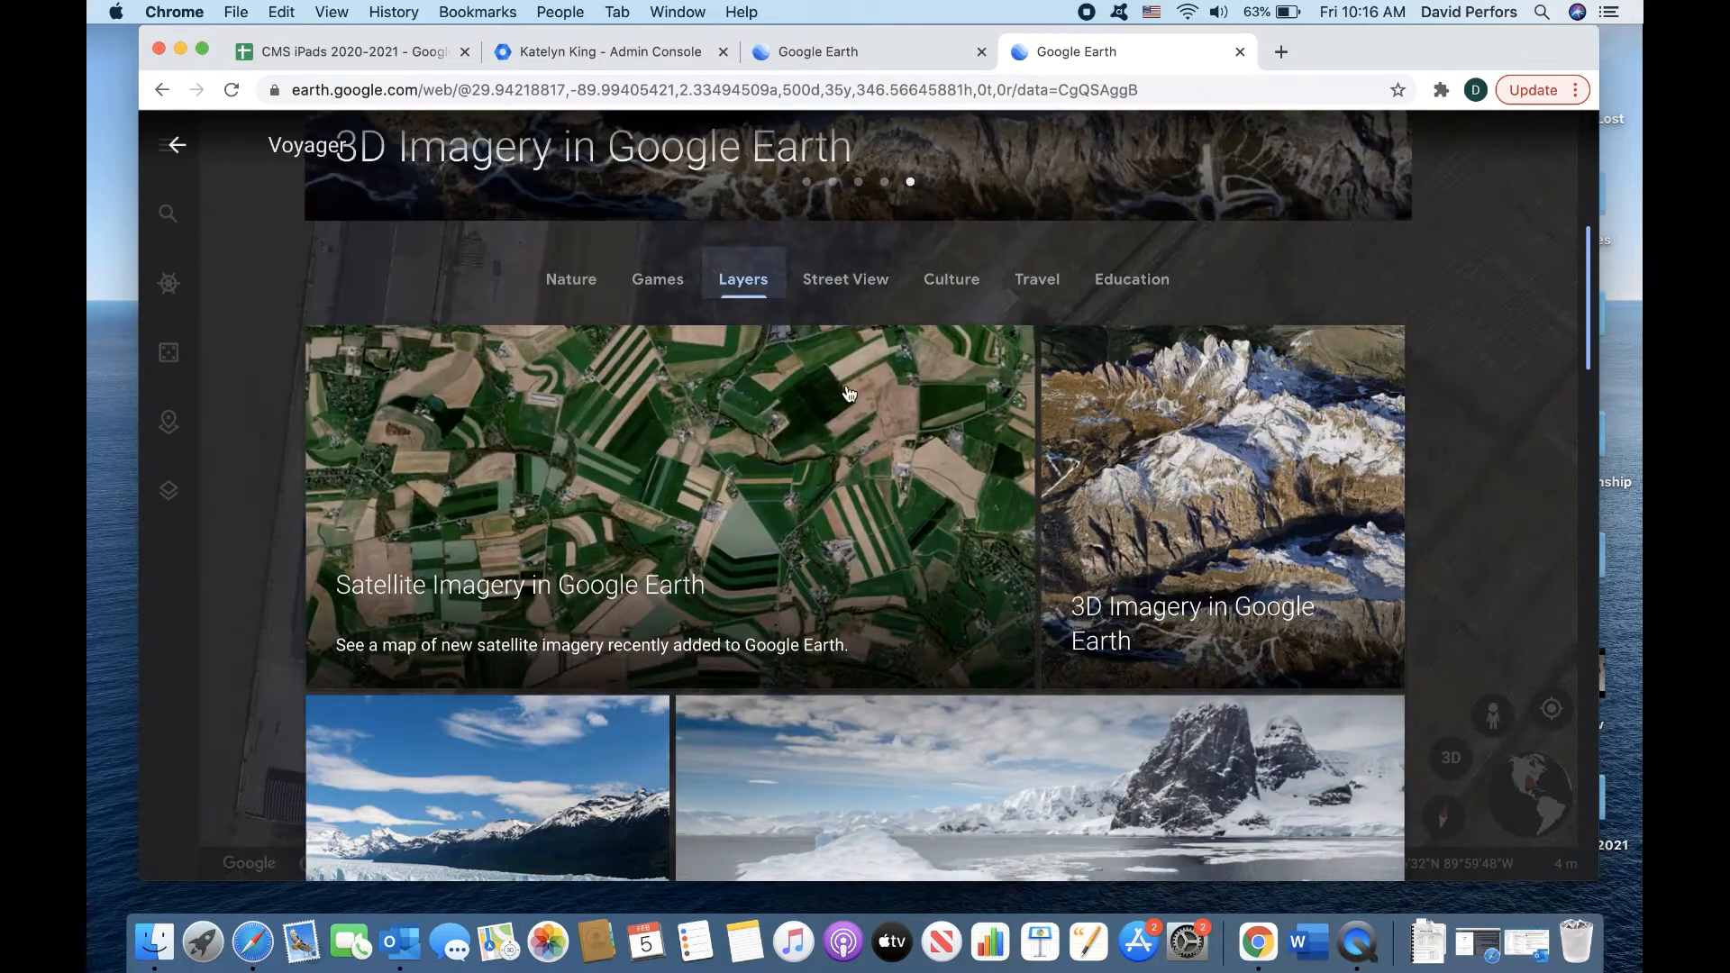
pyautogui.click(858, 303)
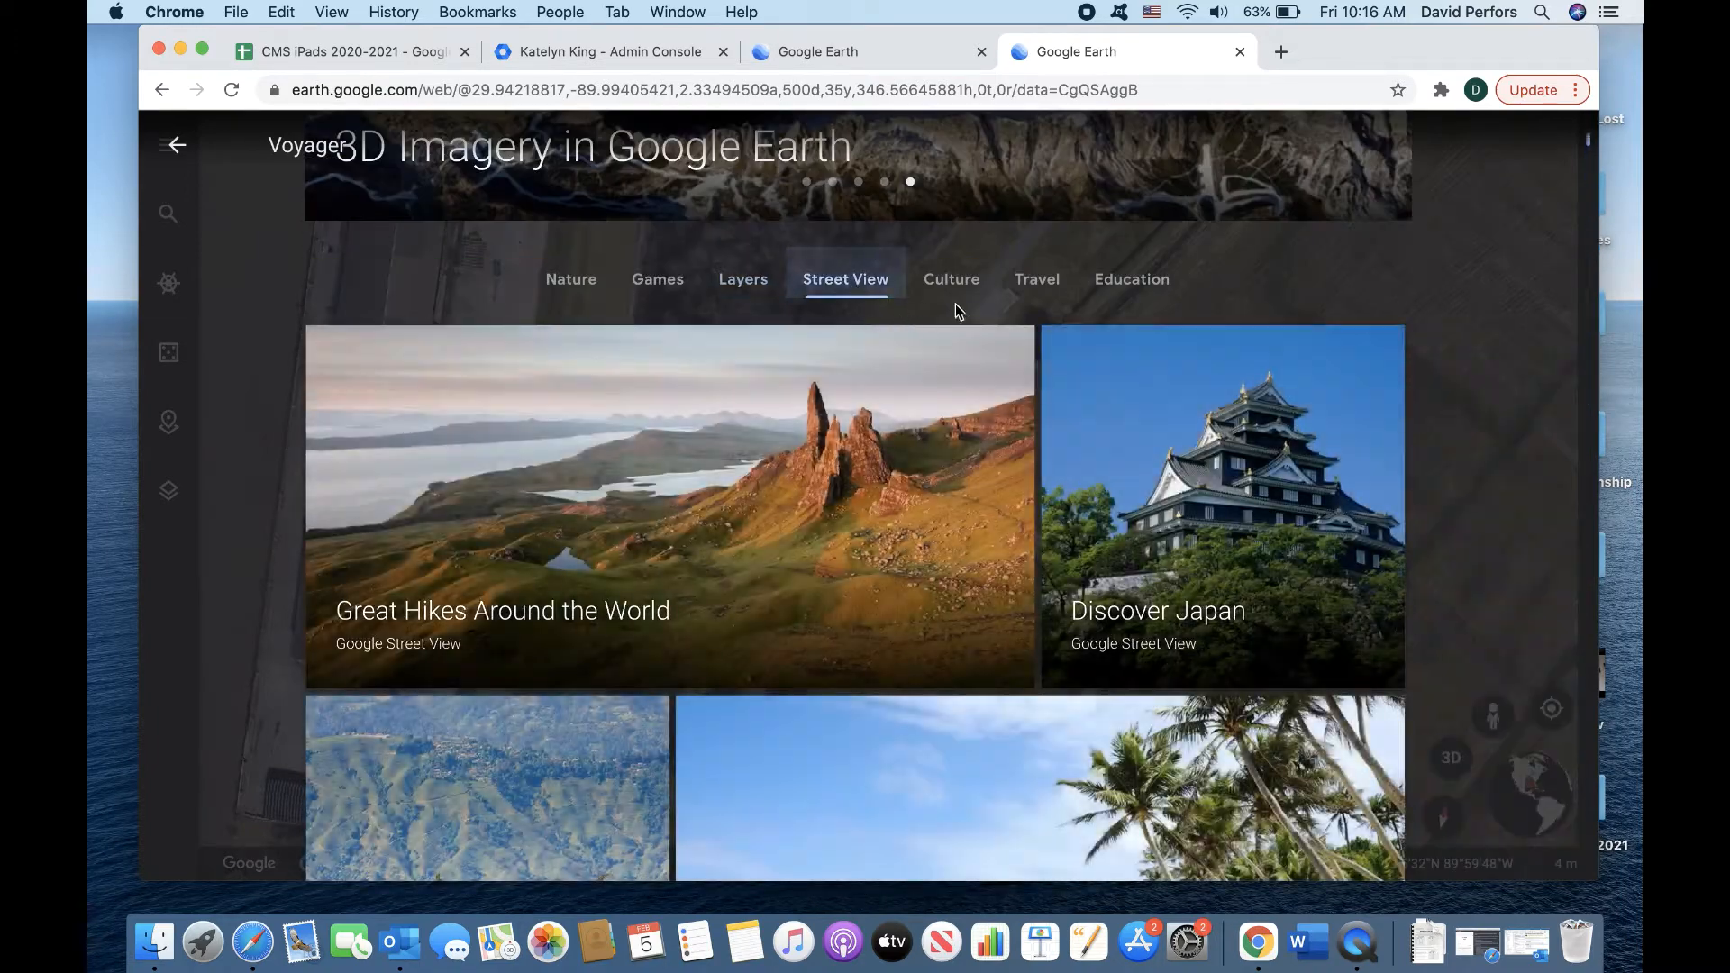
pyautogui.click(953, 283)
pyautogui.click(1046, 285)
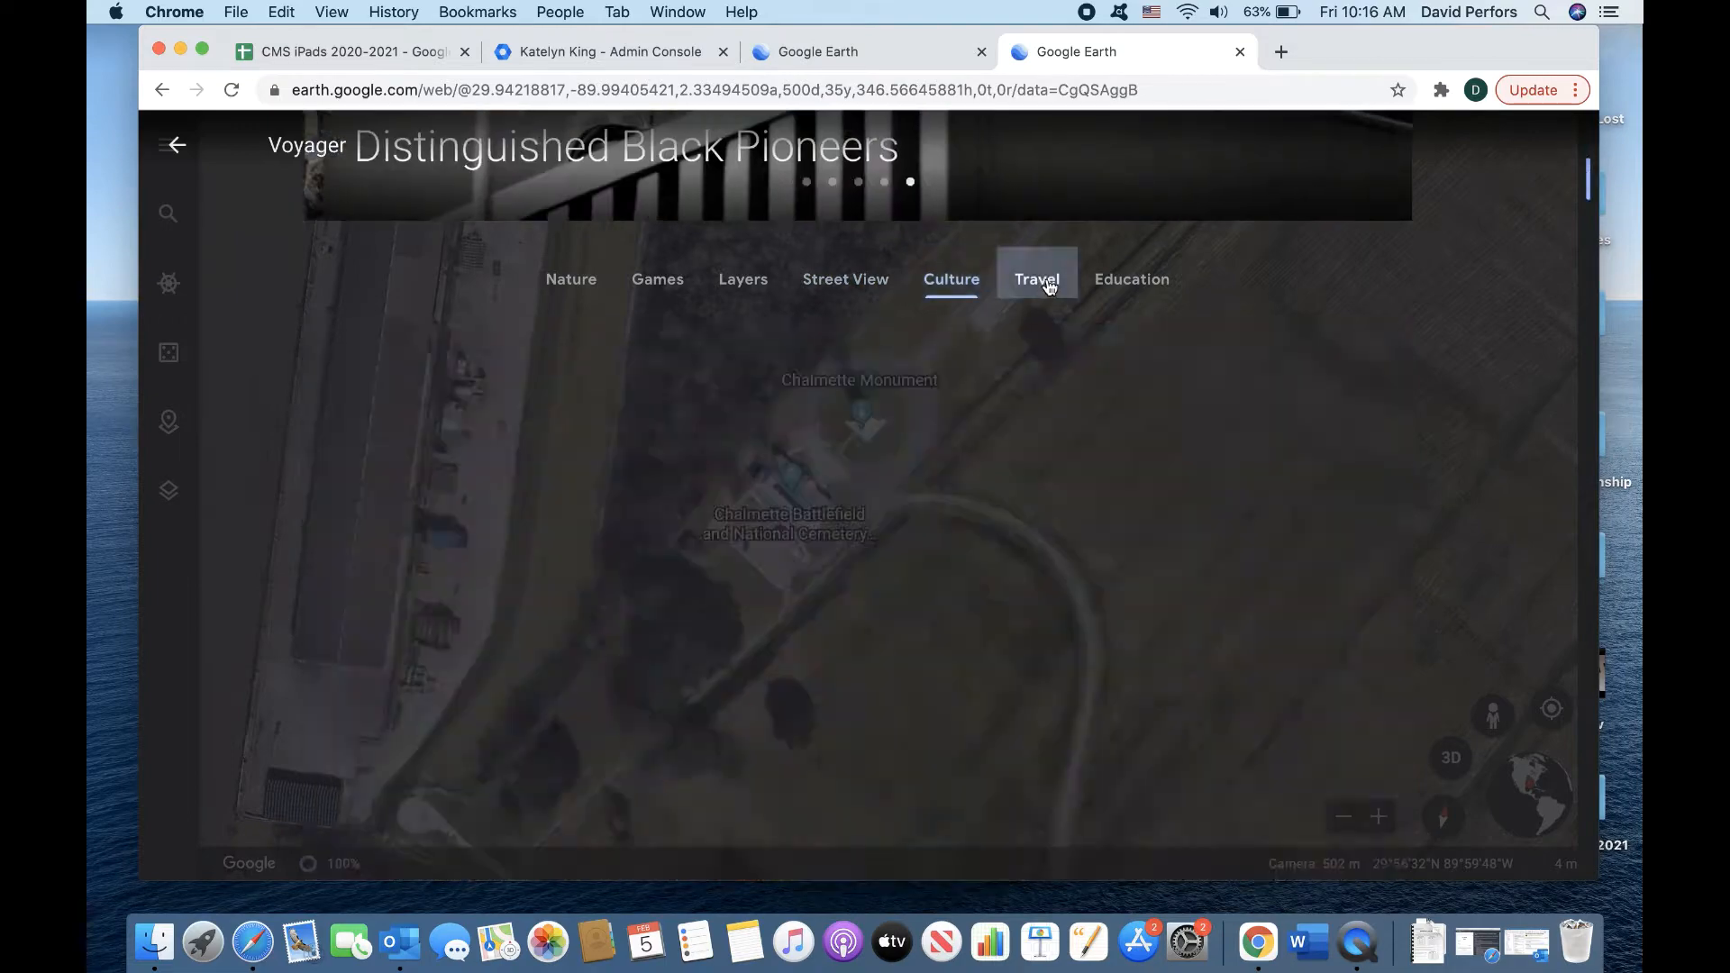
# Find The Underground Railroad story in Voyager's Education category and start exploring it
pyautogui.click(1125, 287)
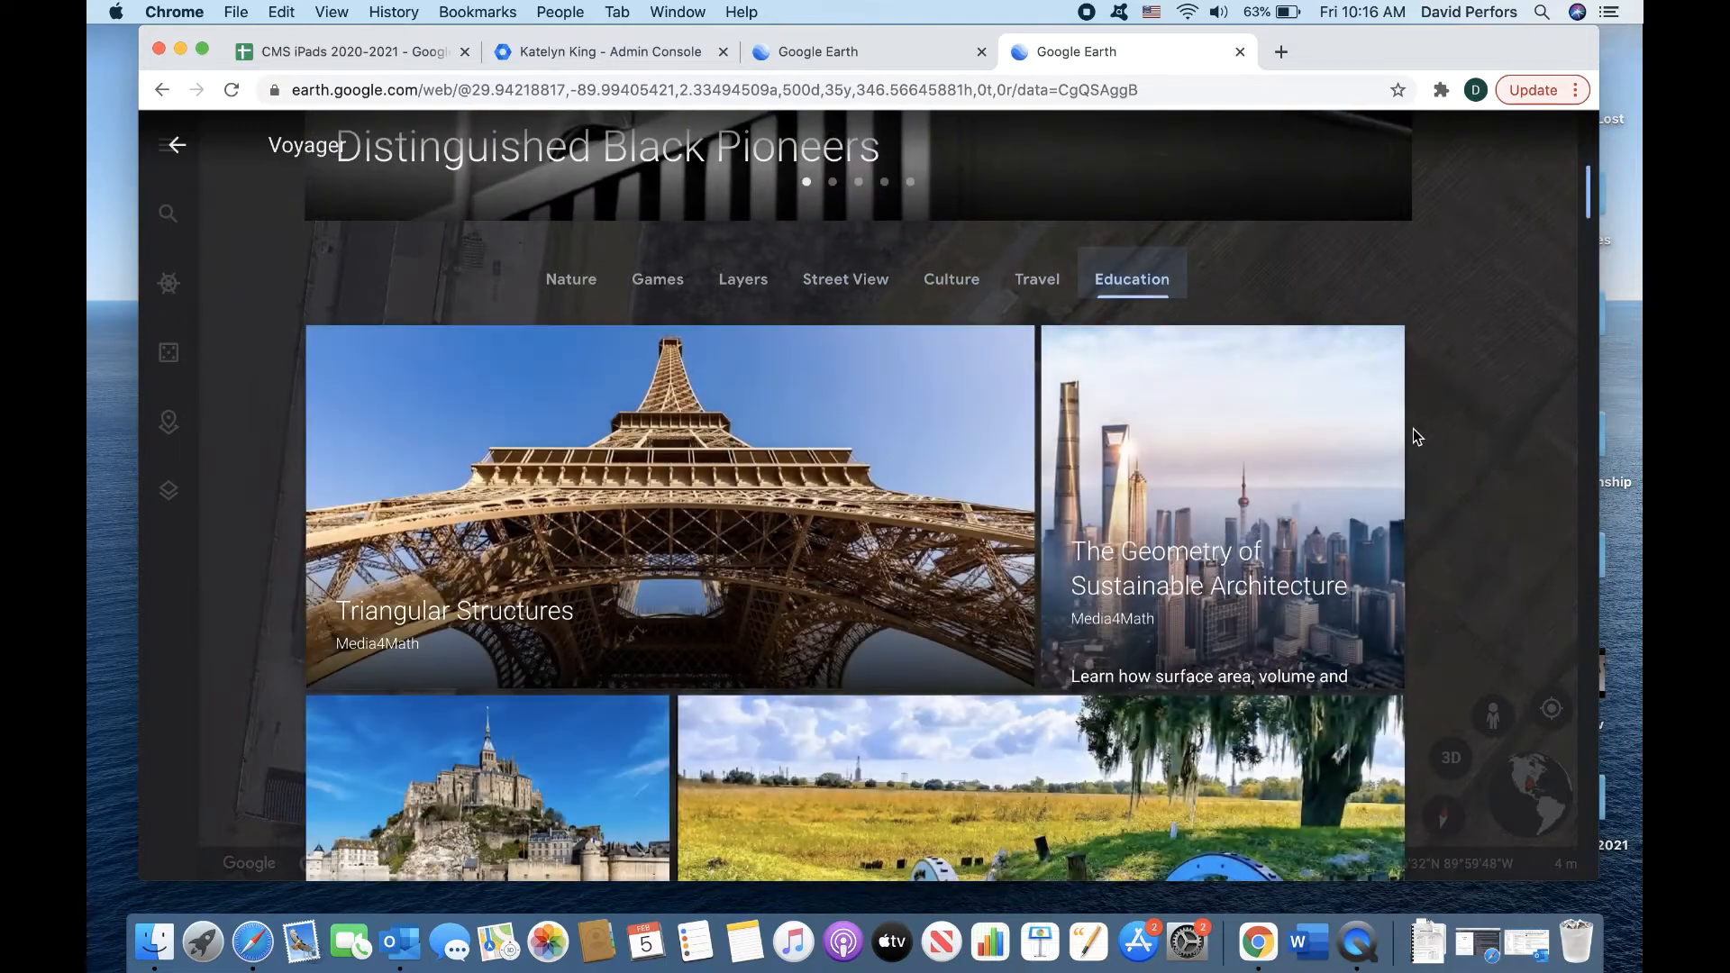
pyautogui.scroll(-1, 1414, 434)
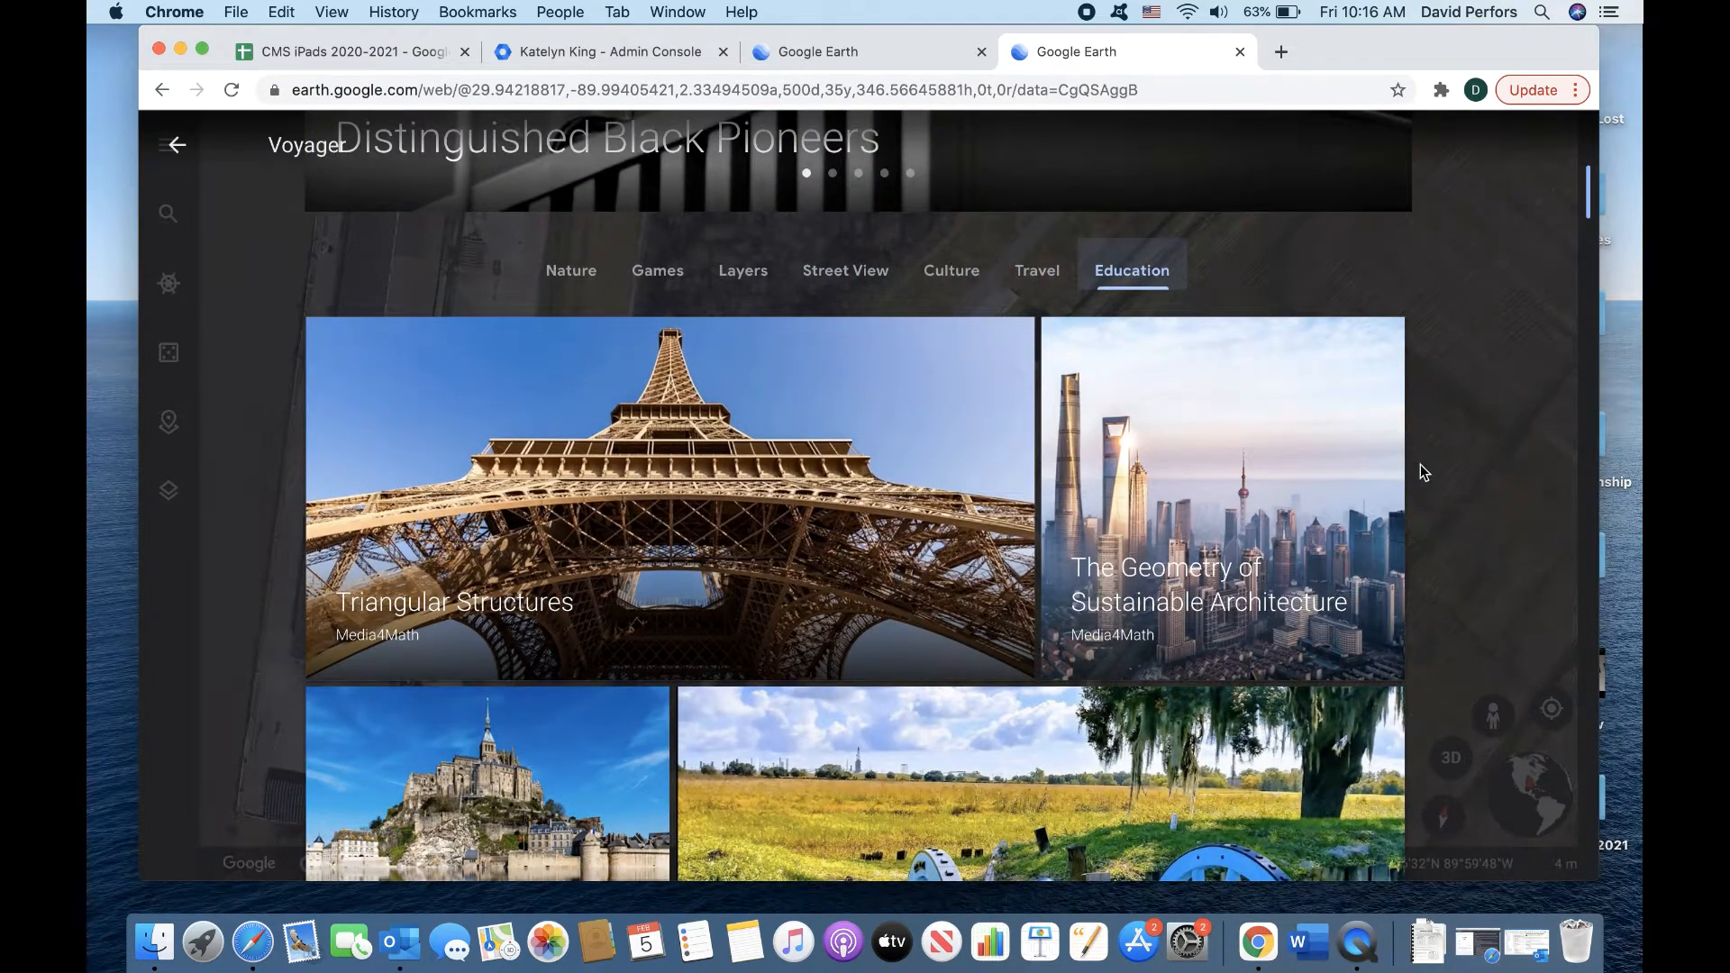
pyautogui.scroll(-2, 1417, 468)
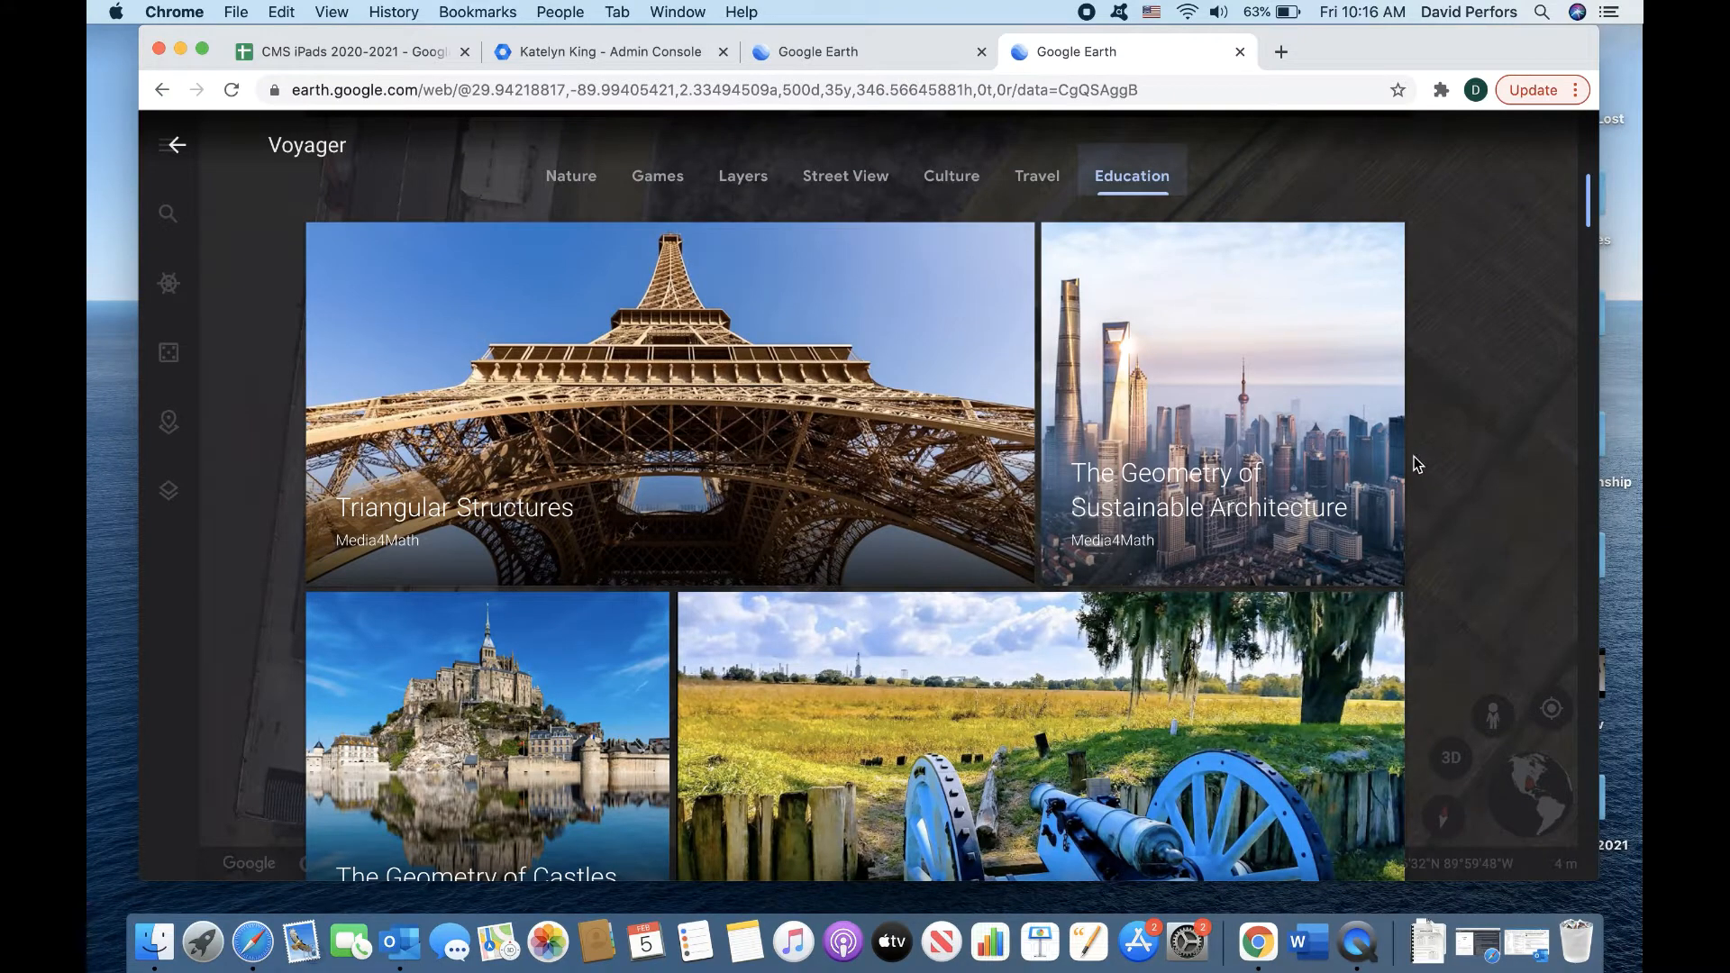
pyautogui.scroll(-4, 1419, 464)
pyautogui.scroll(-6, 1421, 460)
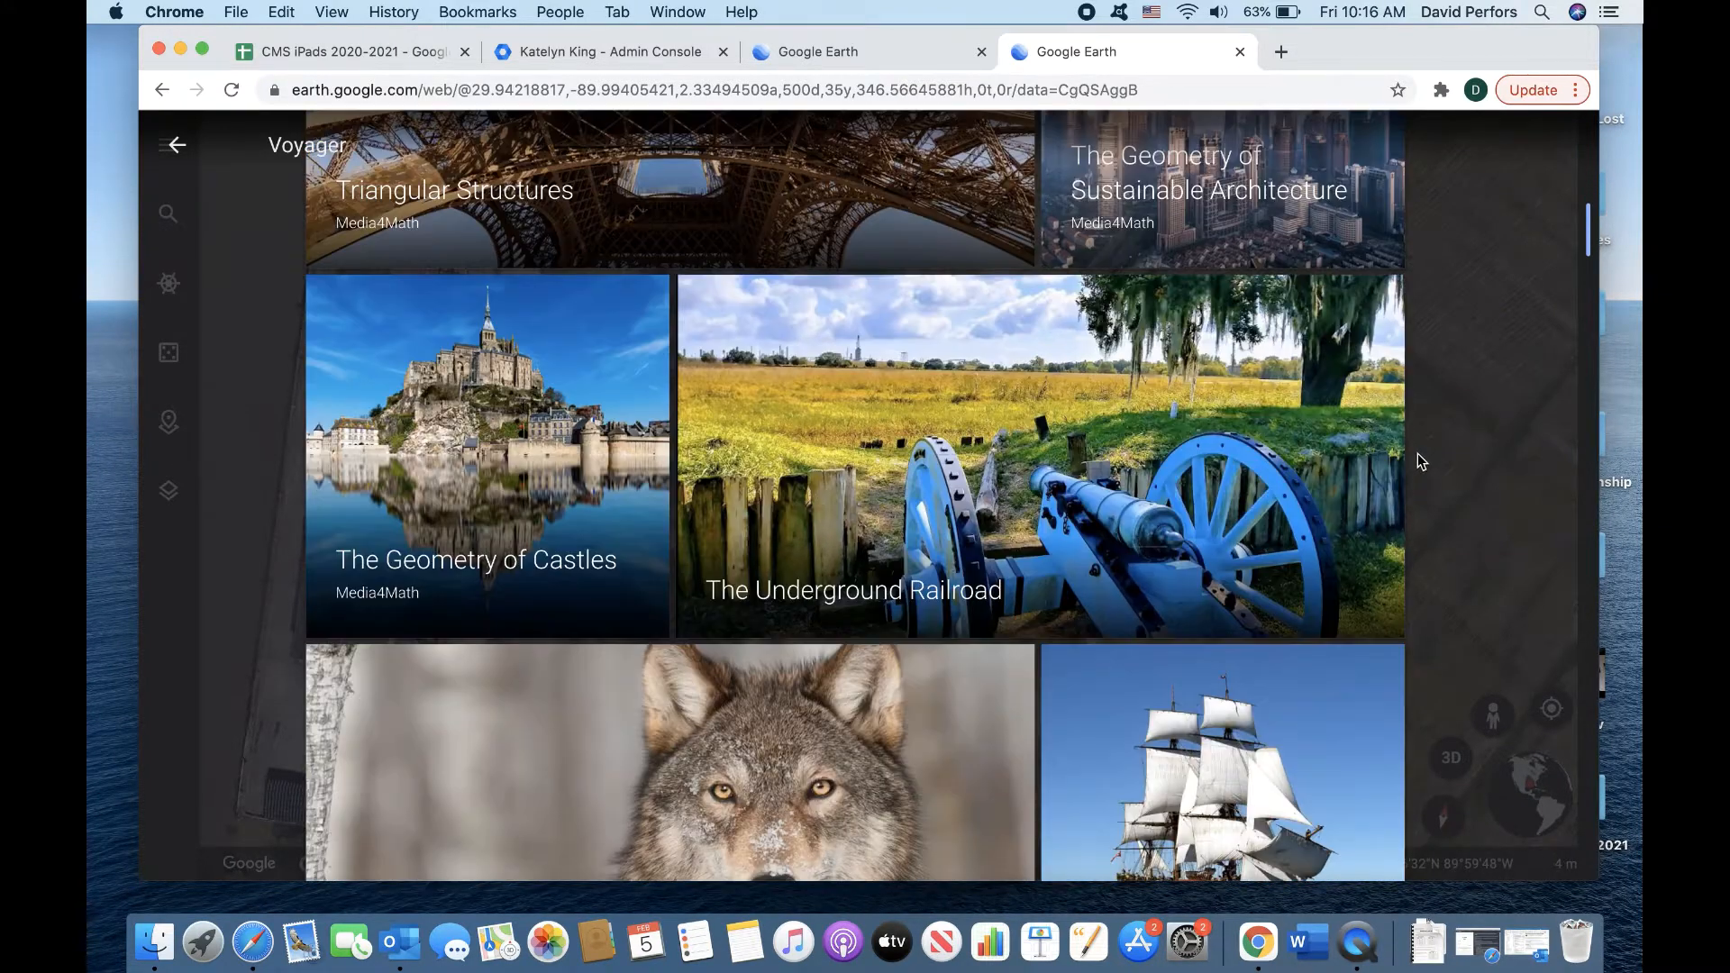
pyautogui.scroll(-5, 1418, 455)
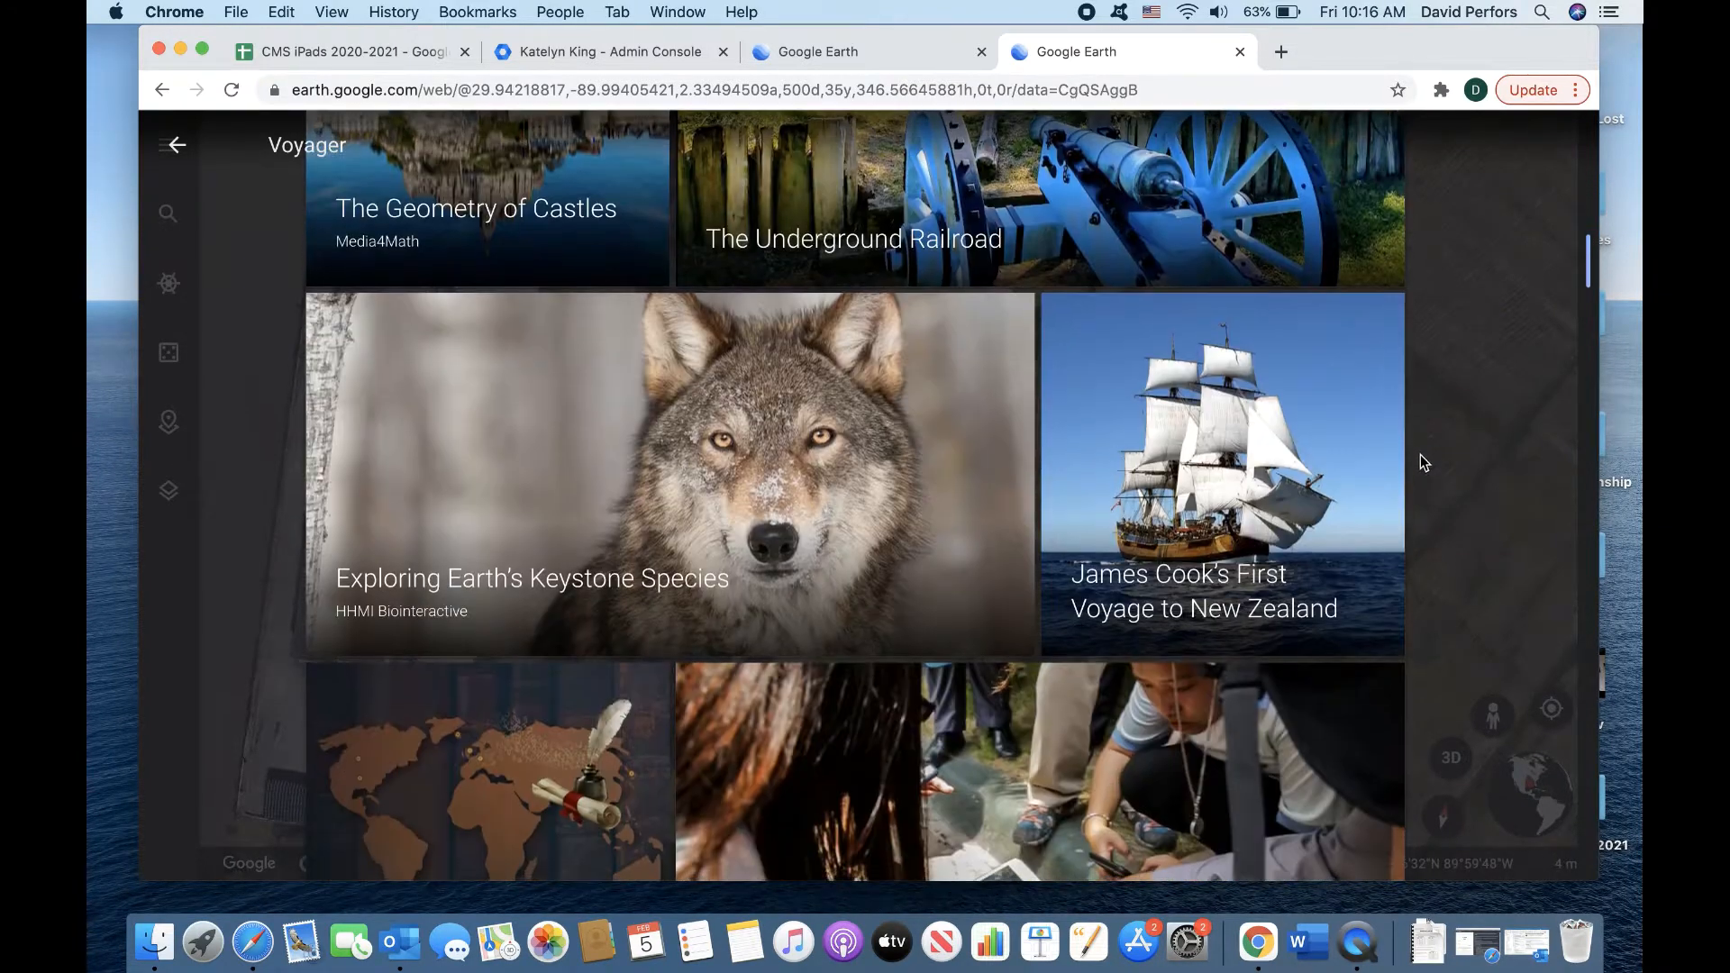
pyautogui.scroll(4, 1421, 457)
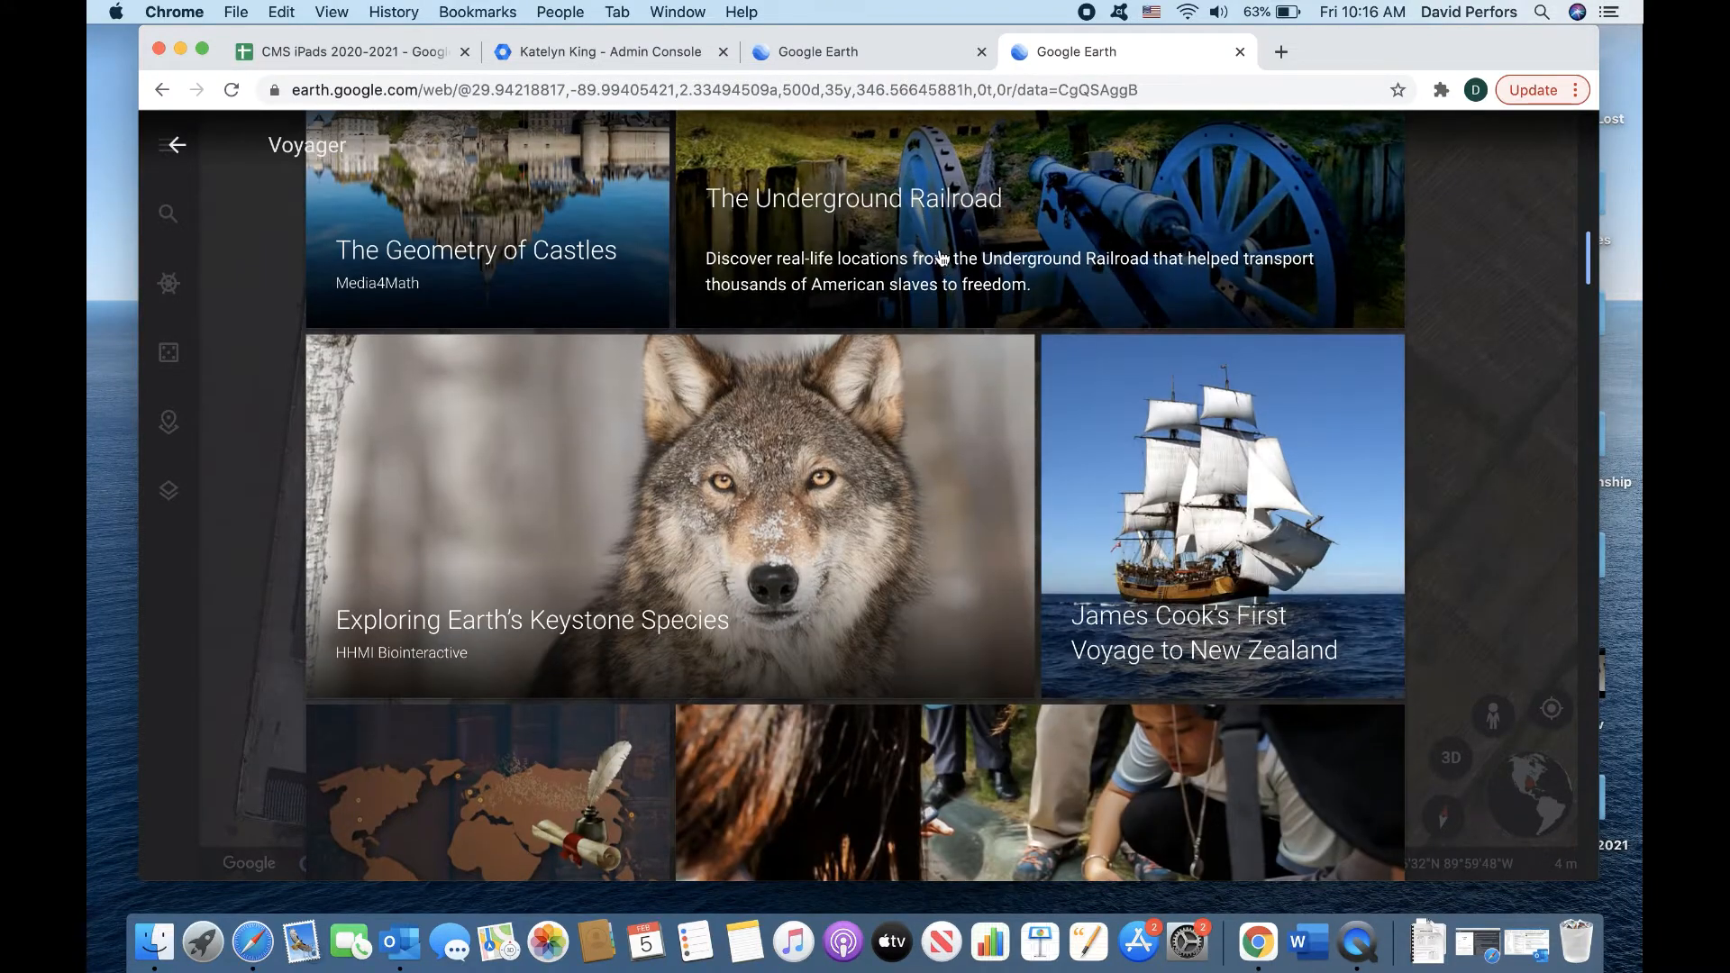
pyautogui.click(944, 256)
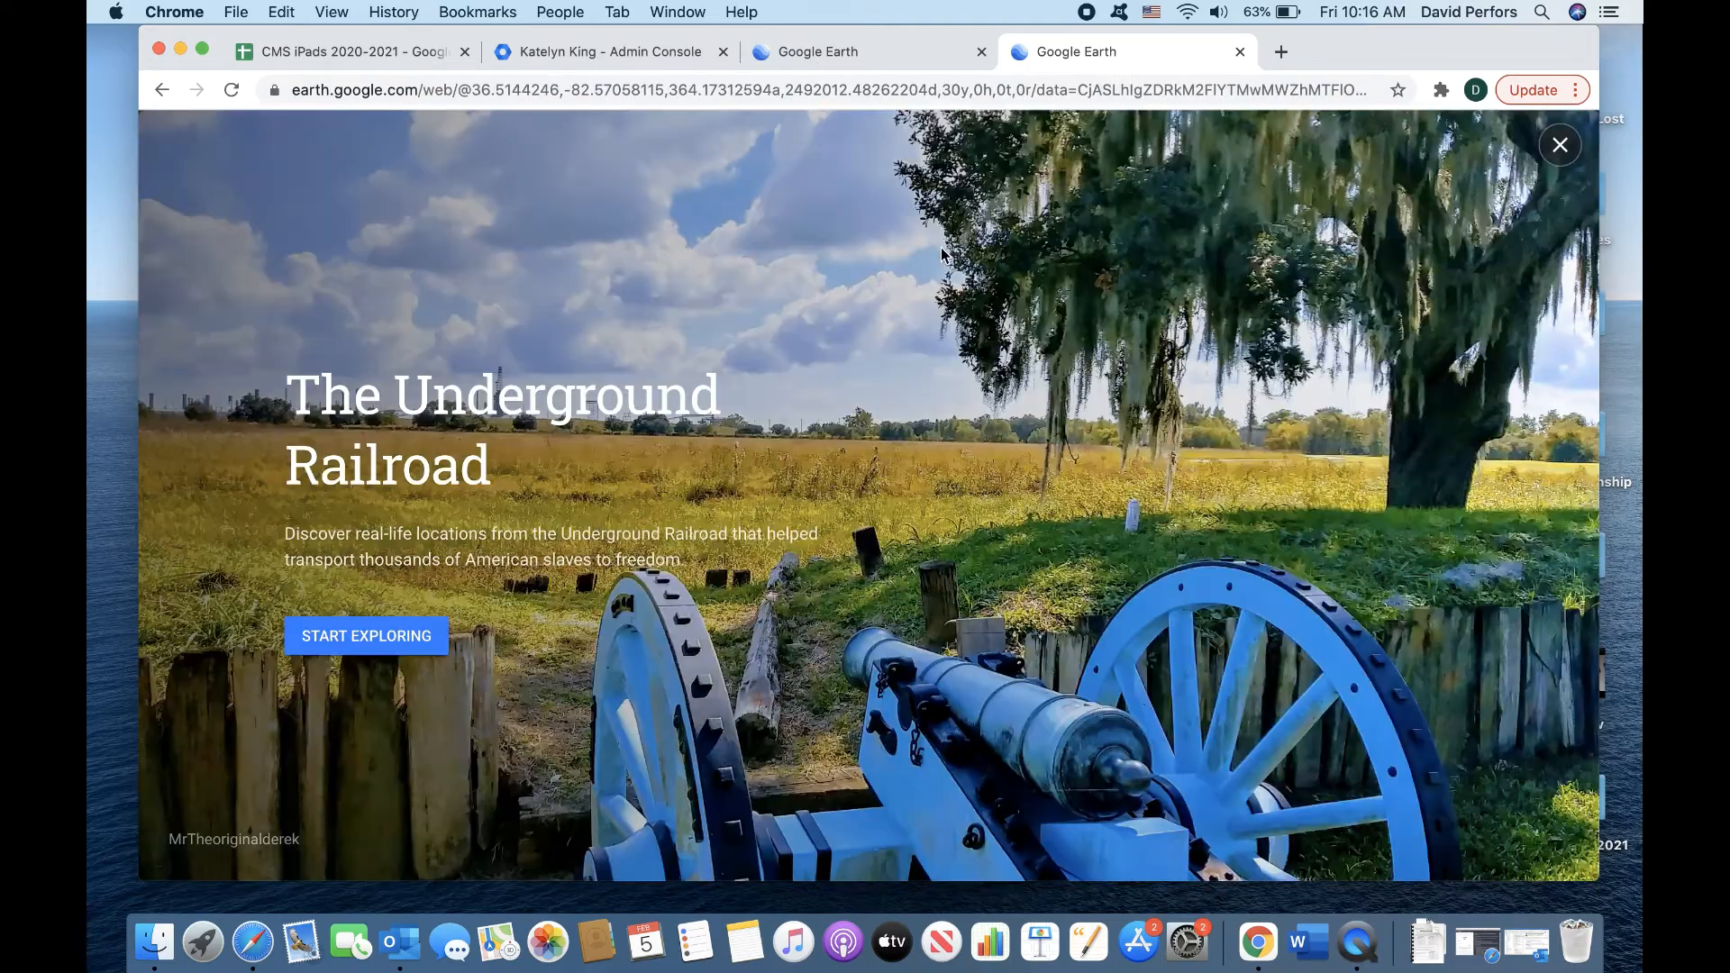
pyautogui.click(376, 644)
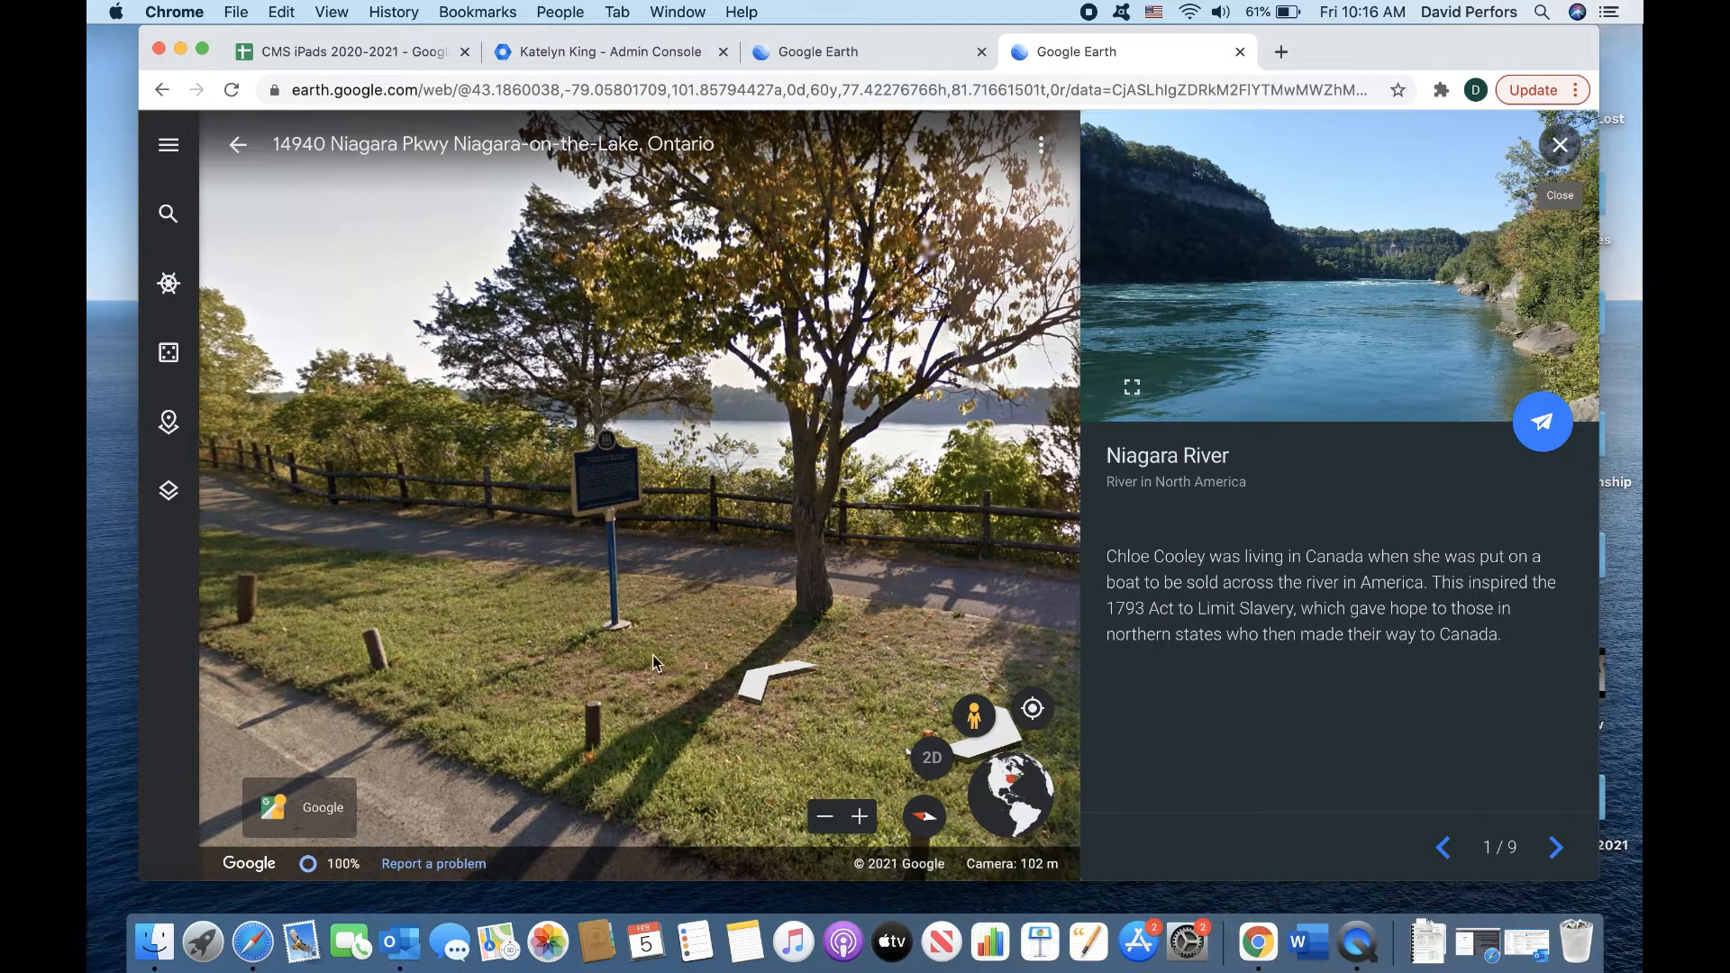
# Look around the Niagara River Street View, rotating from the sign to the road and back
pyautogui.moveTo(497, 592); pyautogui.dragTo(816, 570)
pyautogui.moveTo(473, 522); pyautogui.dragTo(859, 541)
pyautogui.moveTo(624, 512); pyautogui.dragTo(420, 501)
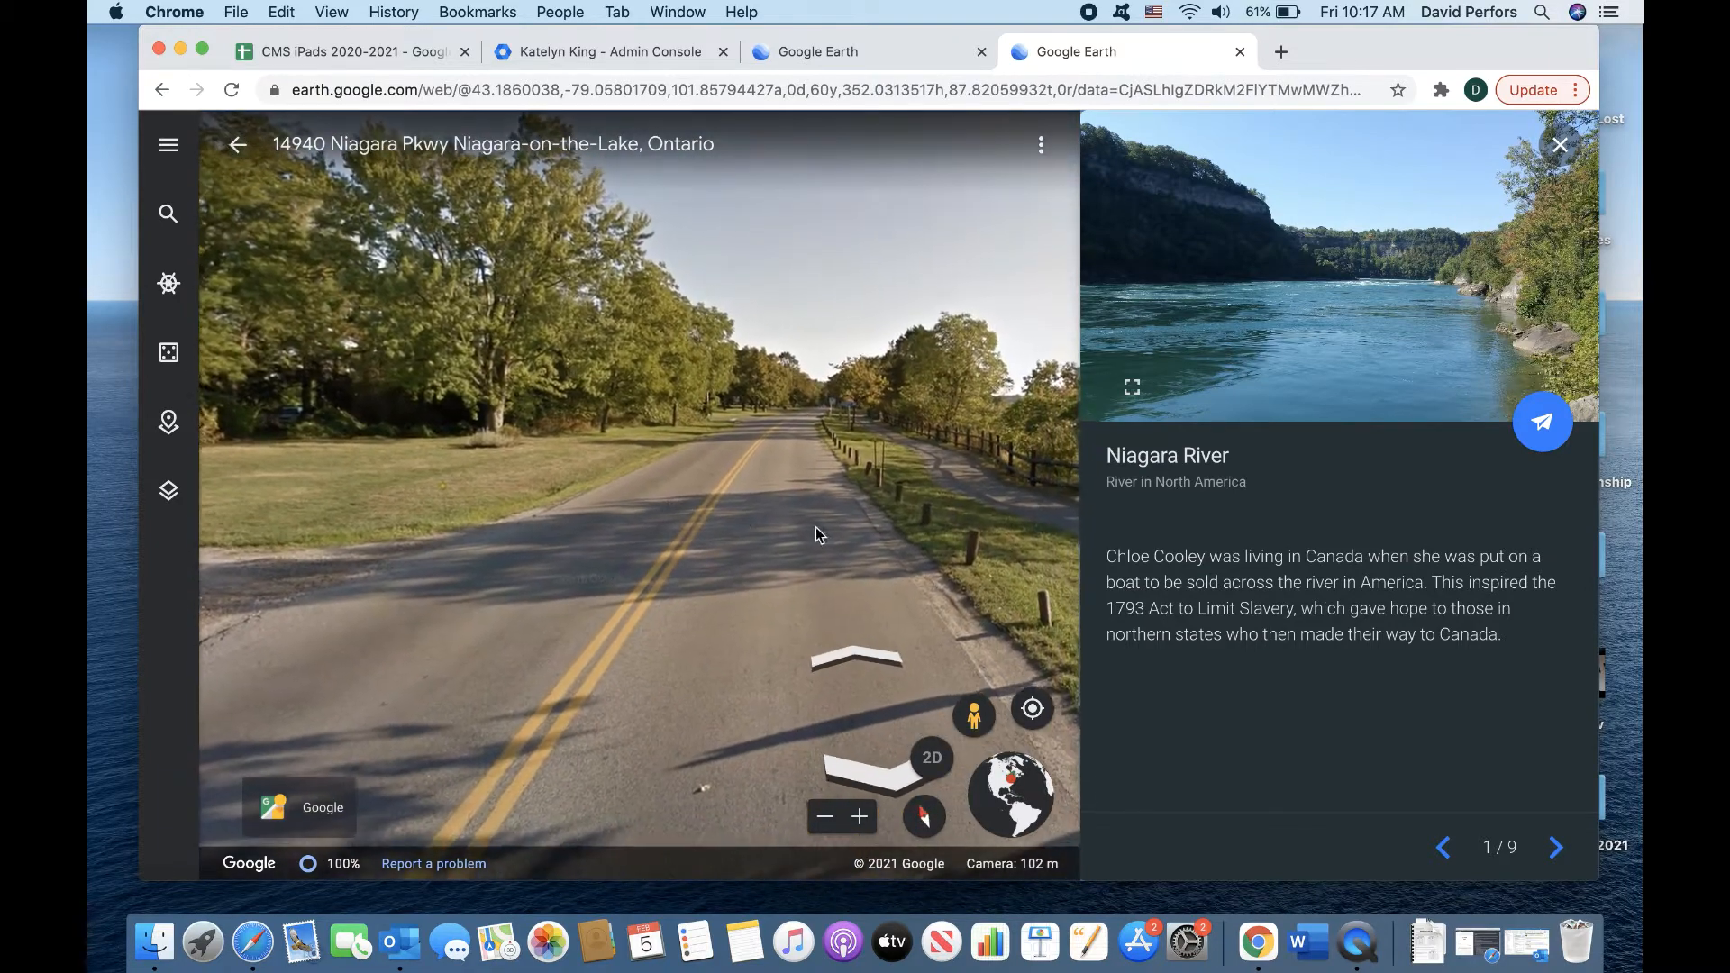
pyautogui.moveTo(815, 527); pyautogui.dragTo(582, 525)
pyautogui.moveTo(820, 514); pyautogui.dragTo(526, 497)
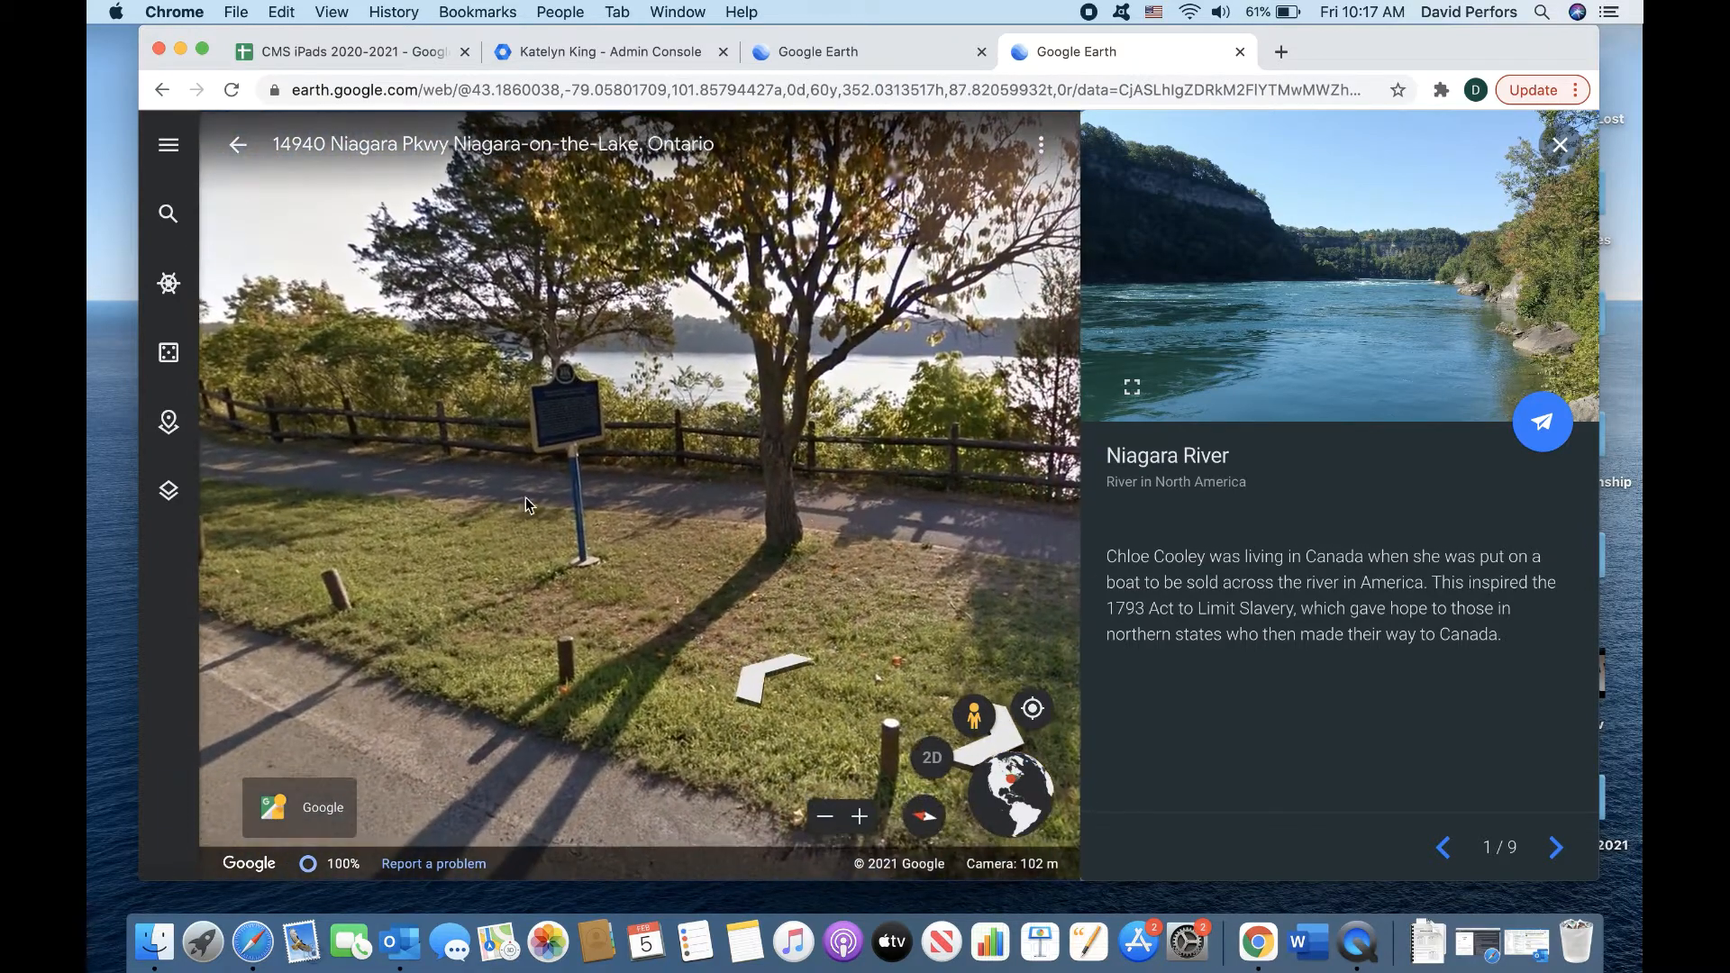
# Zoom in on the riverside sign and tree in Street View, and zoom back out
pyautogui.click(860, 817)
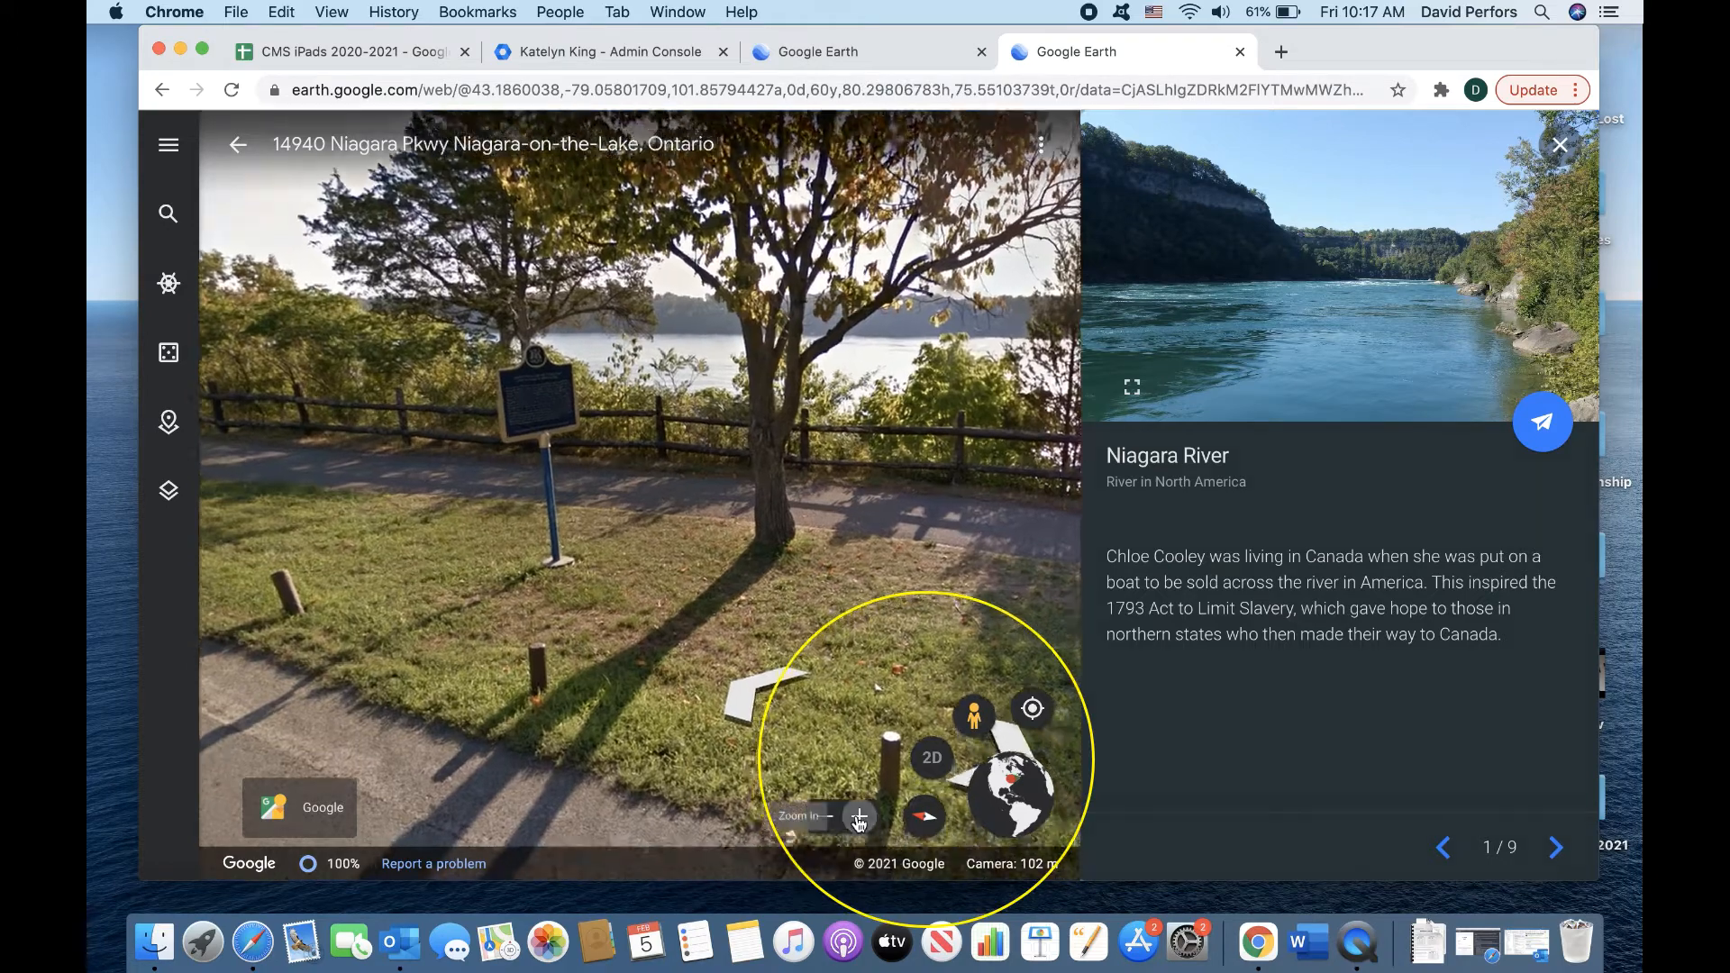
pyautogui.click(859, 817)
pyautogui.click(825, 816)
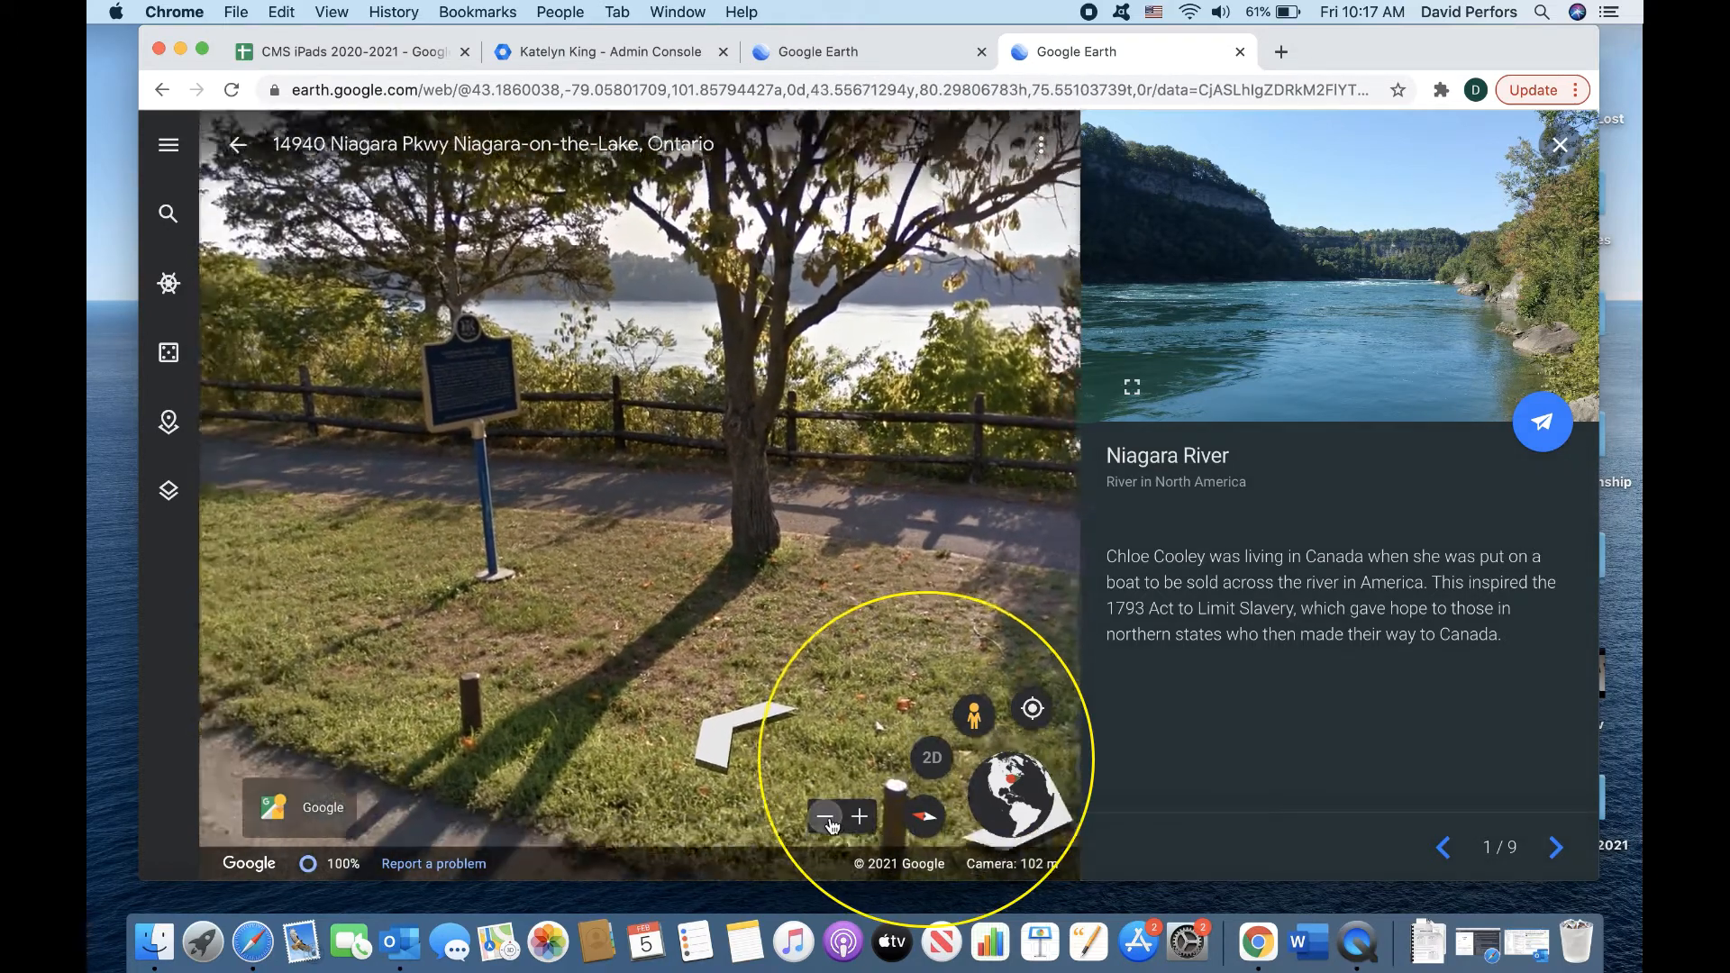
pyautogui.click(825, 816)
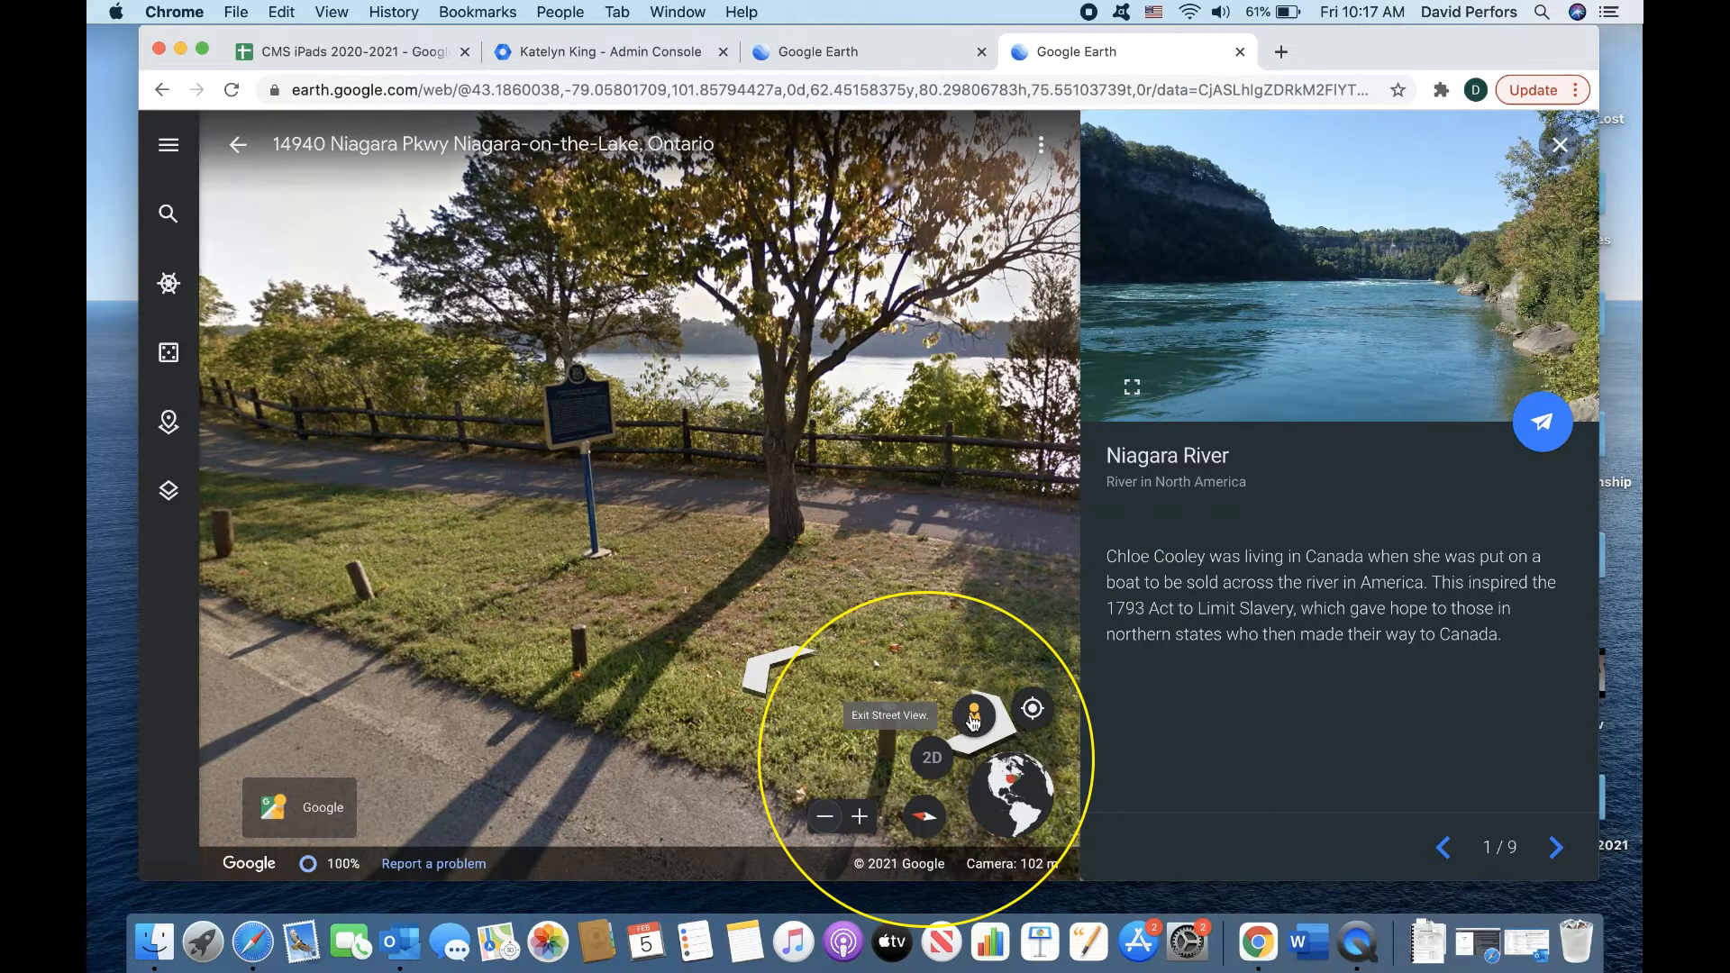
# Exit Street View and view the Niagara River area in 3D, returning to the 2D overhead map
pyautogui.click(973, 717)
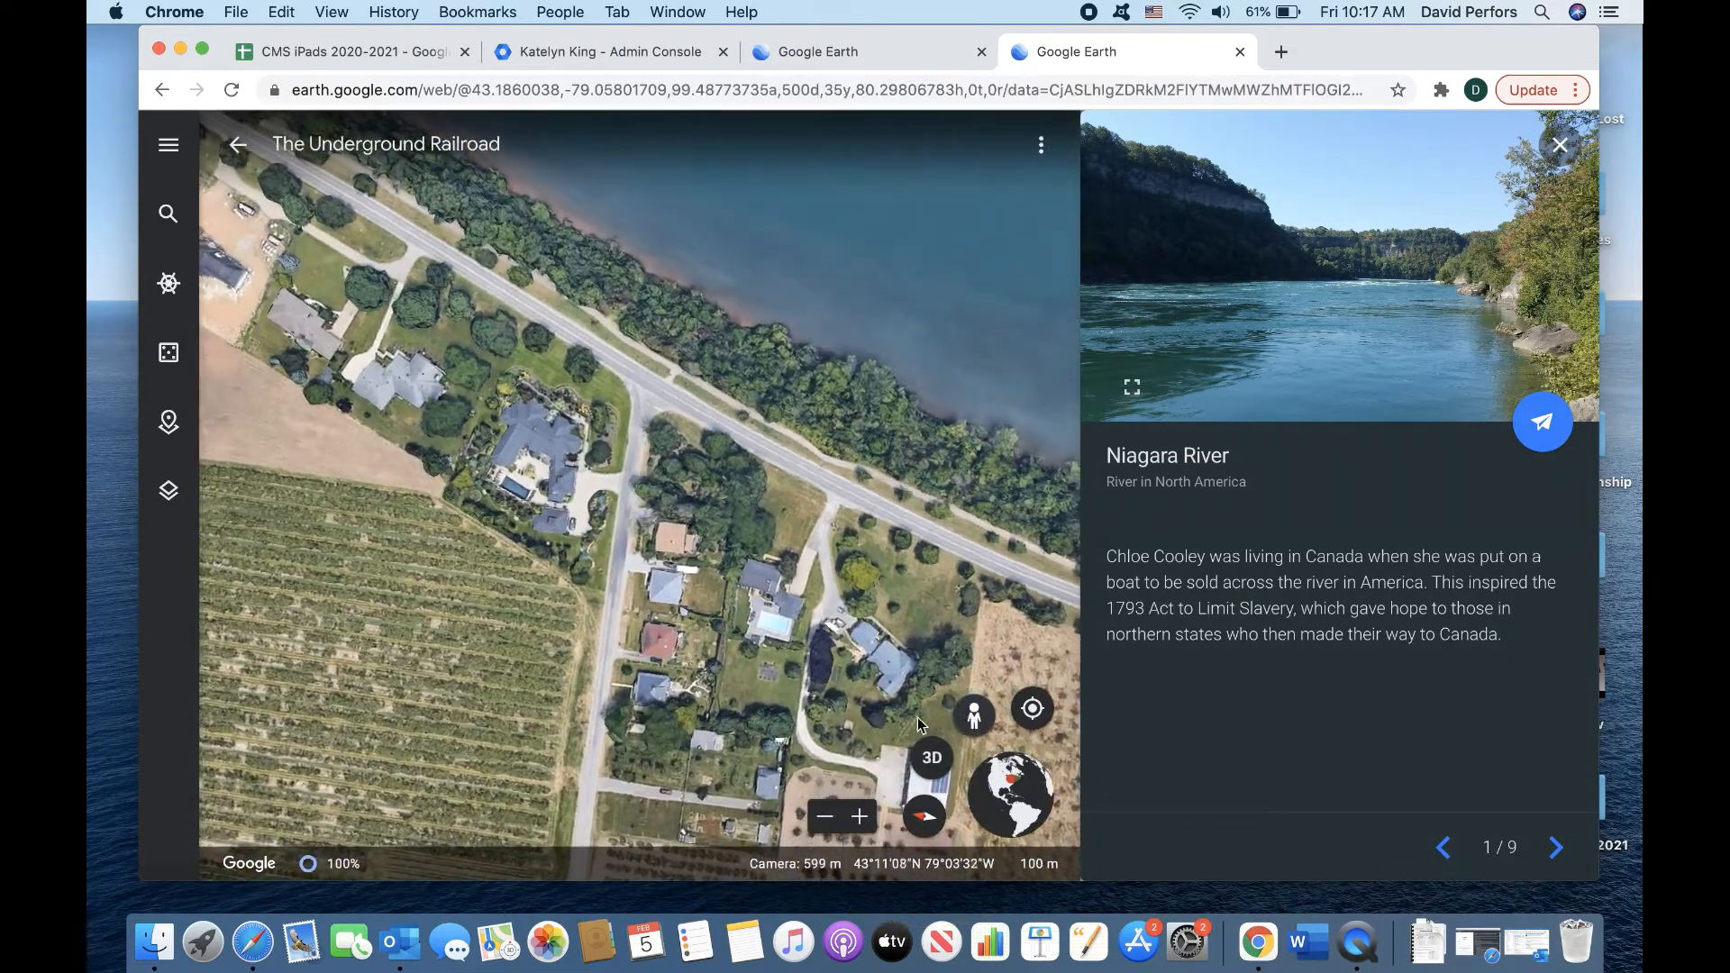
pyautogui.click(932, 761)
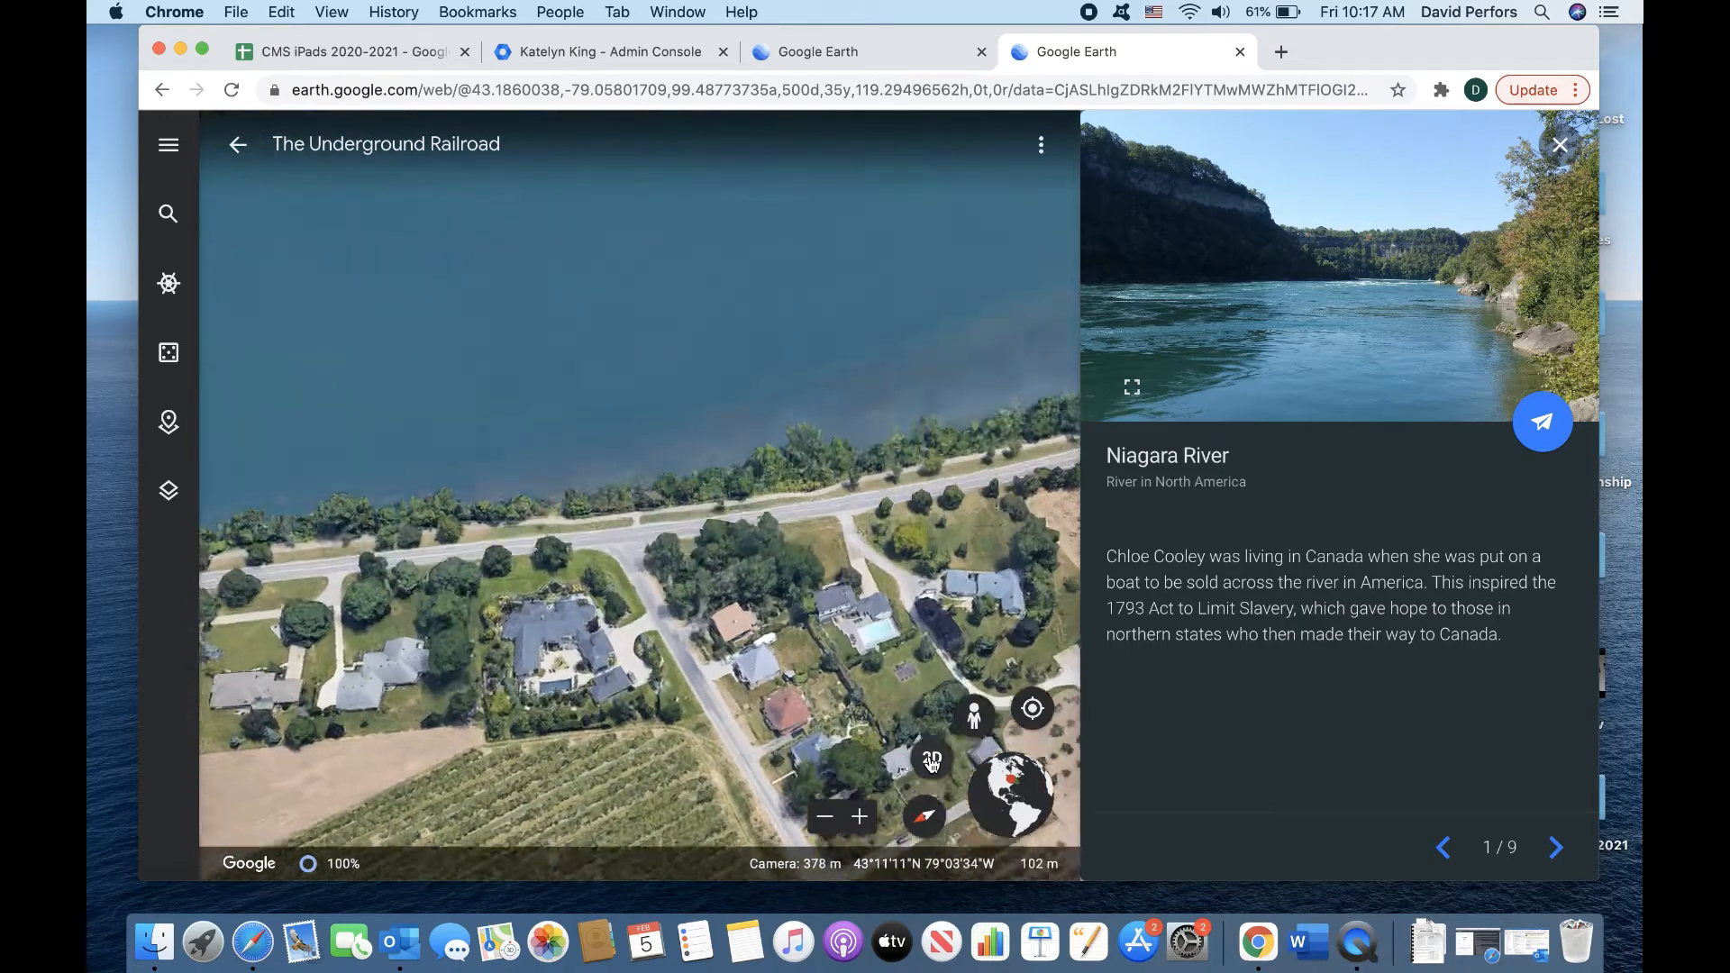
pyautogui.click(933, 761)
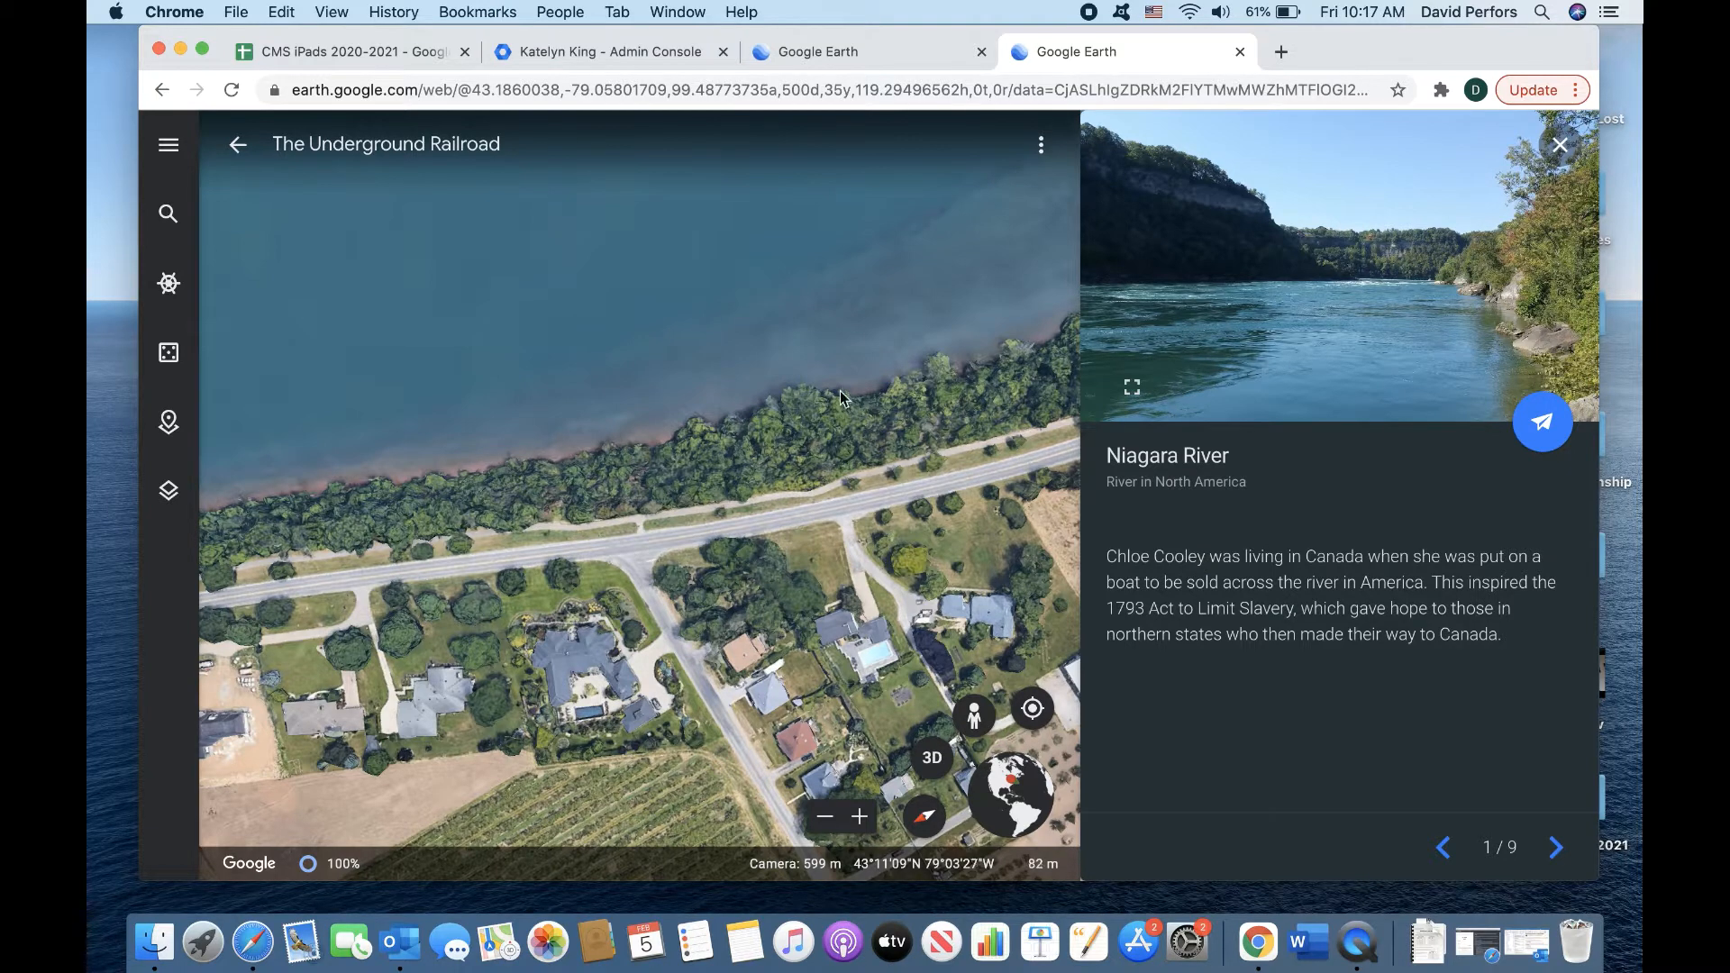
# Advance The Underground Railroad story to its second stop, Chalmette Battlefield
pyautogui.click(1556, 848)
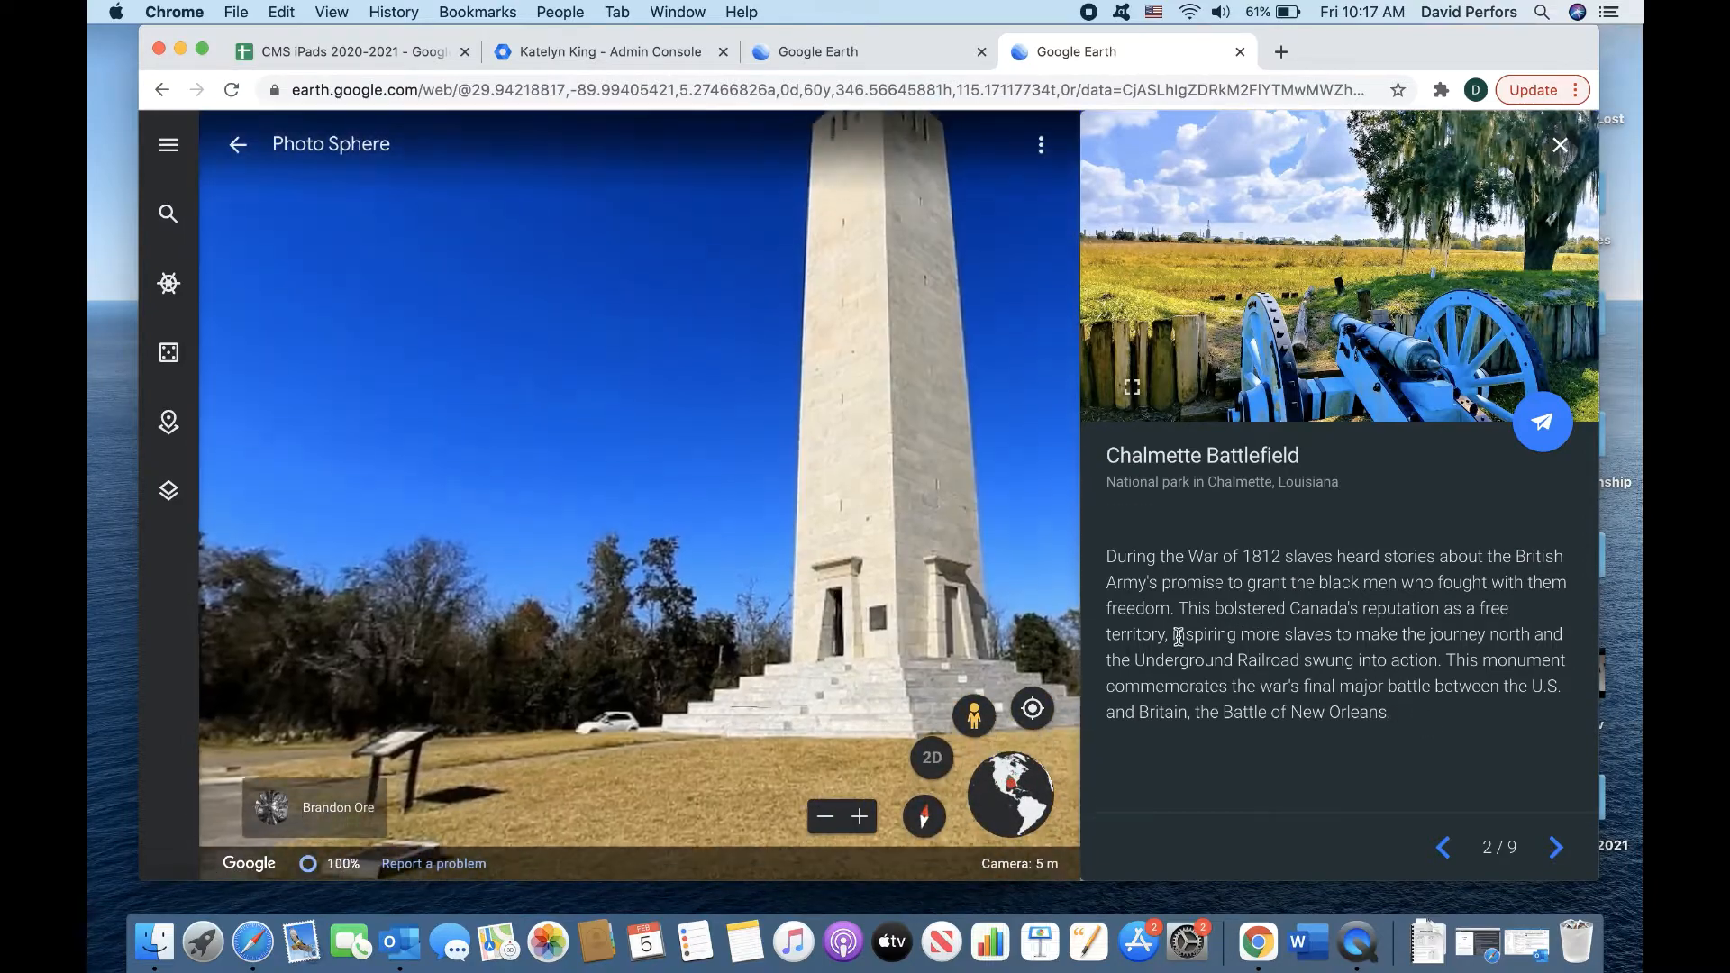
# Look around the Chalmette monument photo sphere, exit to the overhead map, and zoom in on the monument grounds
pyautogui.moveTo(672, 602); pyautogui.dragTo(710, 581)
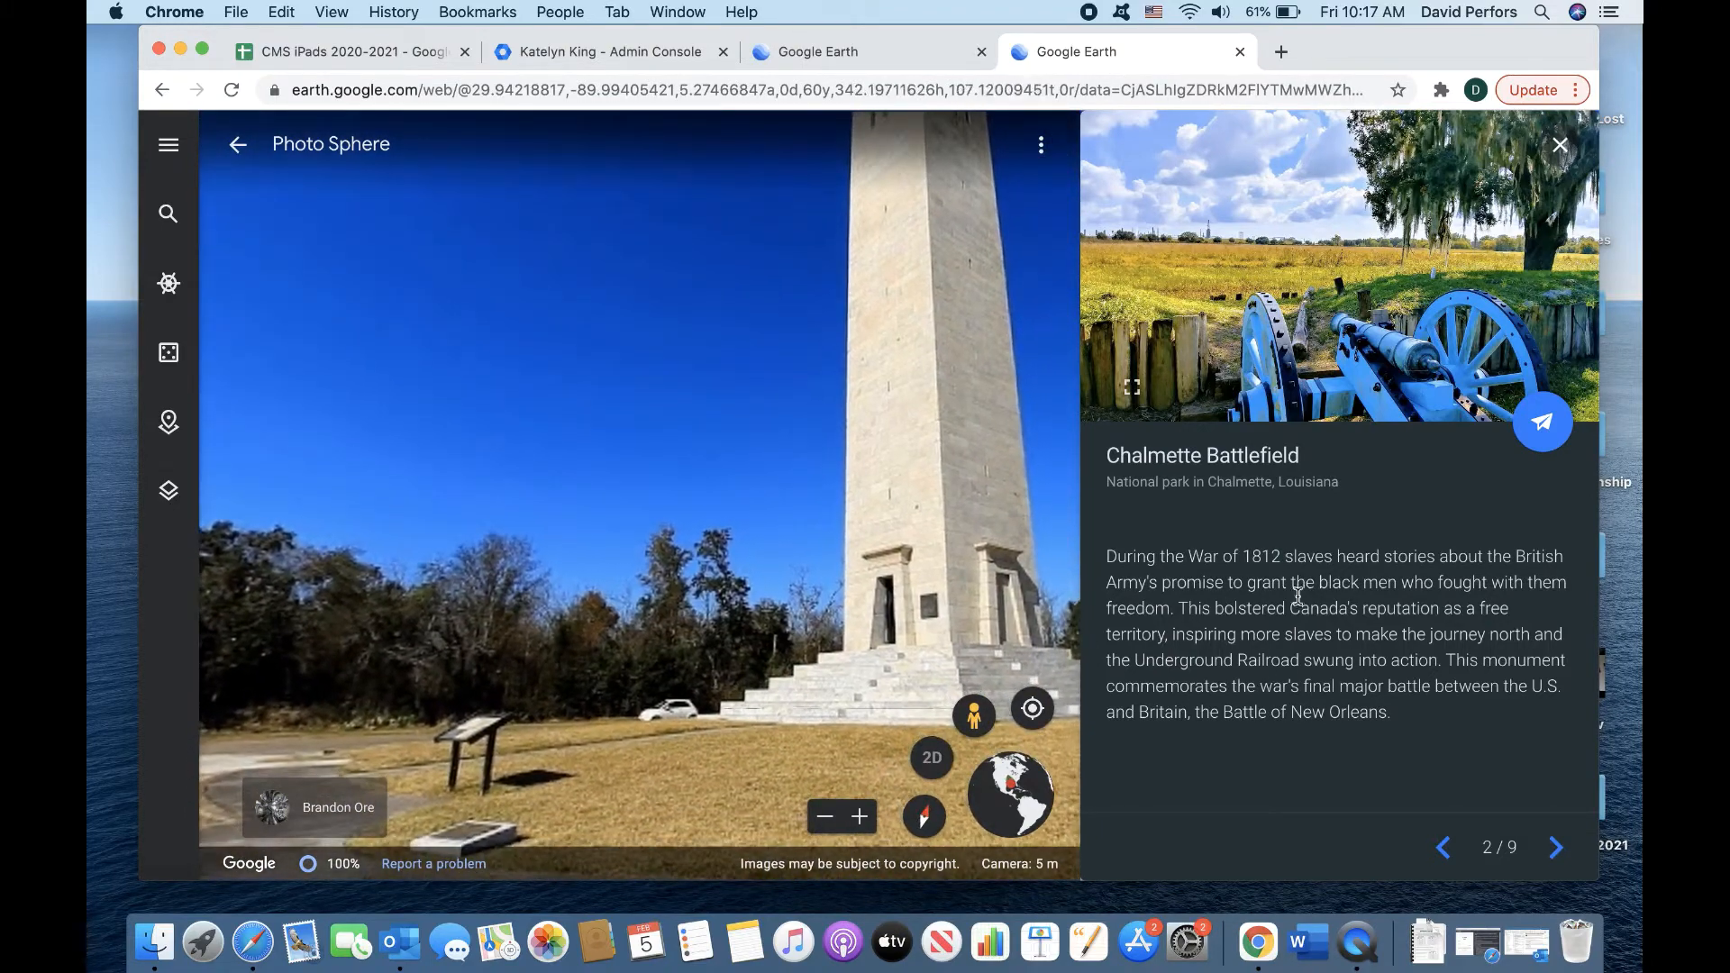
pyautogui.click(975, 719)
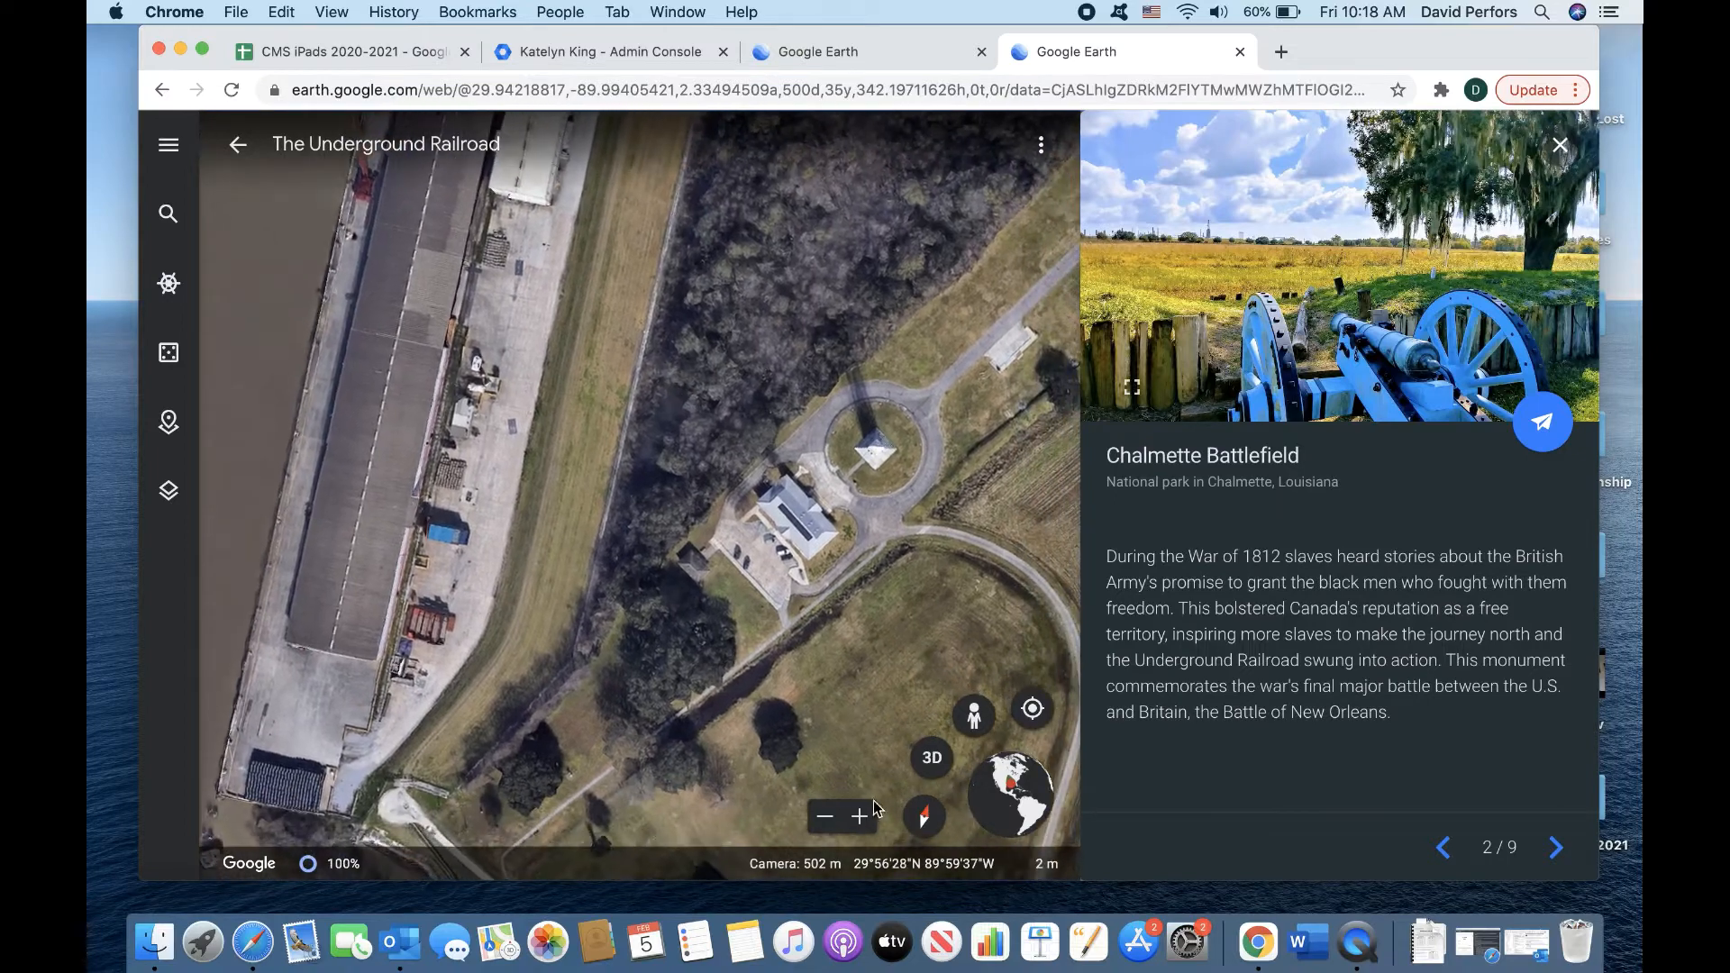
pyautogui.scroll(1, 871, 653)
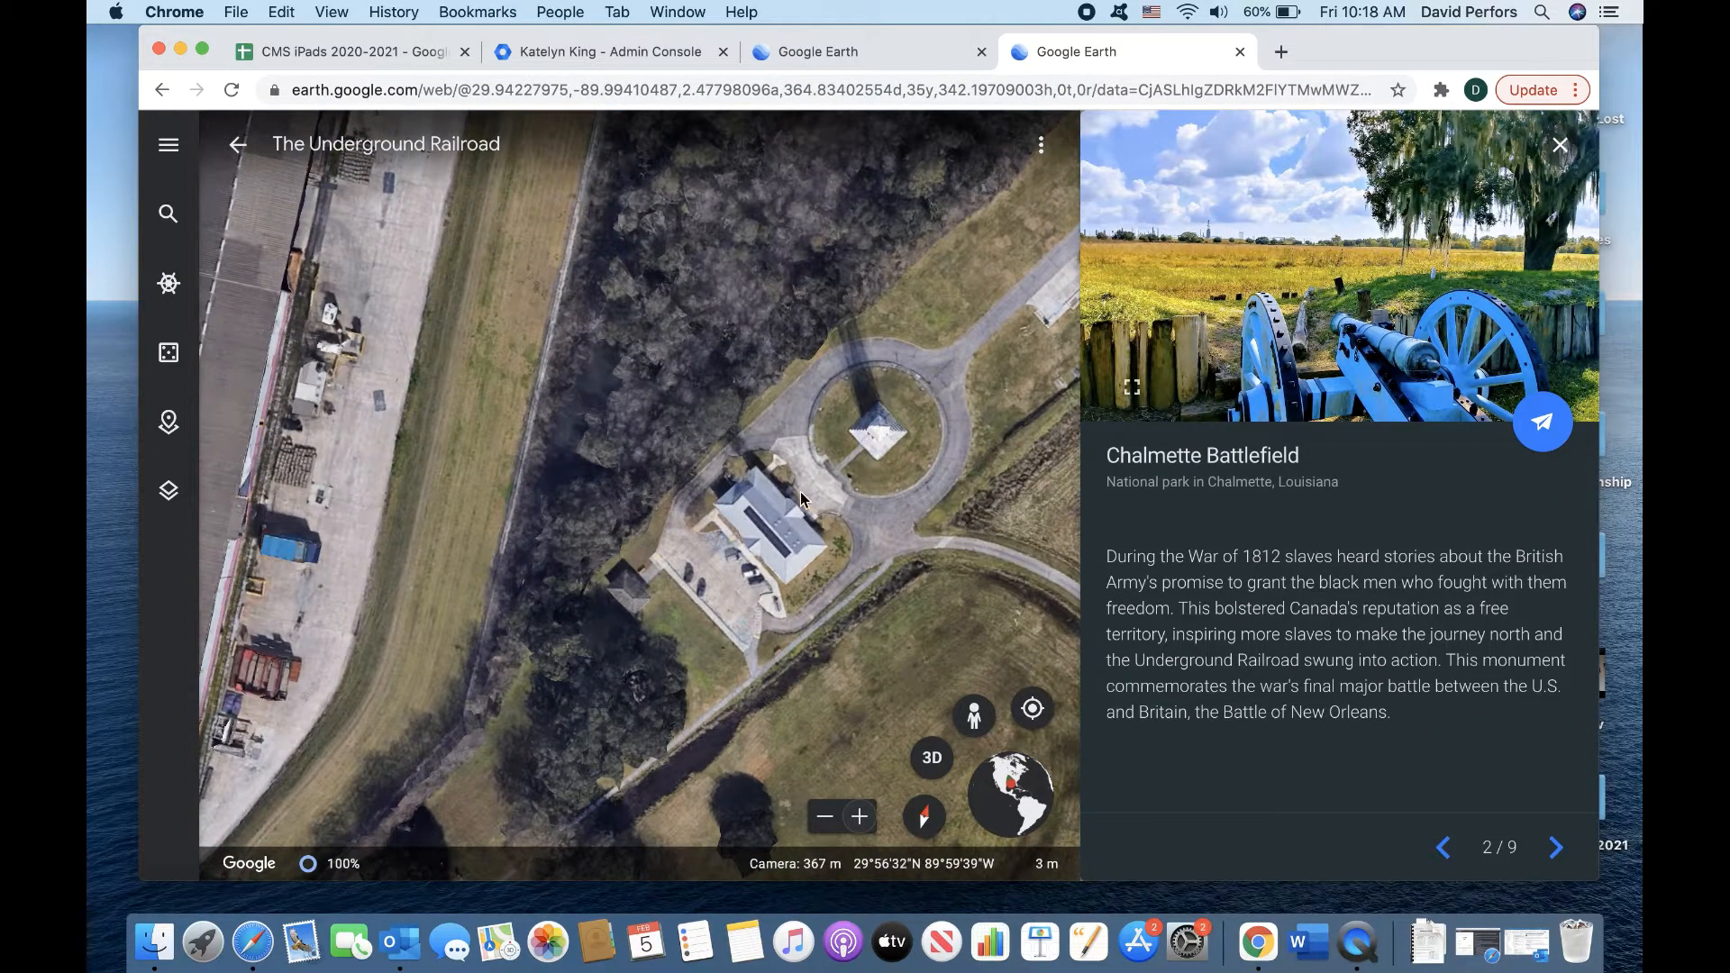
# Leave The Underground Railroad story and browse the Voyager story gallery
pyautogui.click(239, 146)
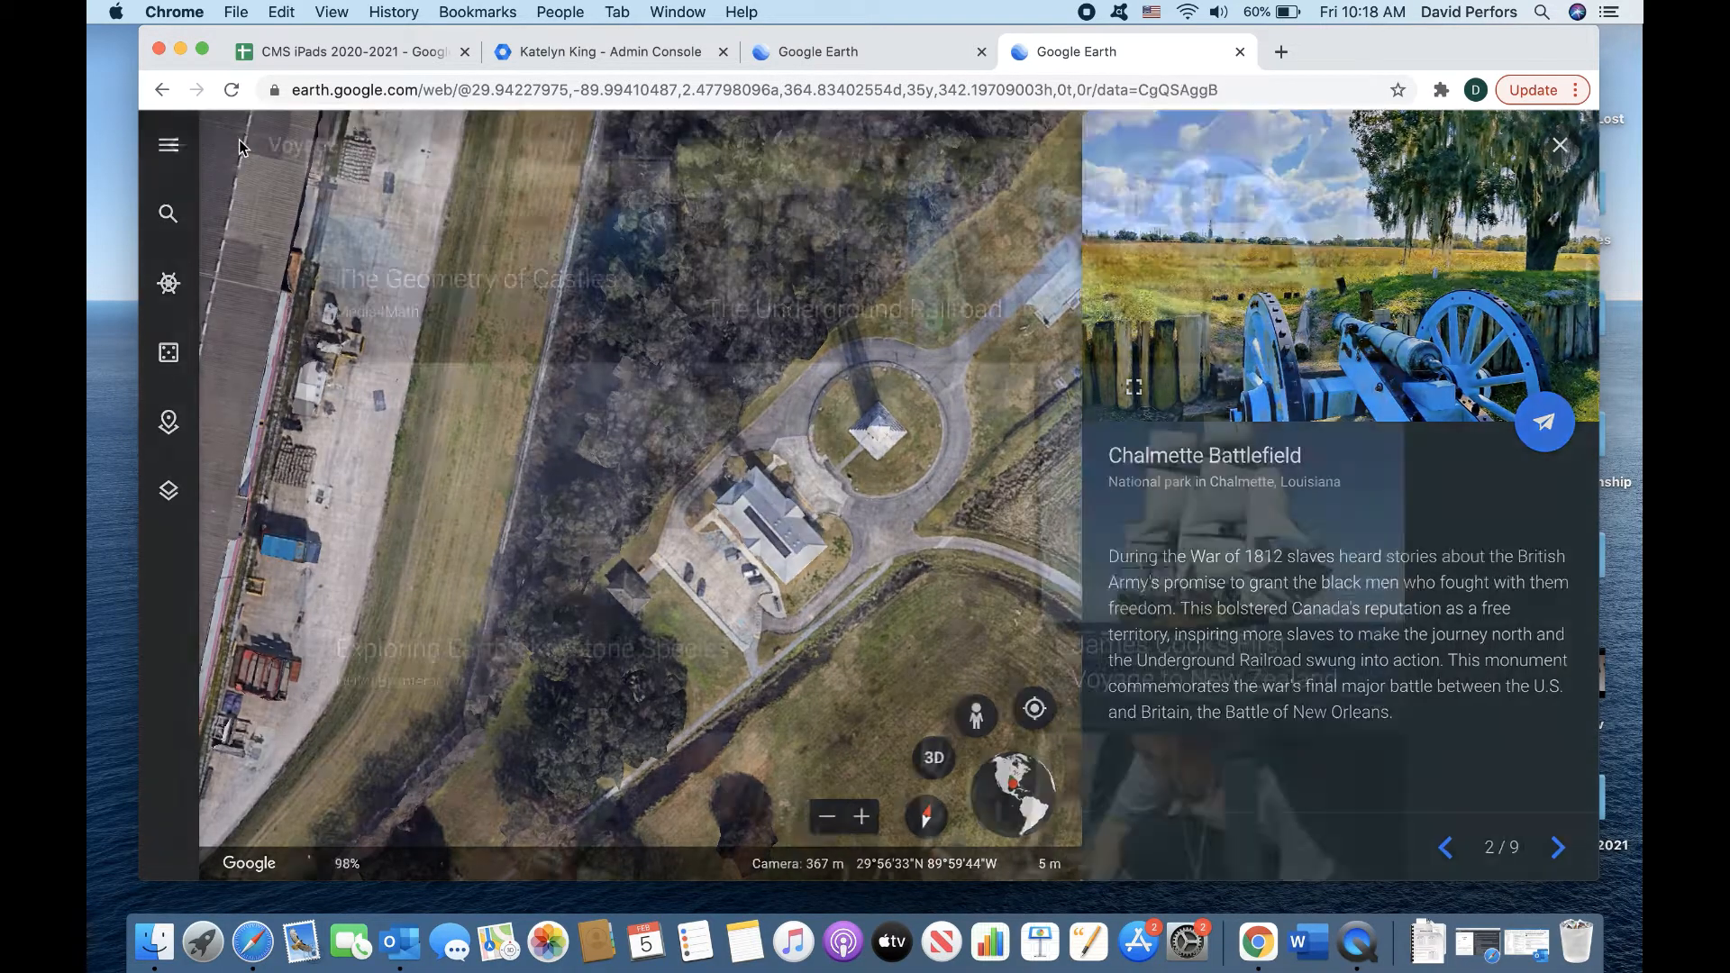
pyautogui.scroll(2, 702, 374)
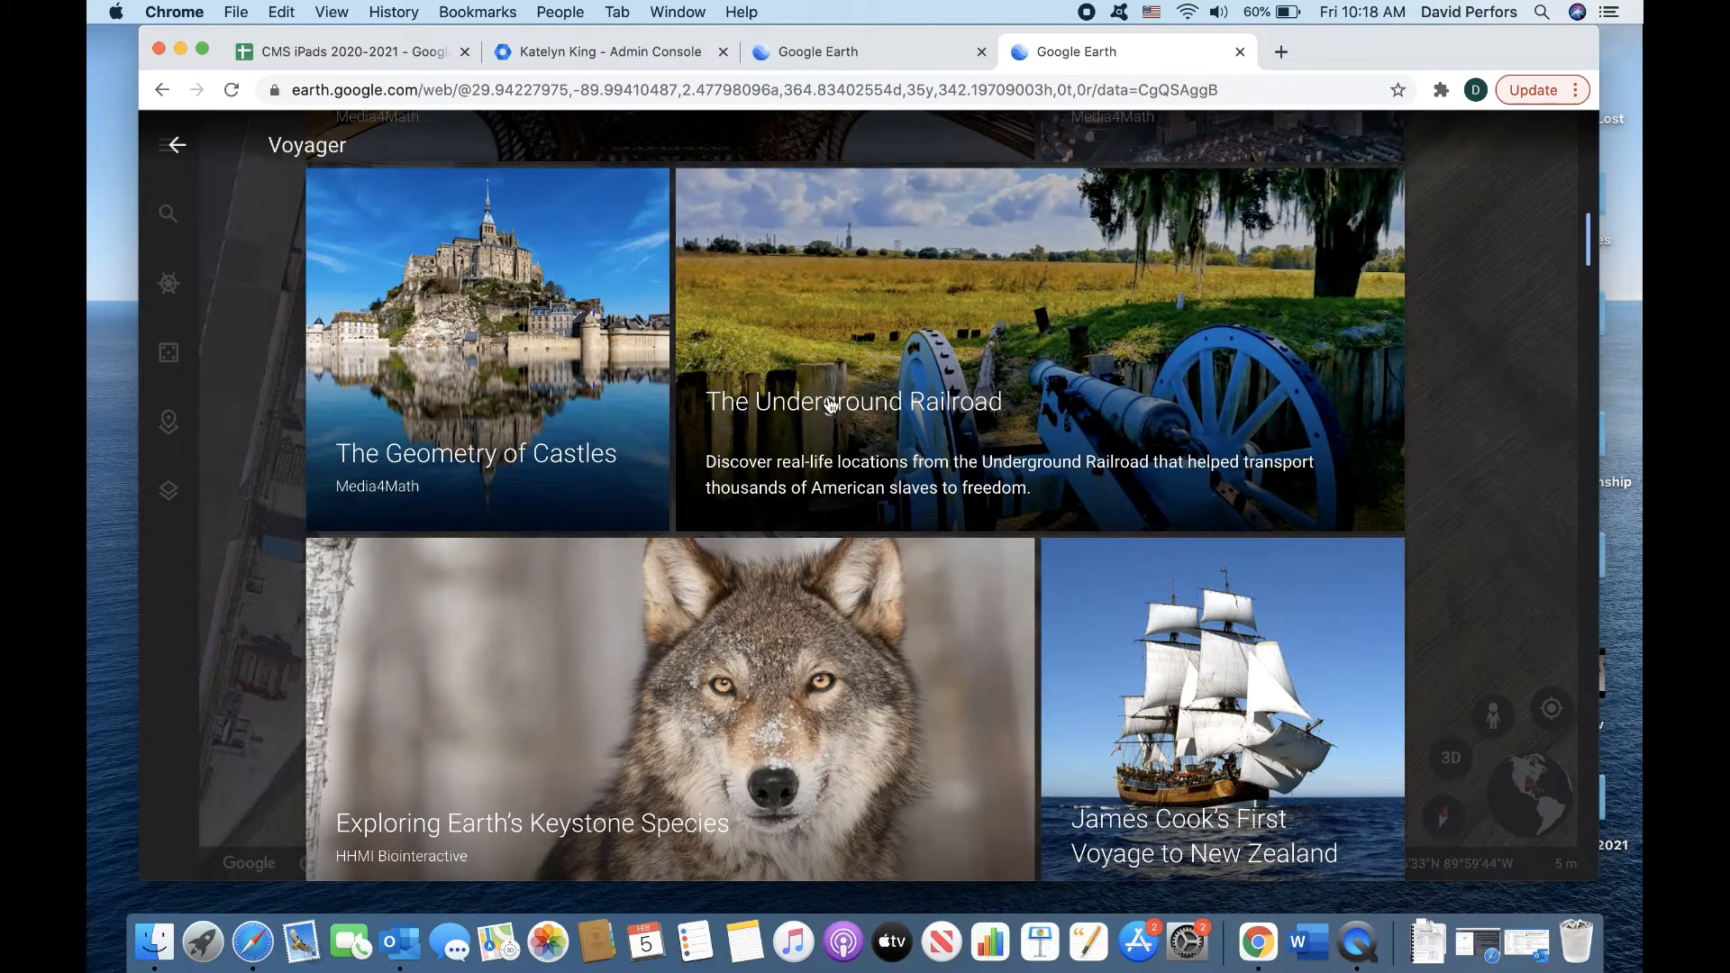
pyautogui.scroll(5, 512, 410)
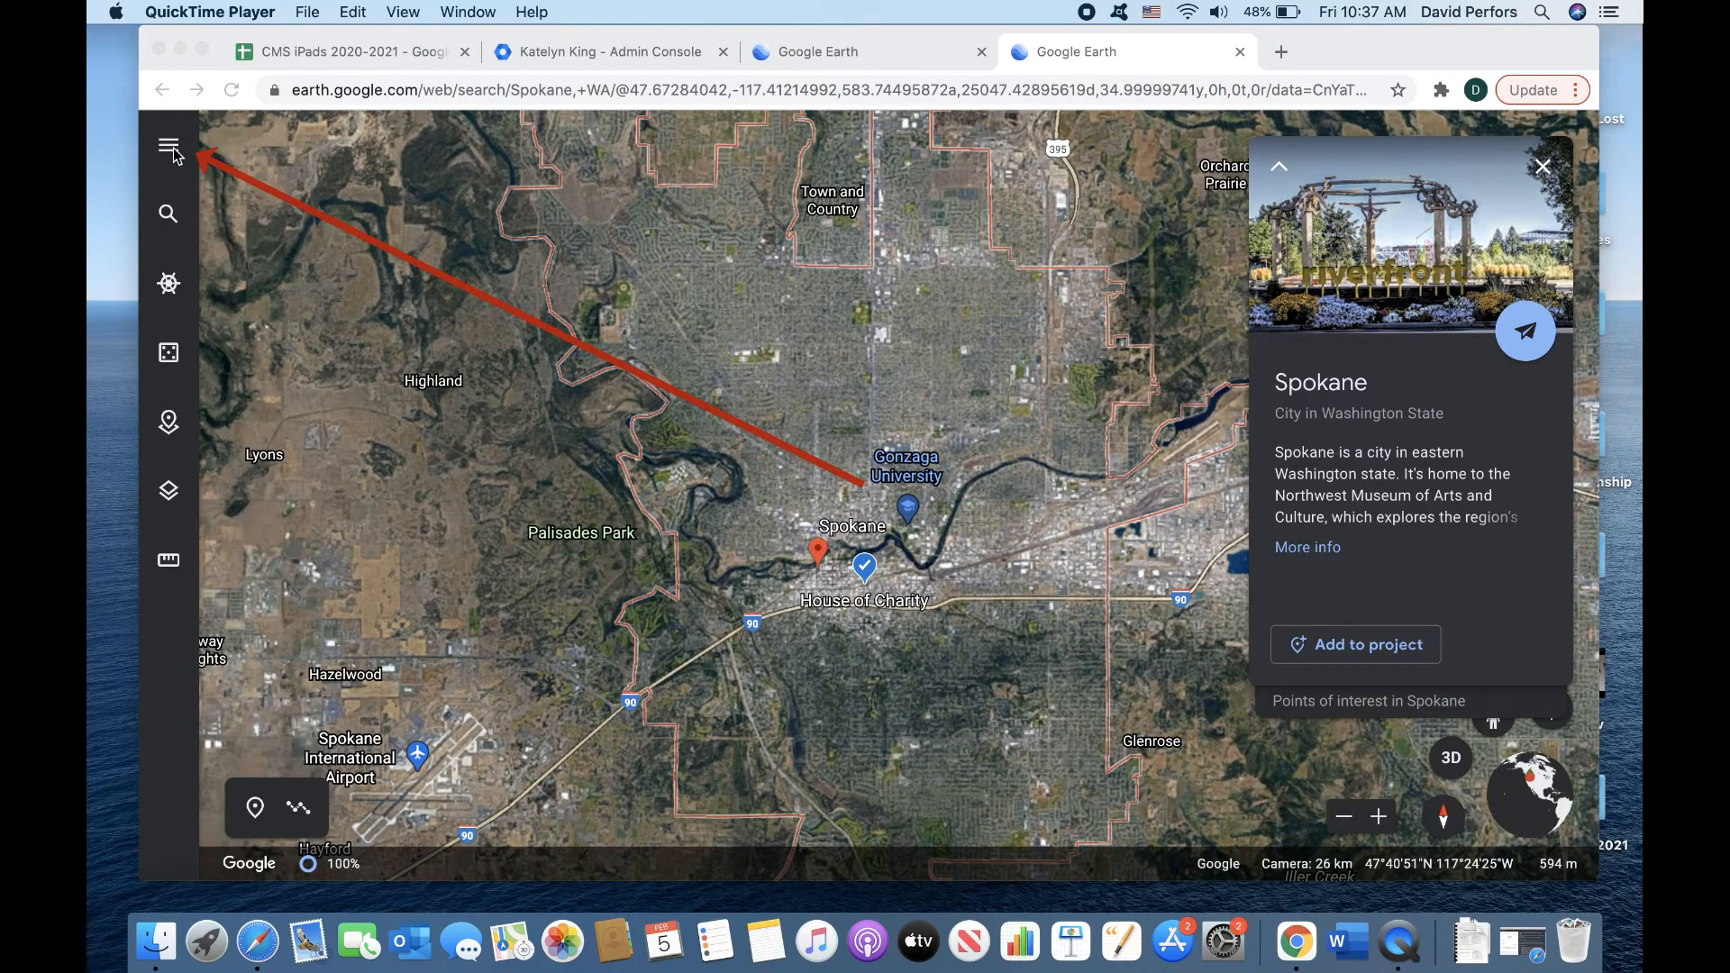
# Create a new Google Earth project stored in Google Drive
pyautogui.click(174, 151)
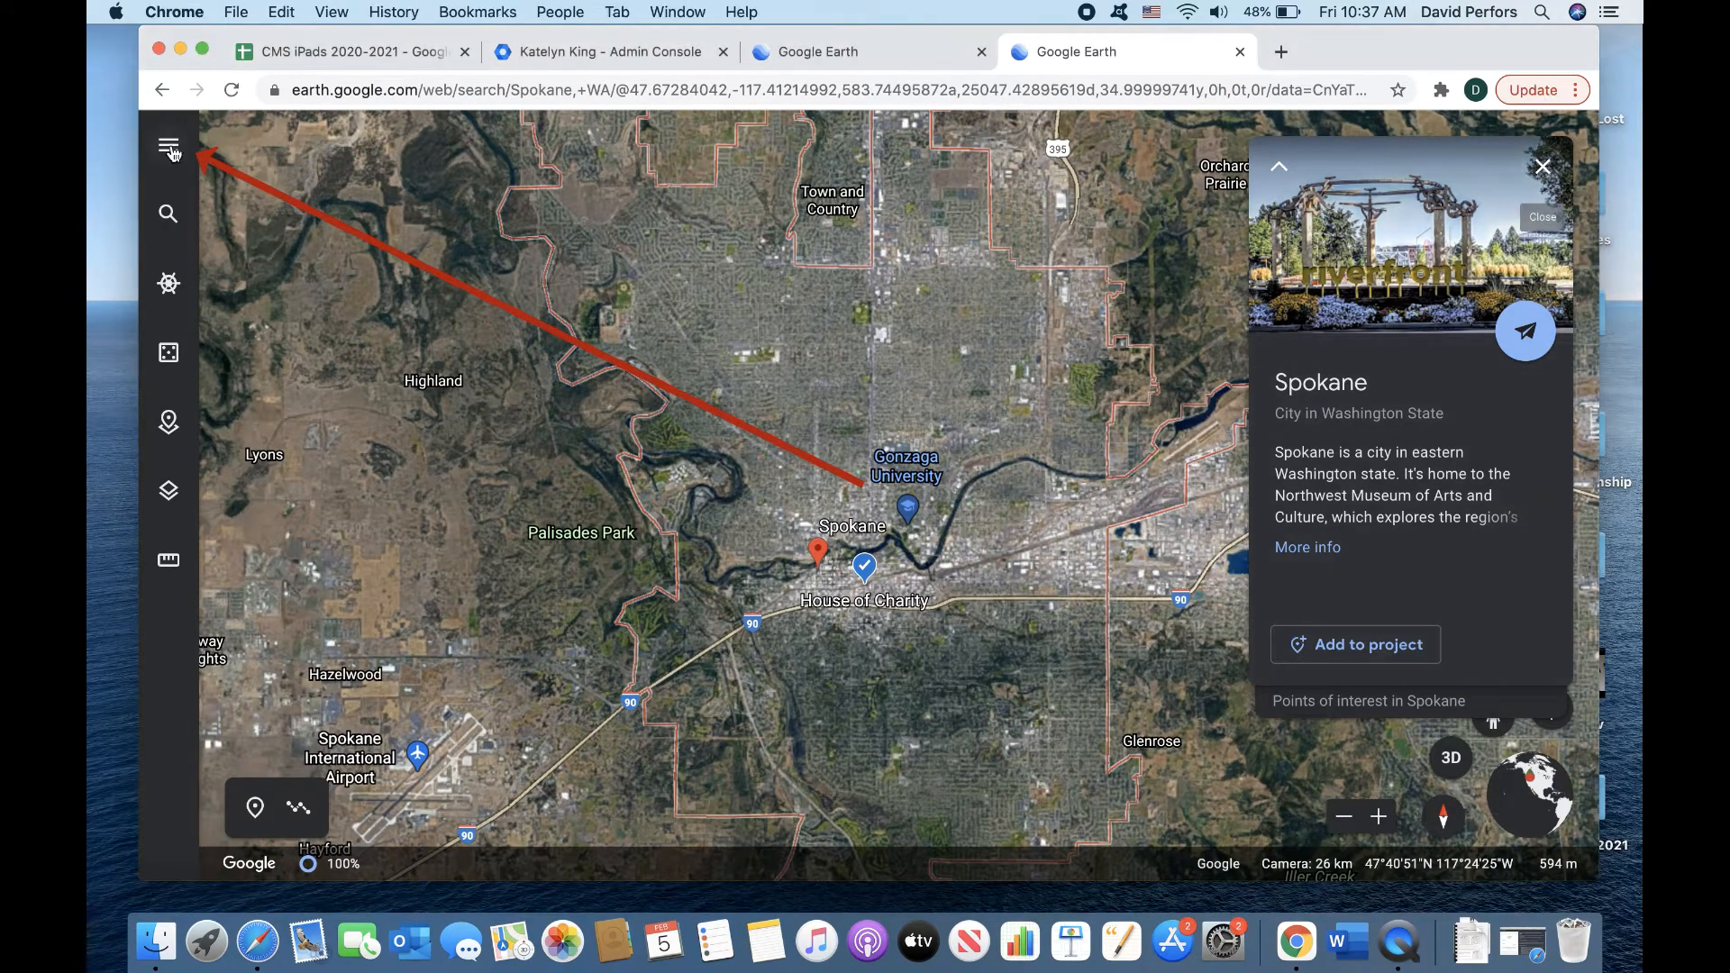
pyautogui.click(174, 151)
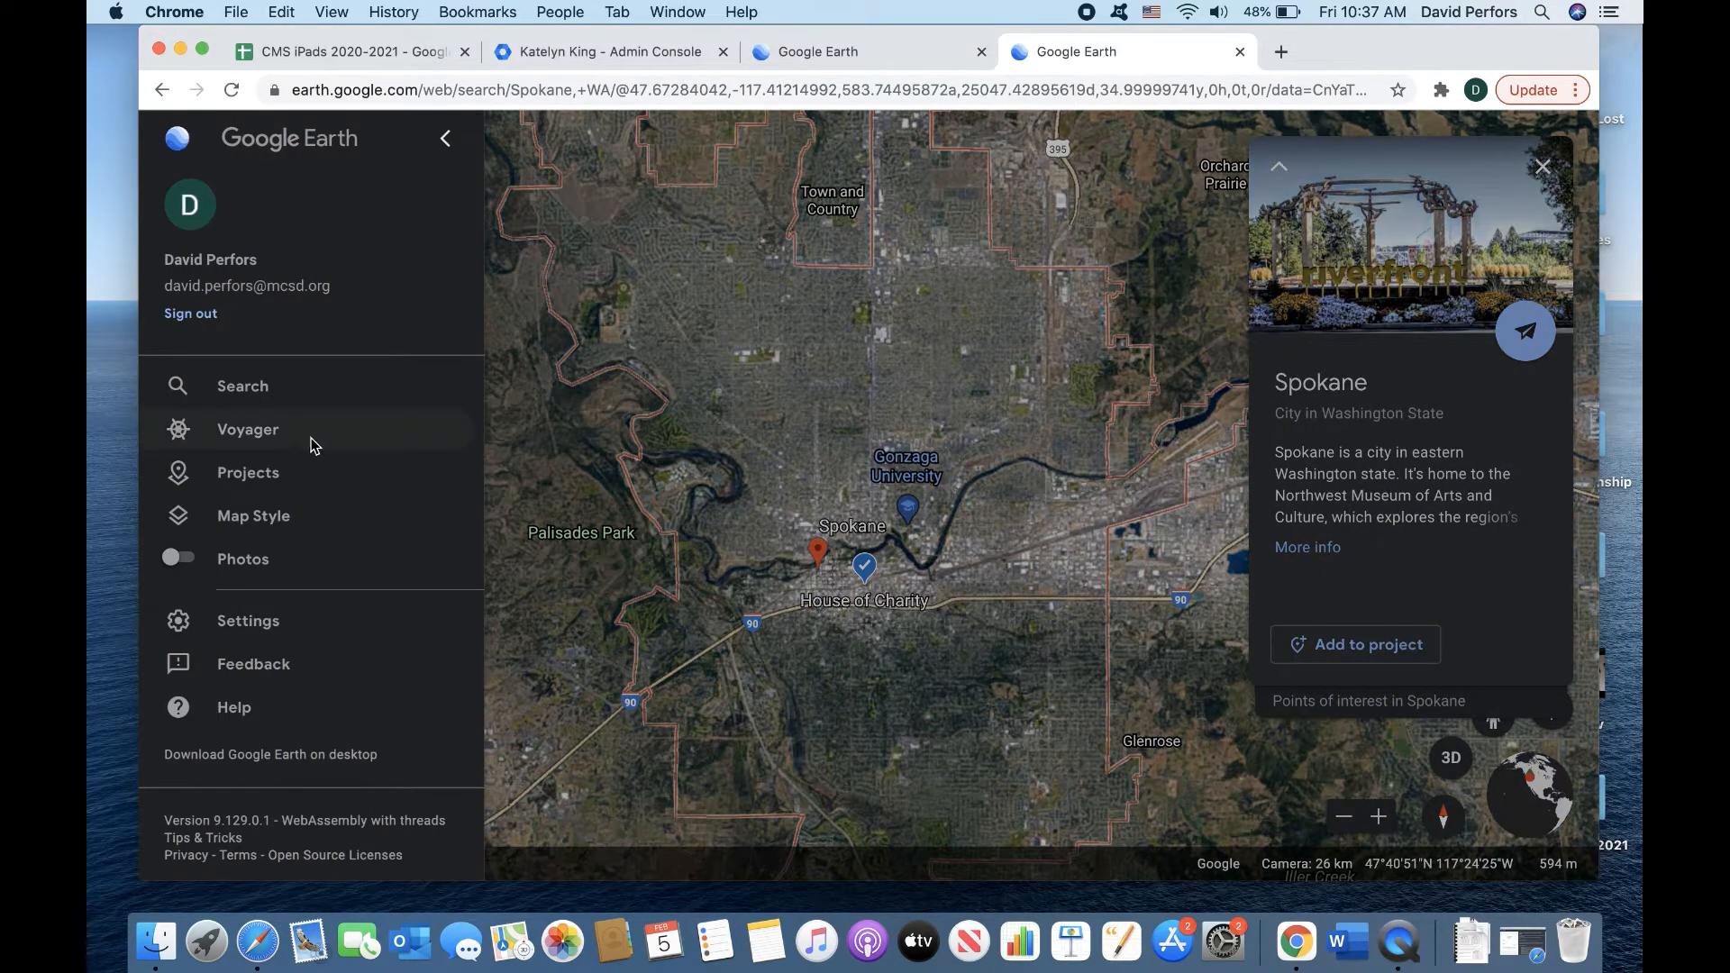
pyautogui.click(264, 471)
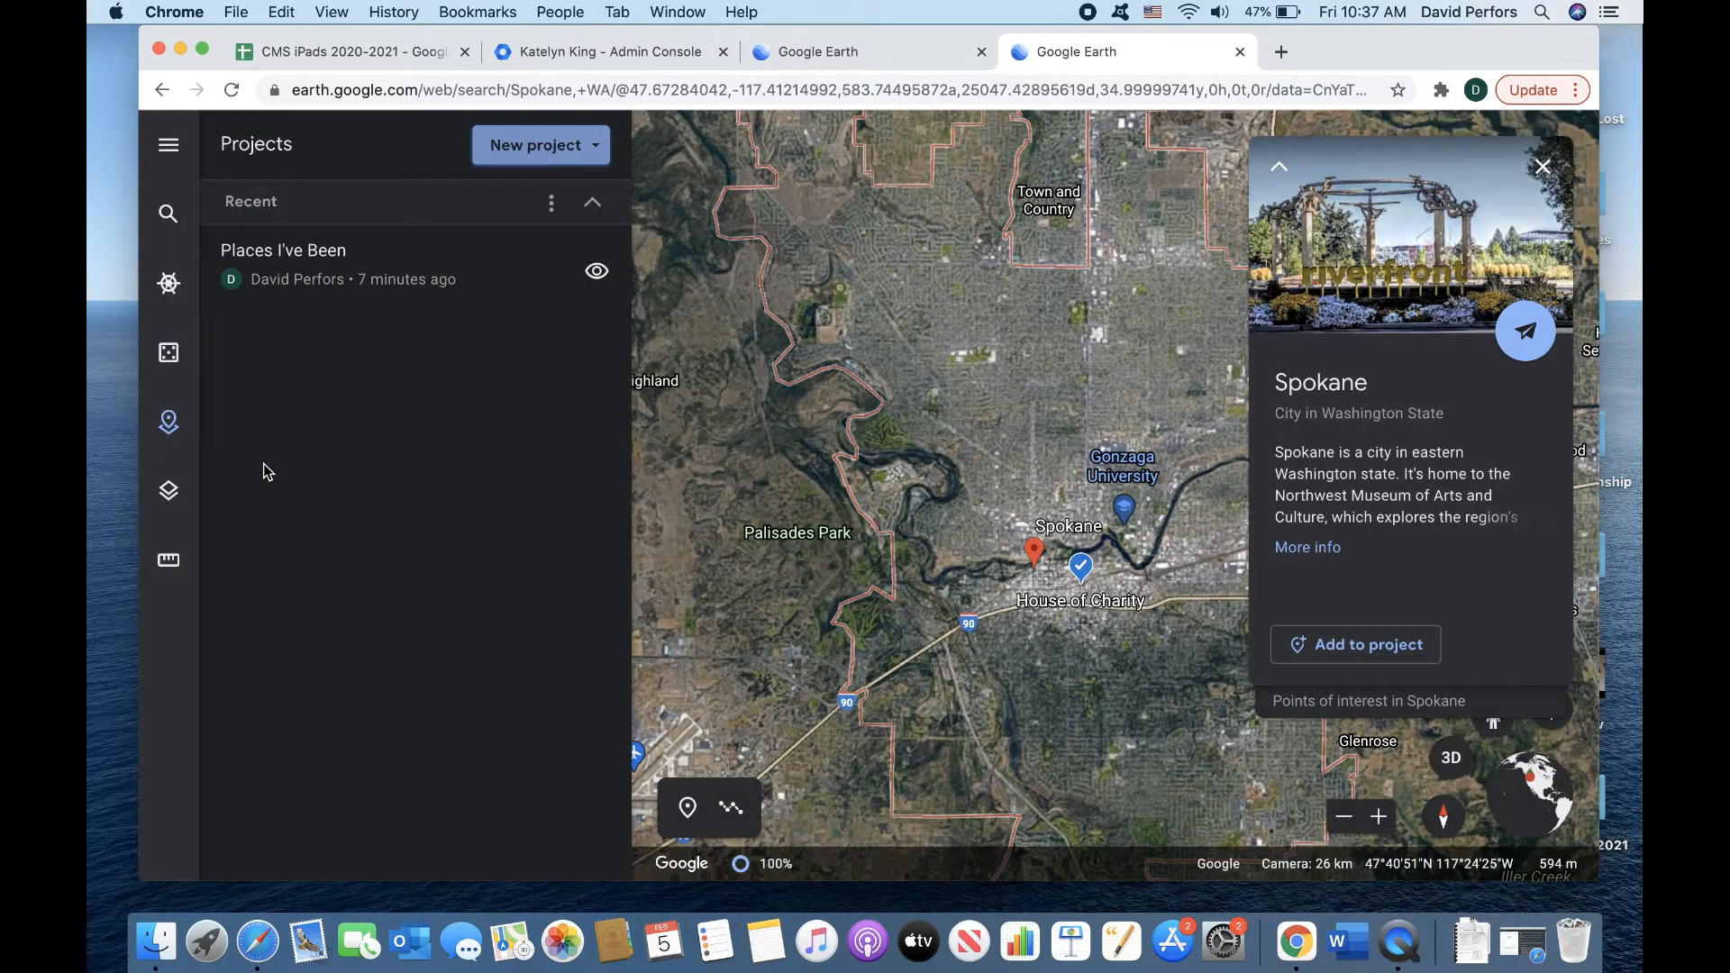
pyautogui.click(541, 146)
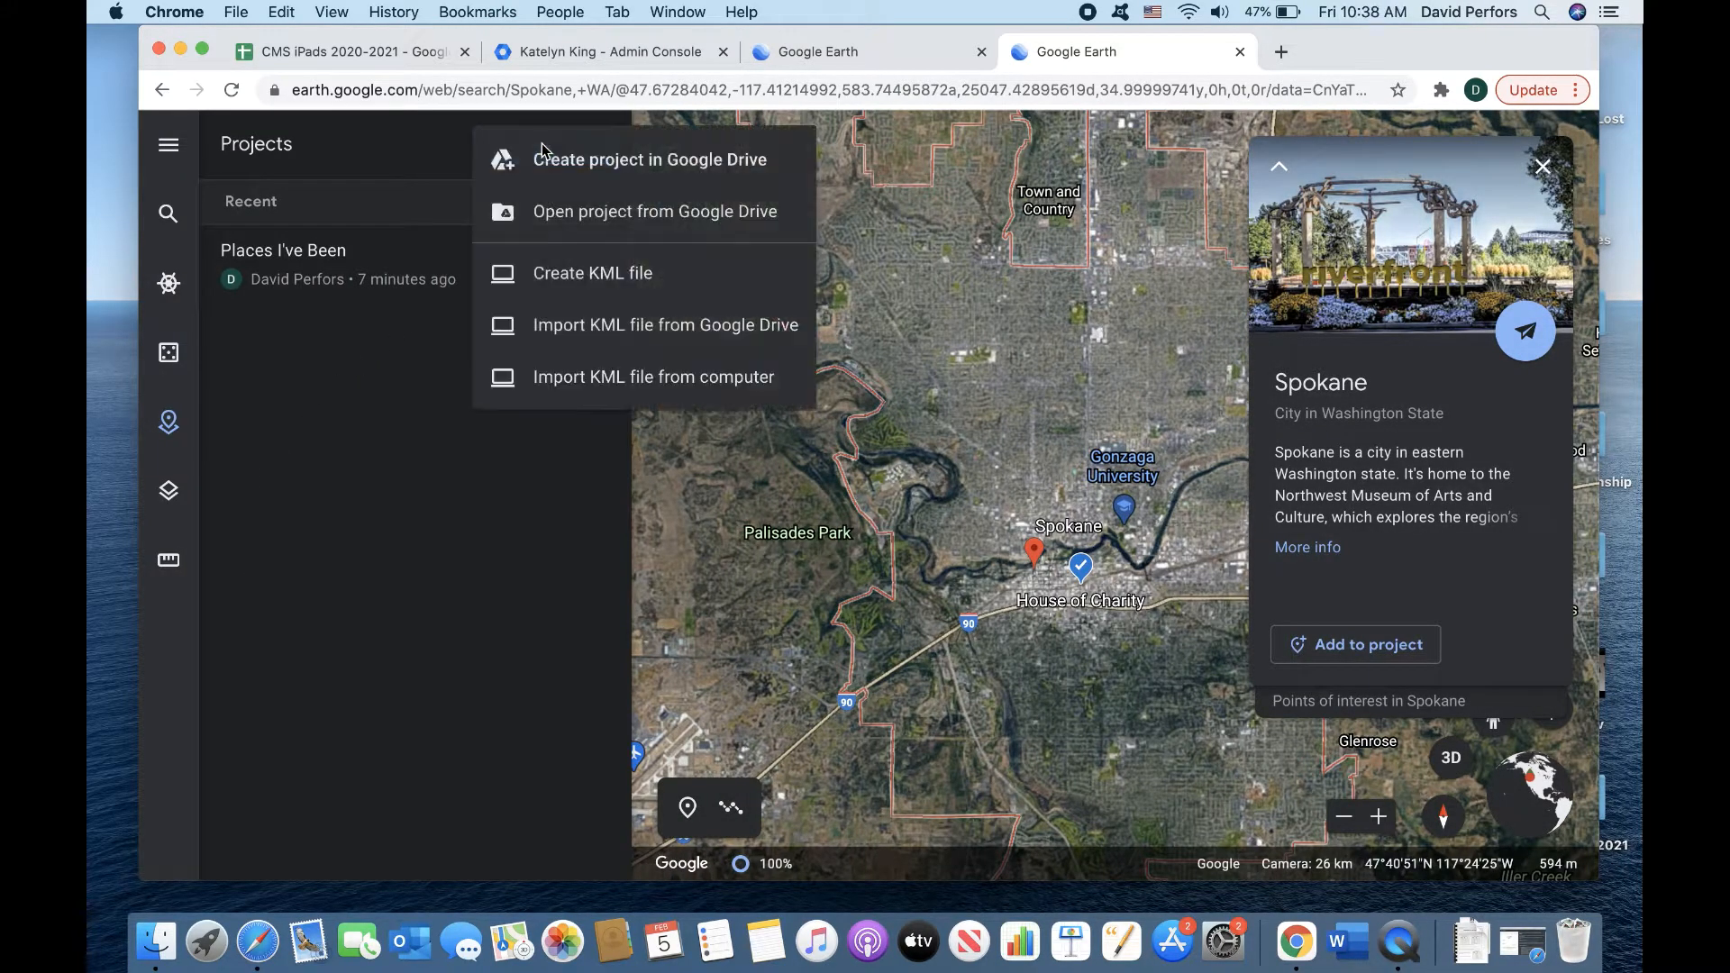
pyautogui.click(645, 162)
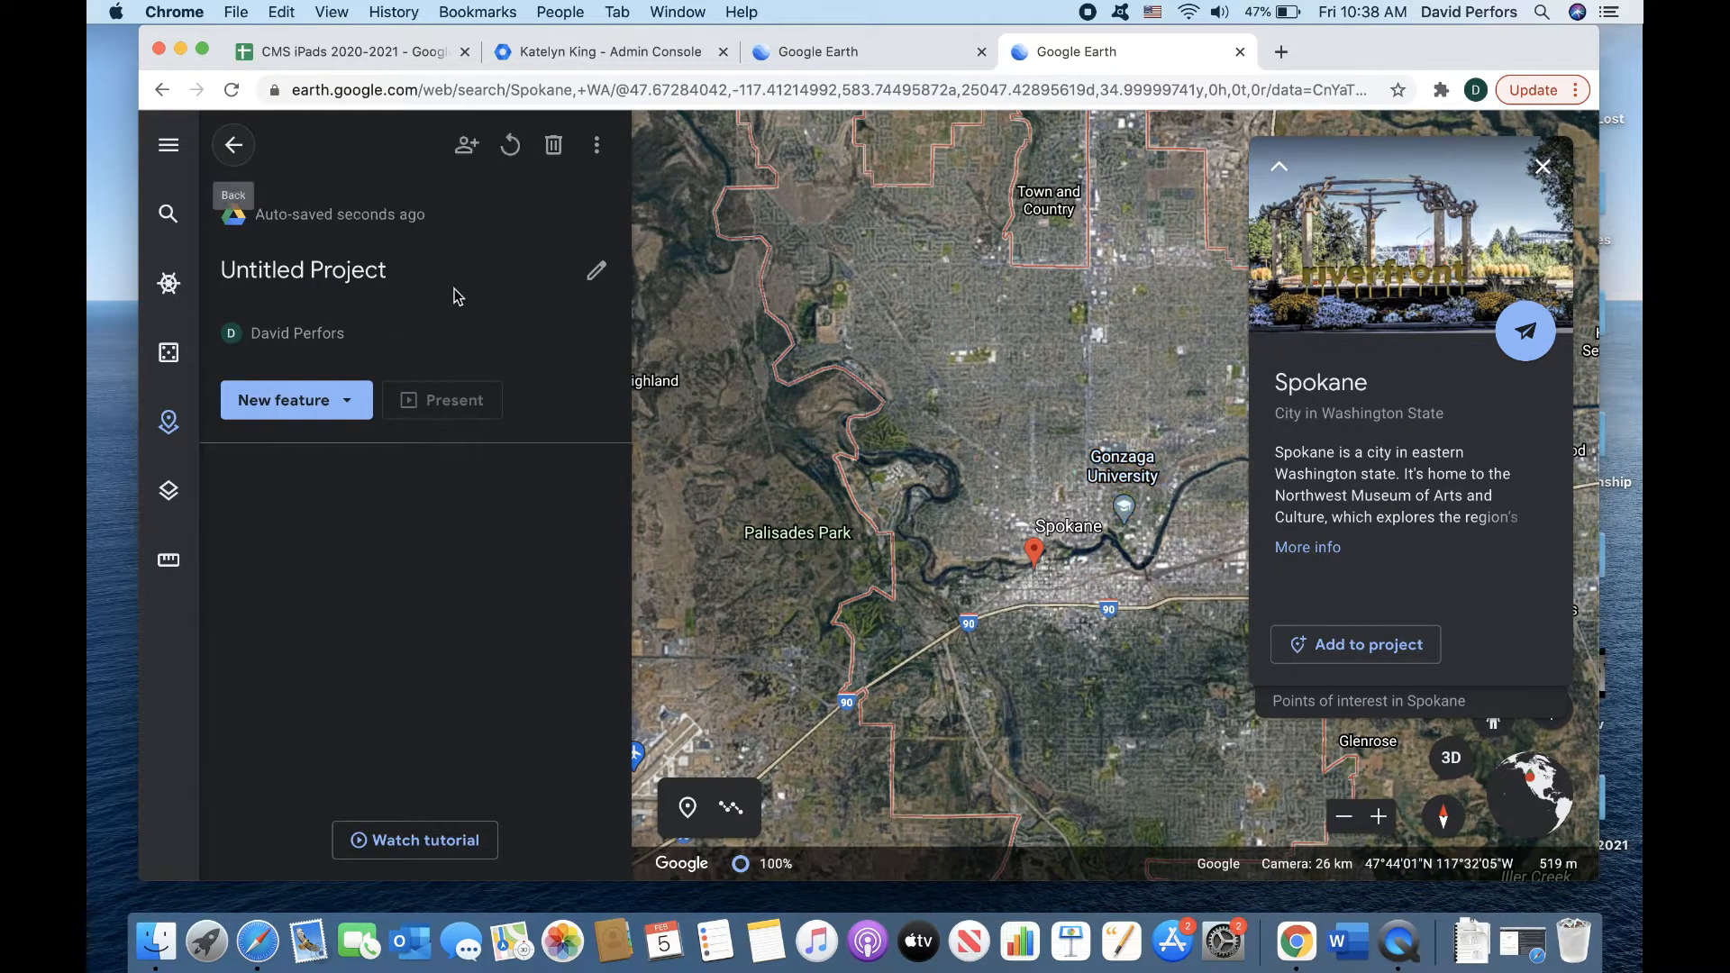
# Title the project "Places in Colorado" and describe it as "These are some cool small towns in Colorado."
pyautogui.click(596, 272)
pyautogui.write('Places in Colorado')
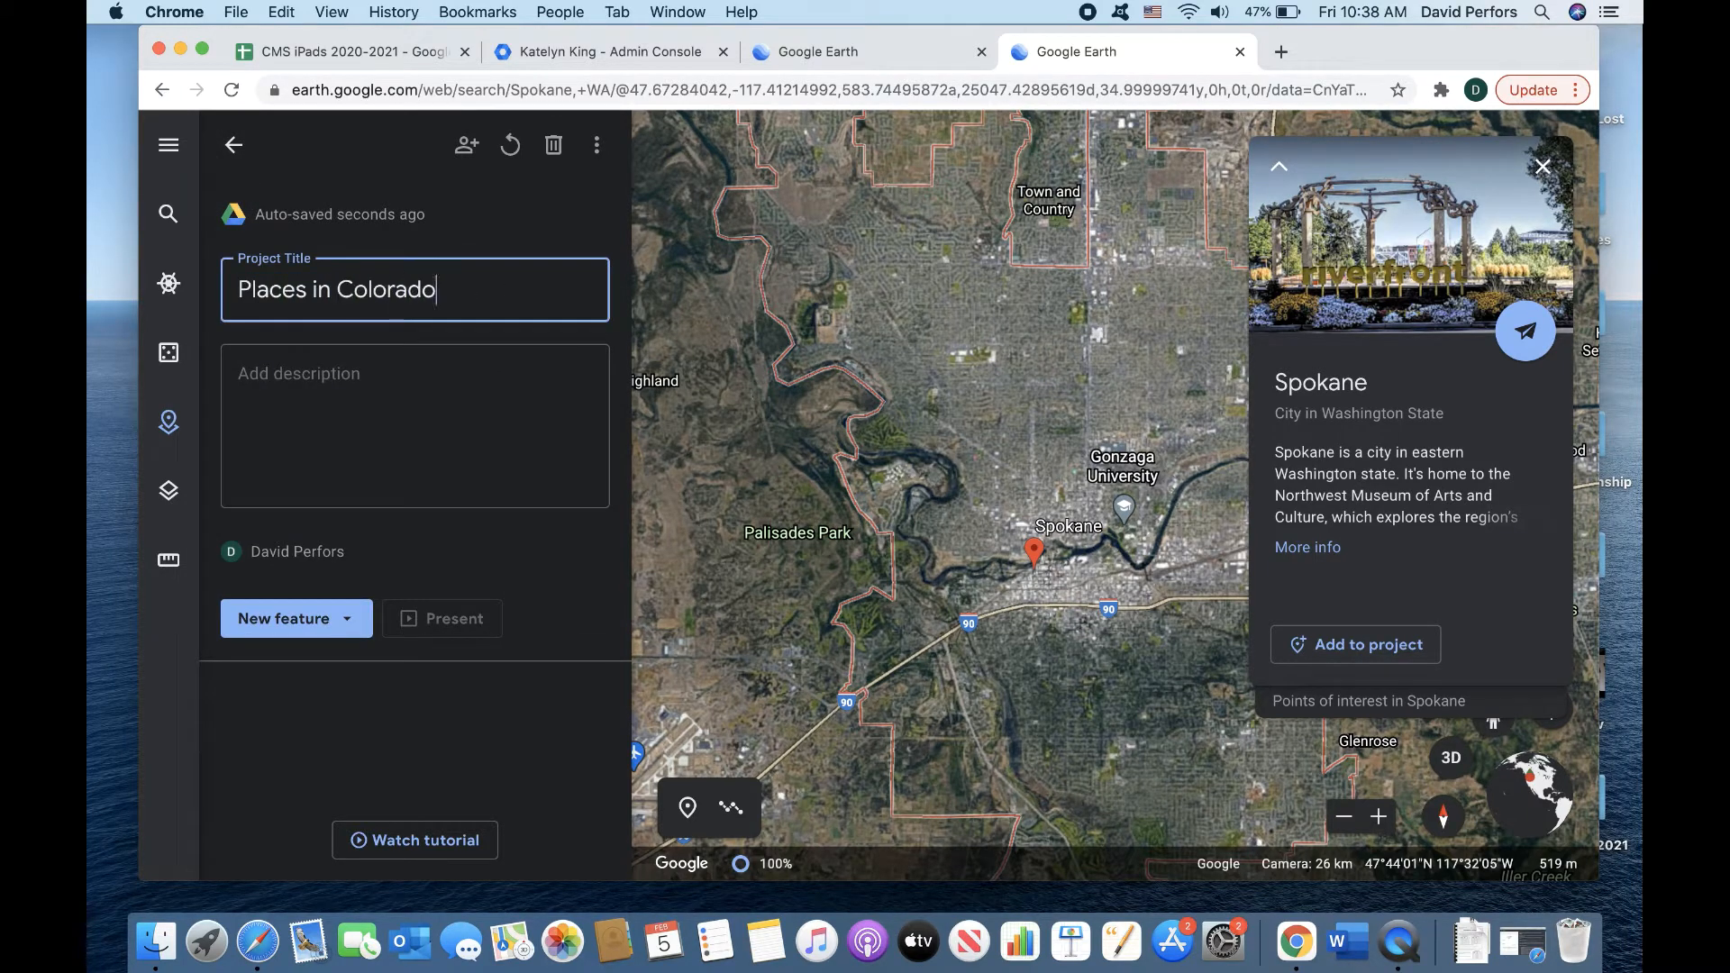
pyautogui.click(238, 373)
pyautogui.write('These are some cool towns in Colorado.')
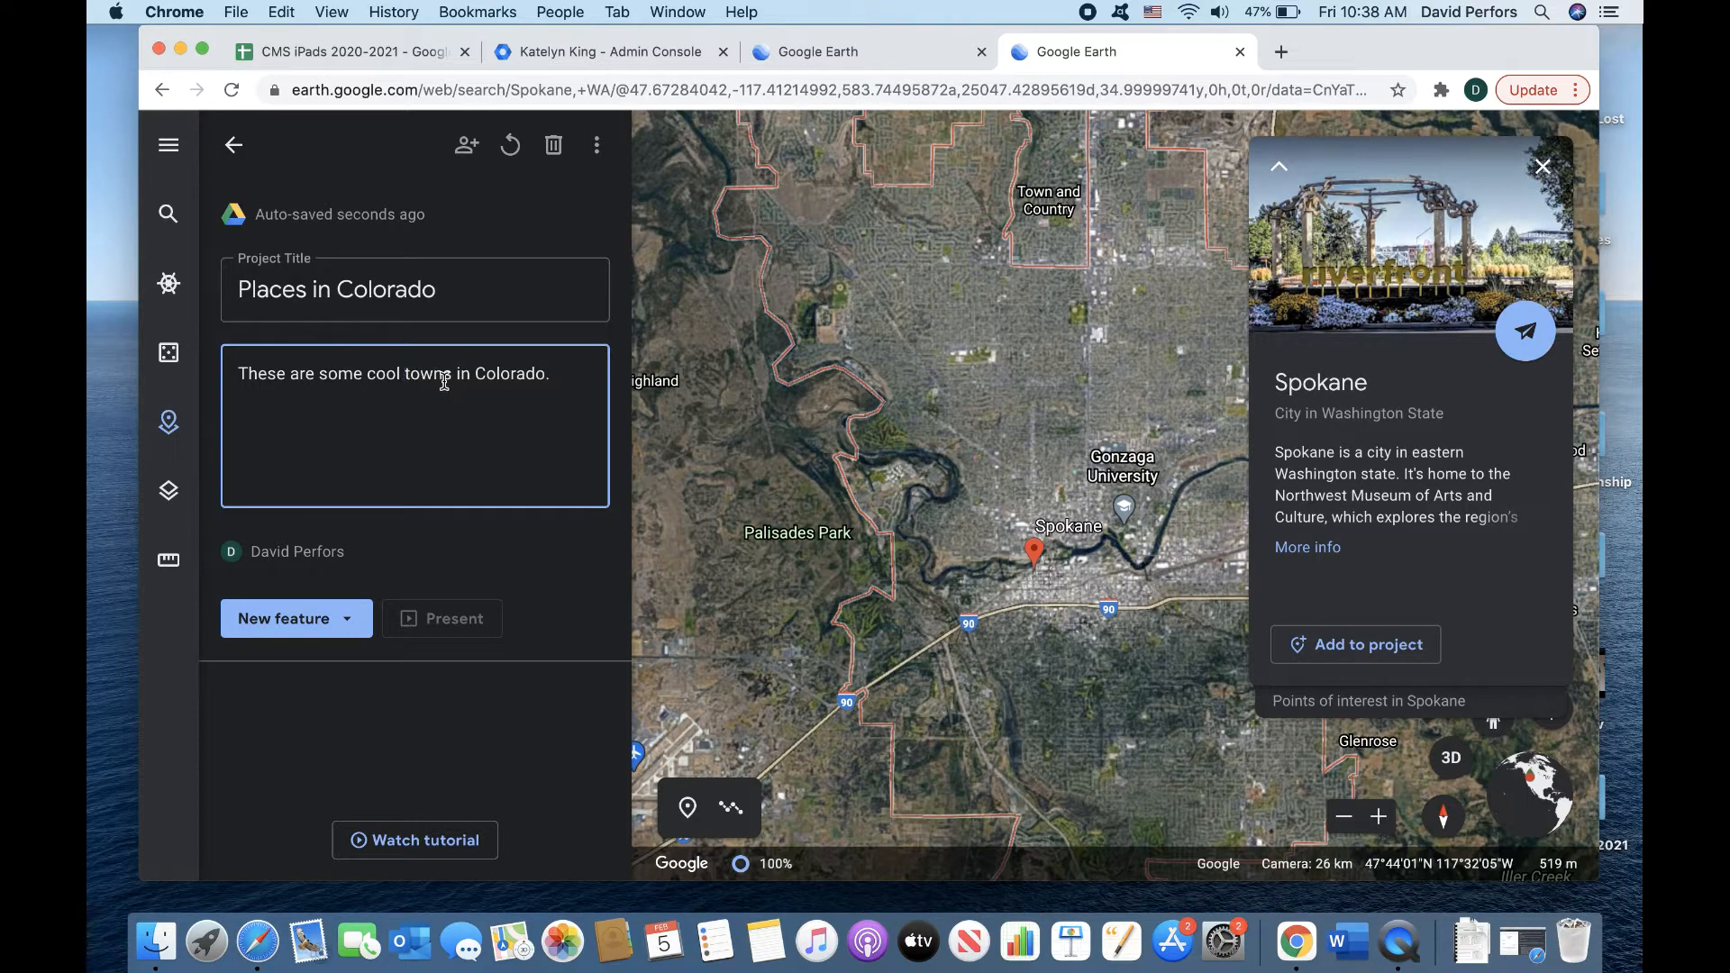
pyautogui.write('small')
pyautogui.click(345, 620)
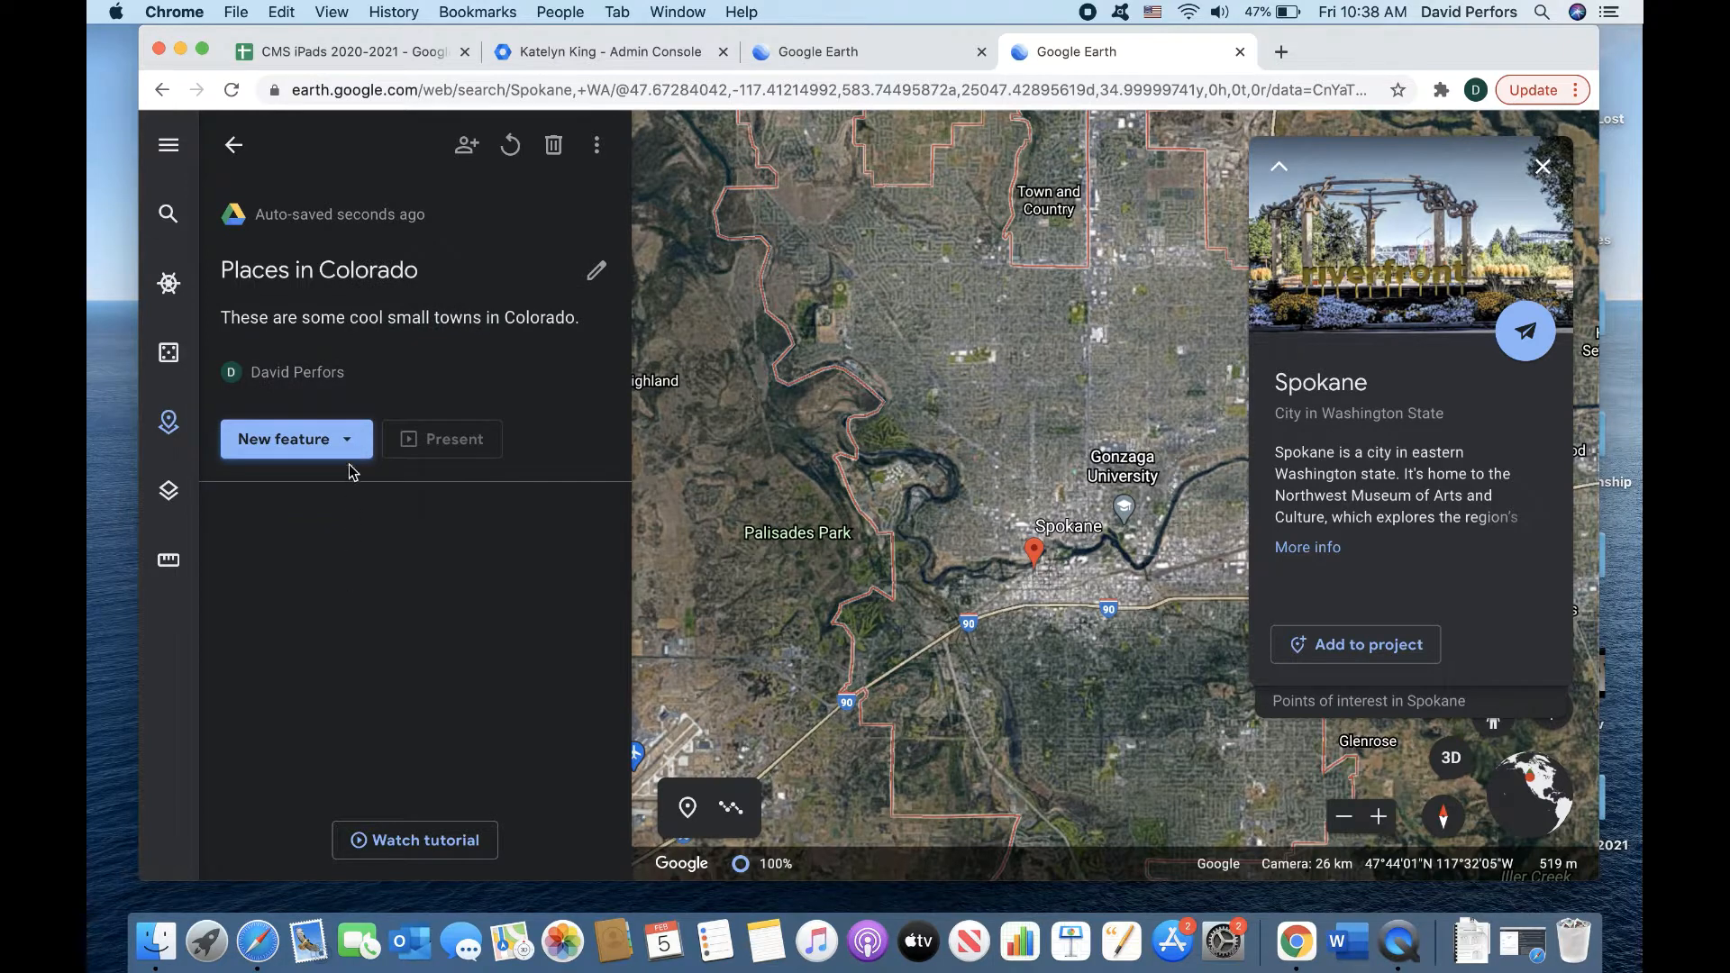
# Find Ouray, CO through the project's place search and save it to the Places in Colorado project
pyautogui.click(350, 437)
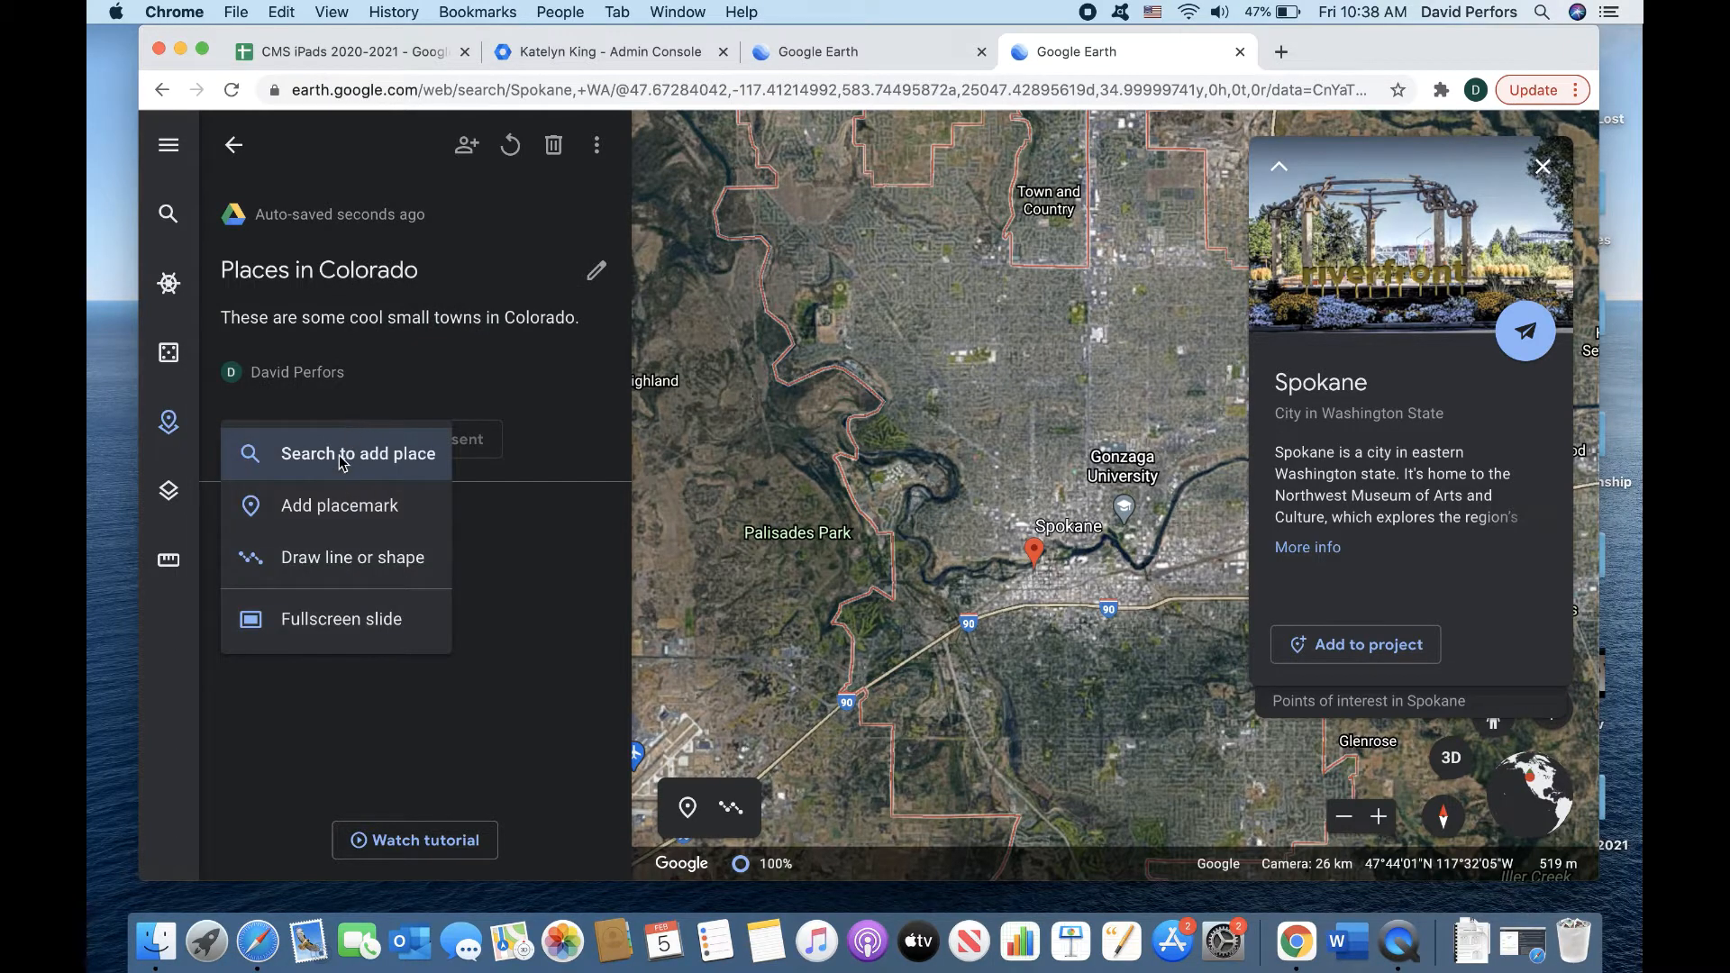
pyautogui.click(341, 455)
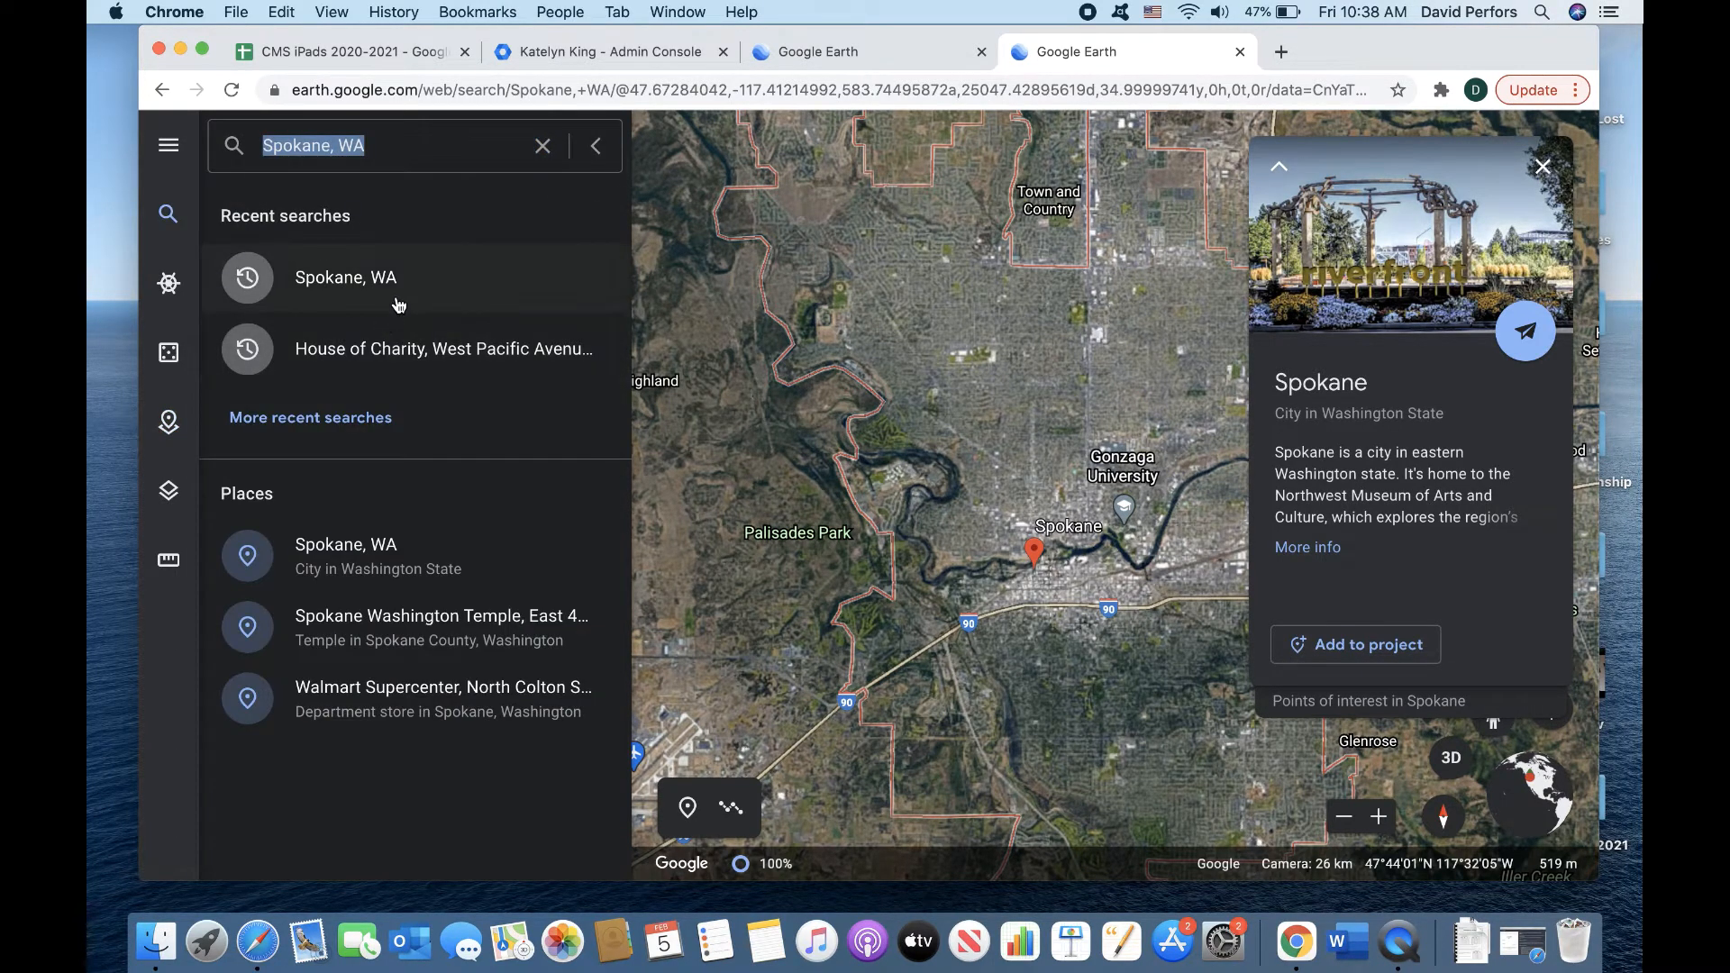
pyautogui.press('BackSpace')
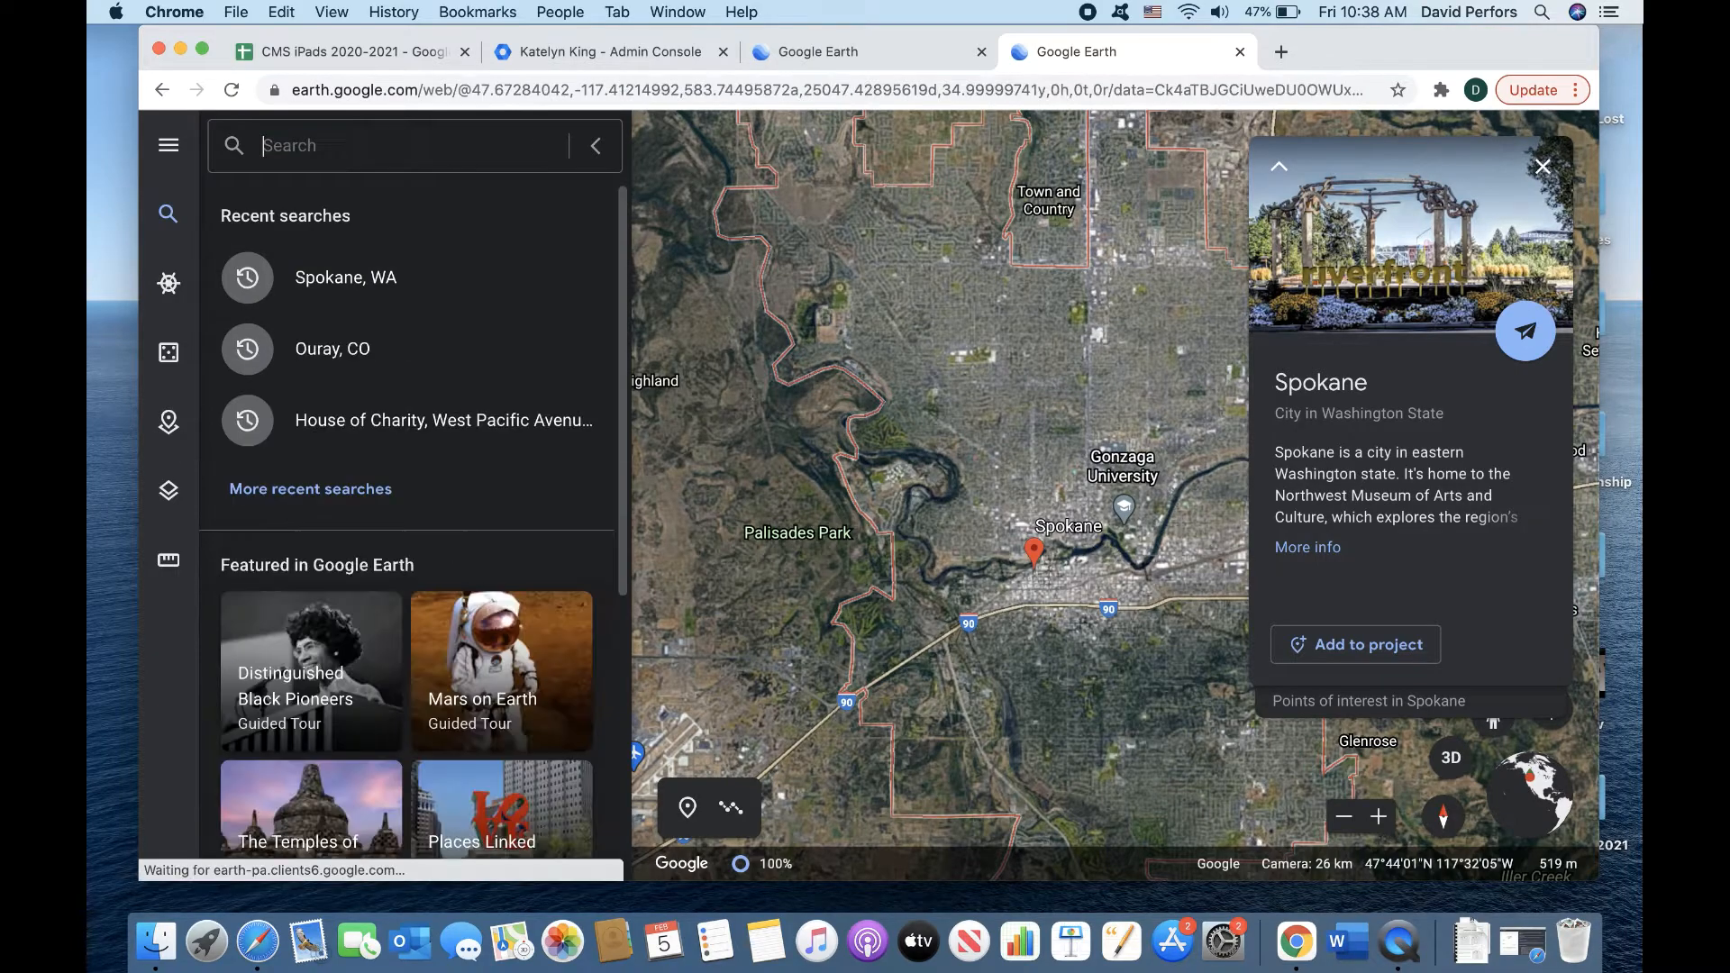
pyautogui.click(323, 354)
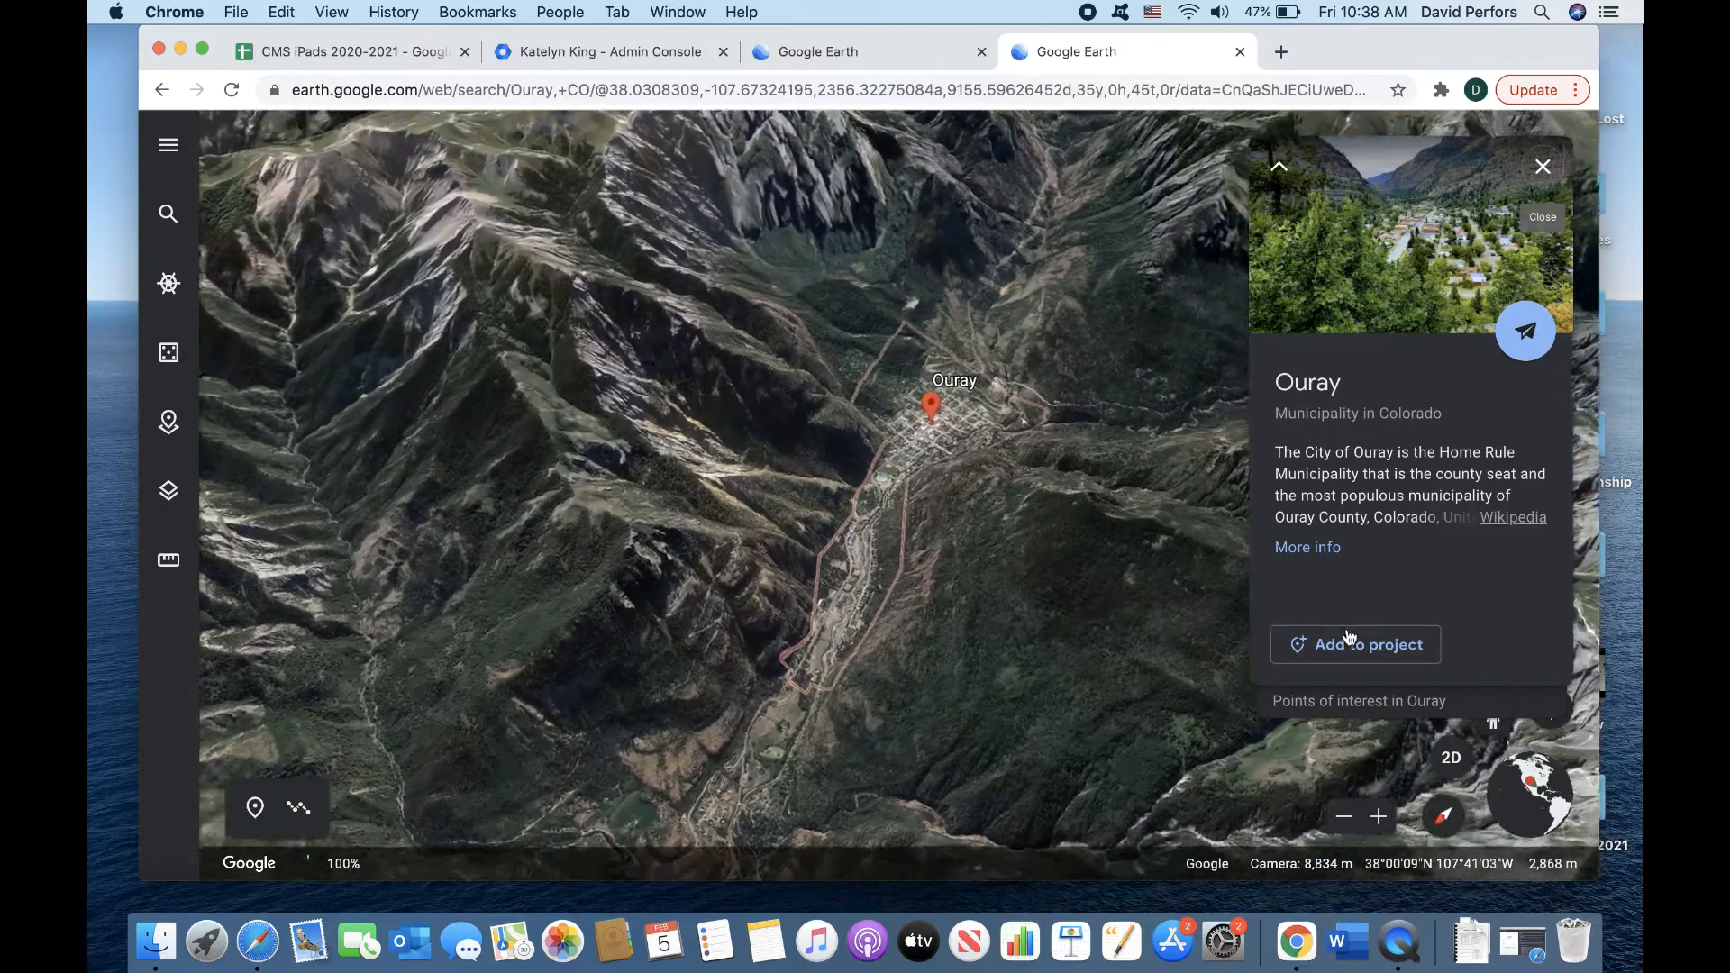
pyautogui.click(1349, 641)
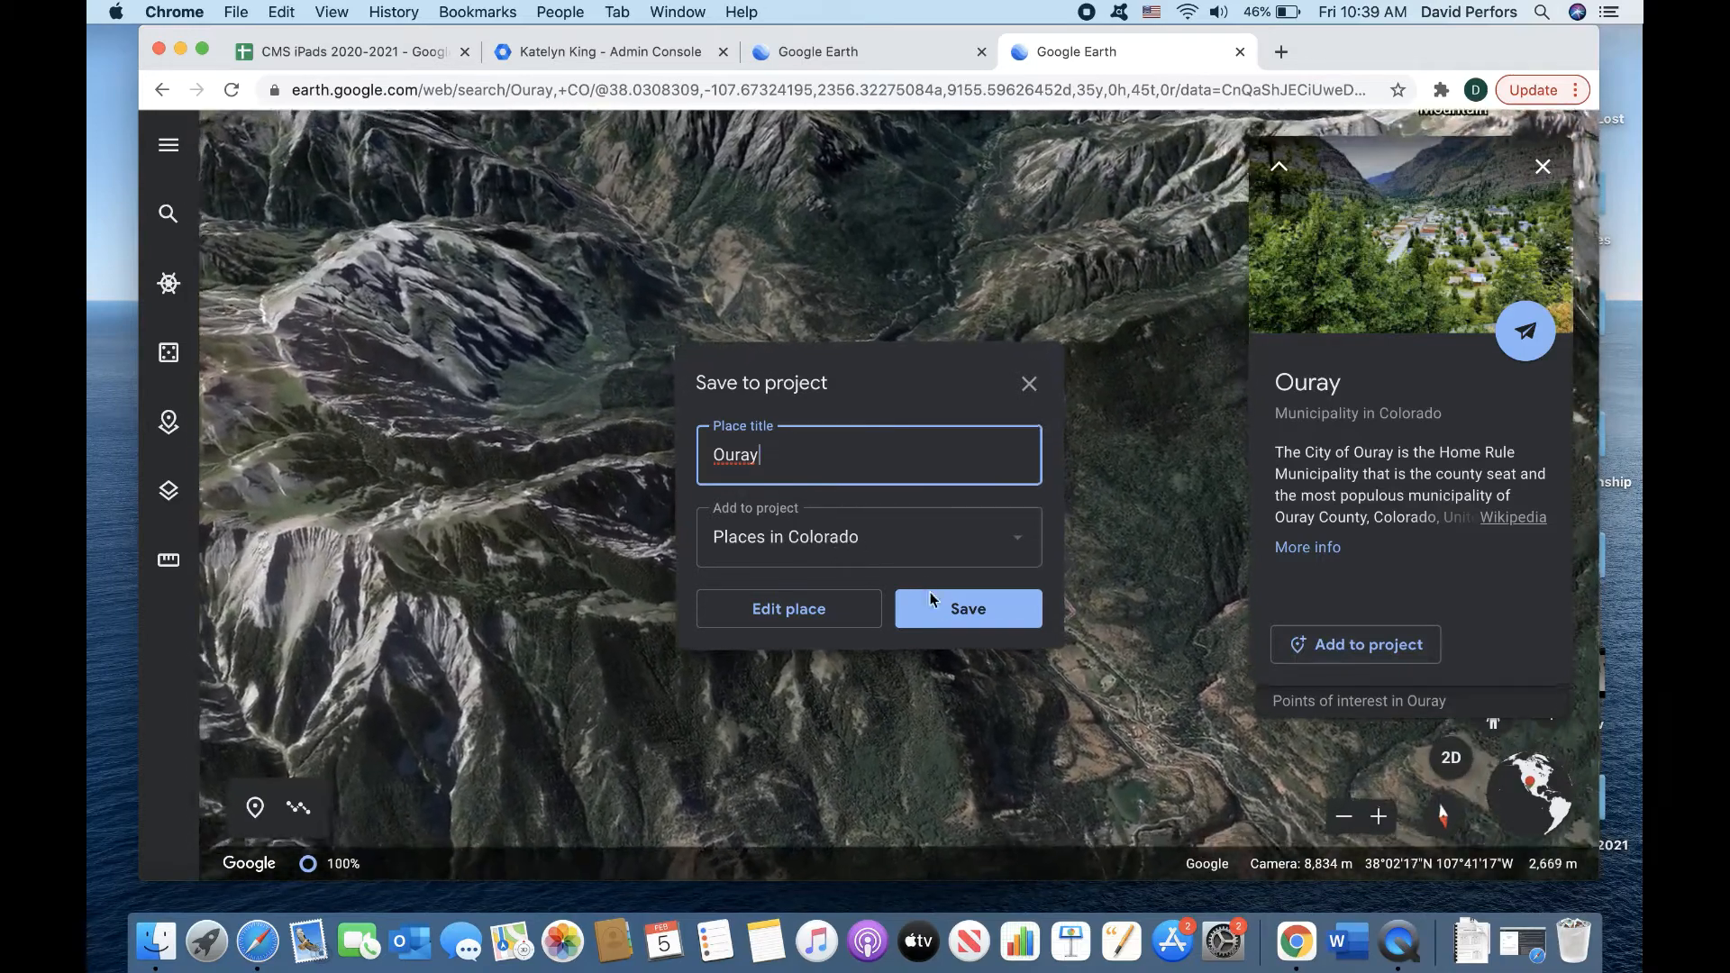
pyautogui.click(933, 599)
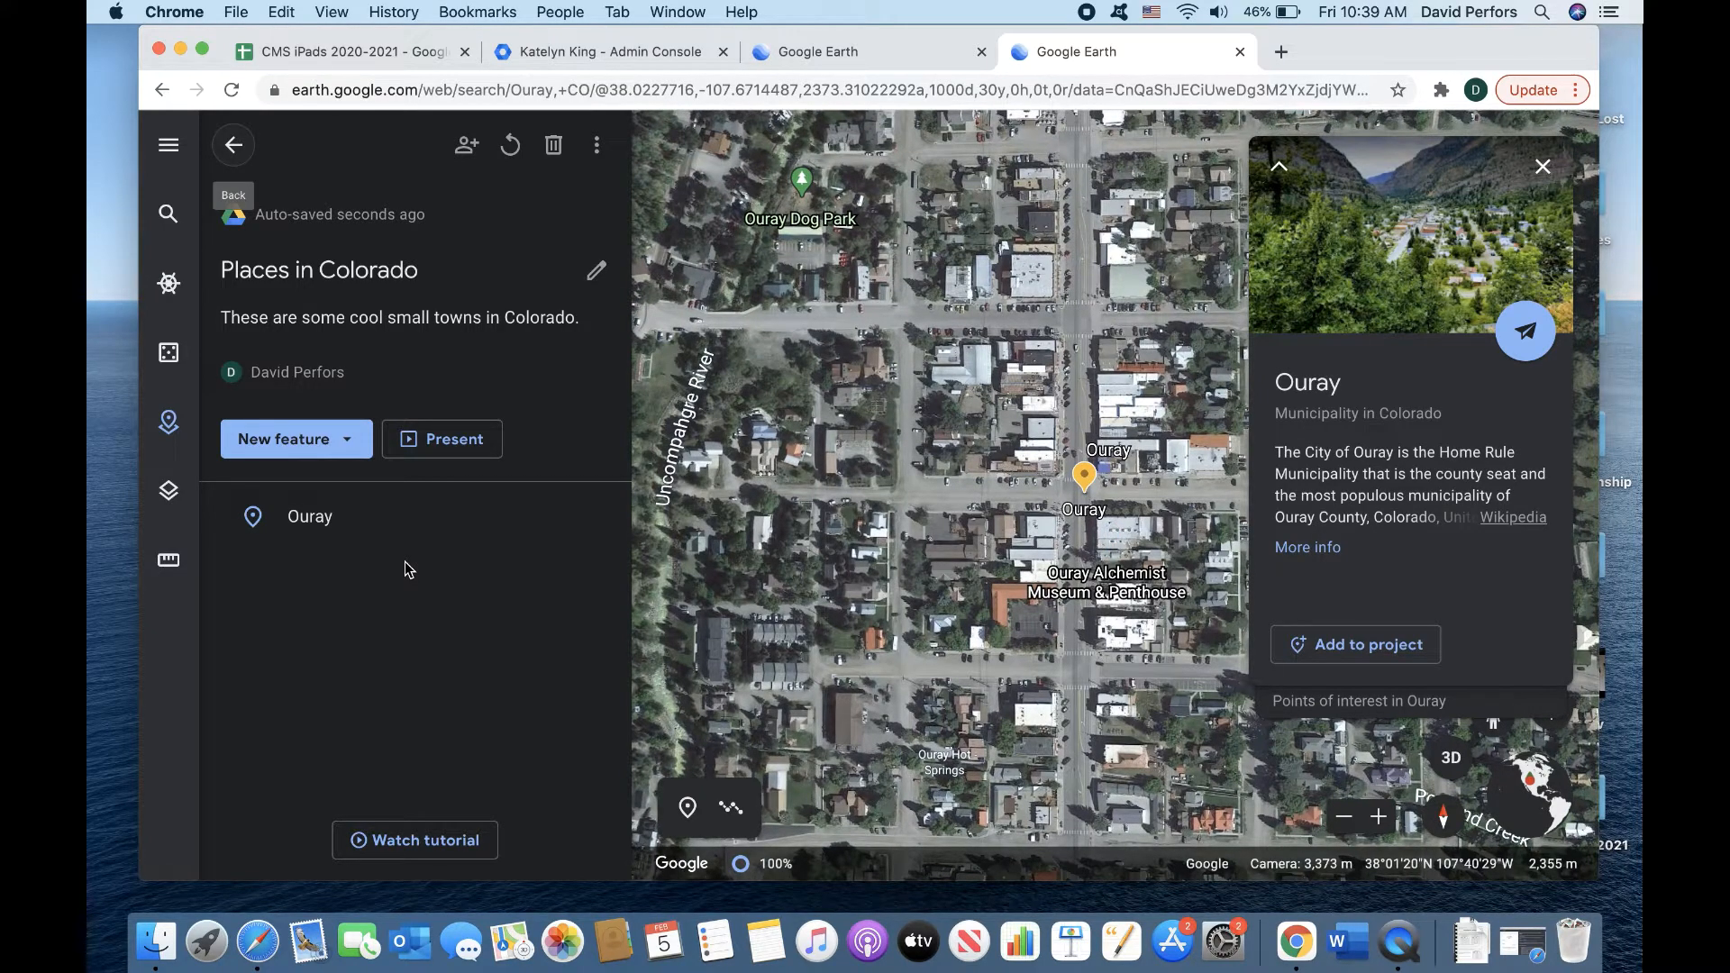
# Search for Telluride, CO as another project place and add it to Places in Colorado
pyautogui.click(343, 440)
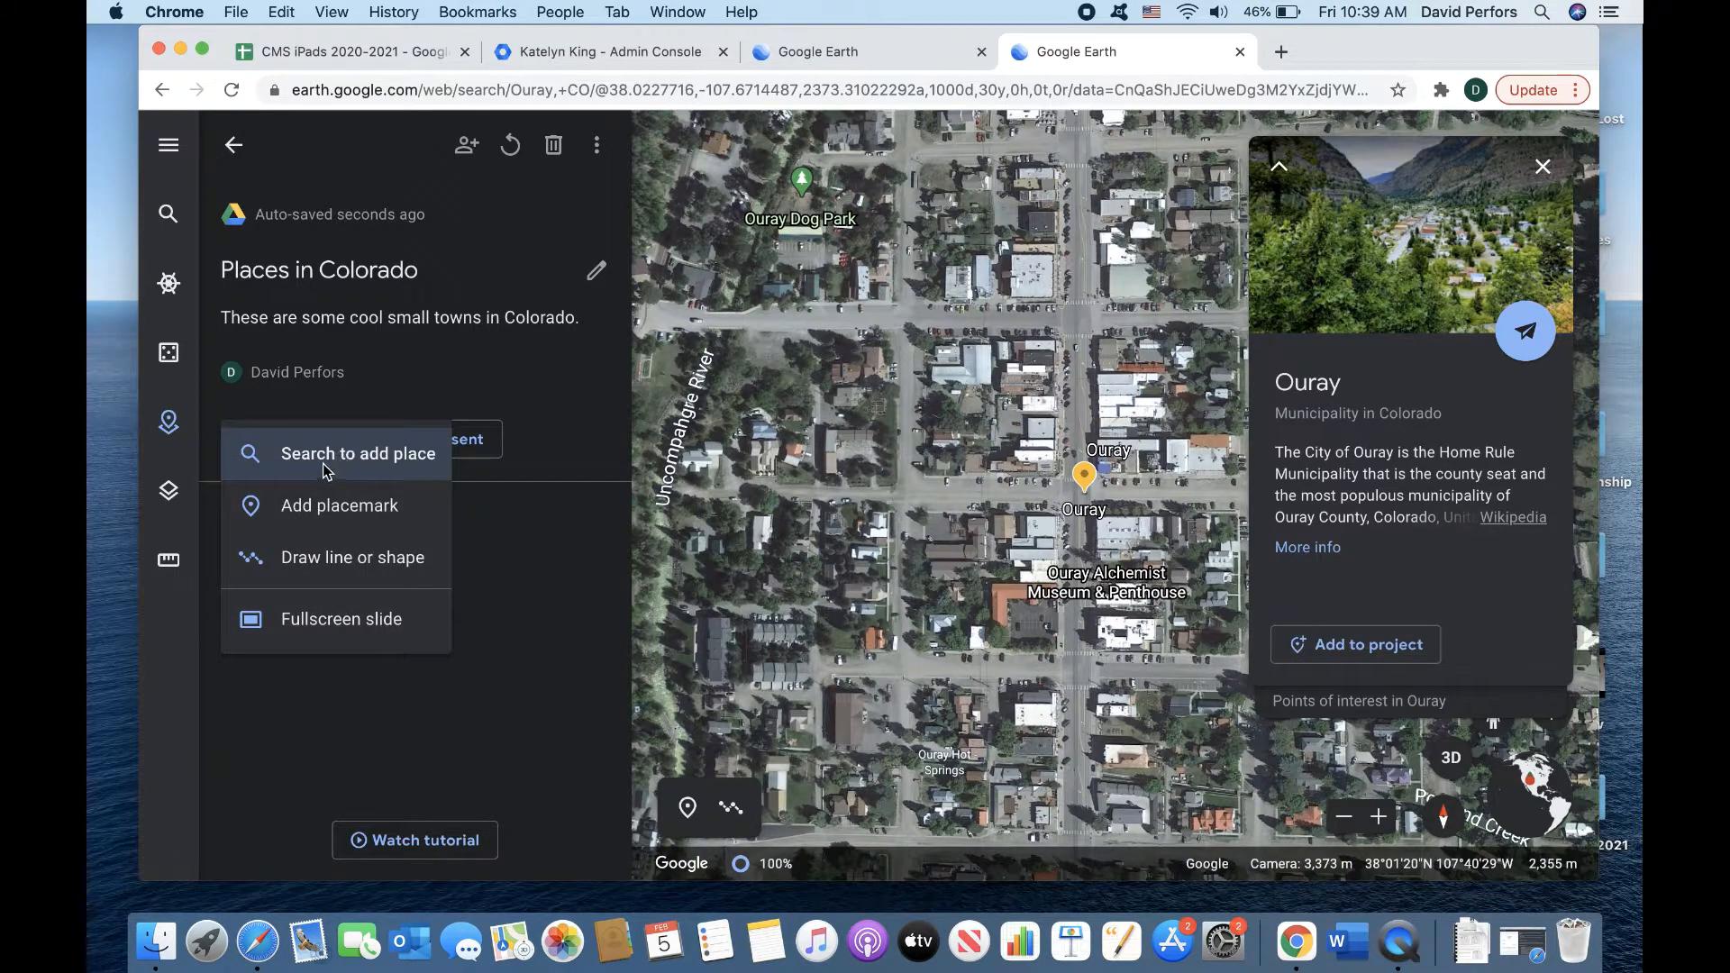
pyautogui.click(325, 455)
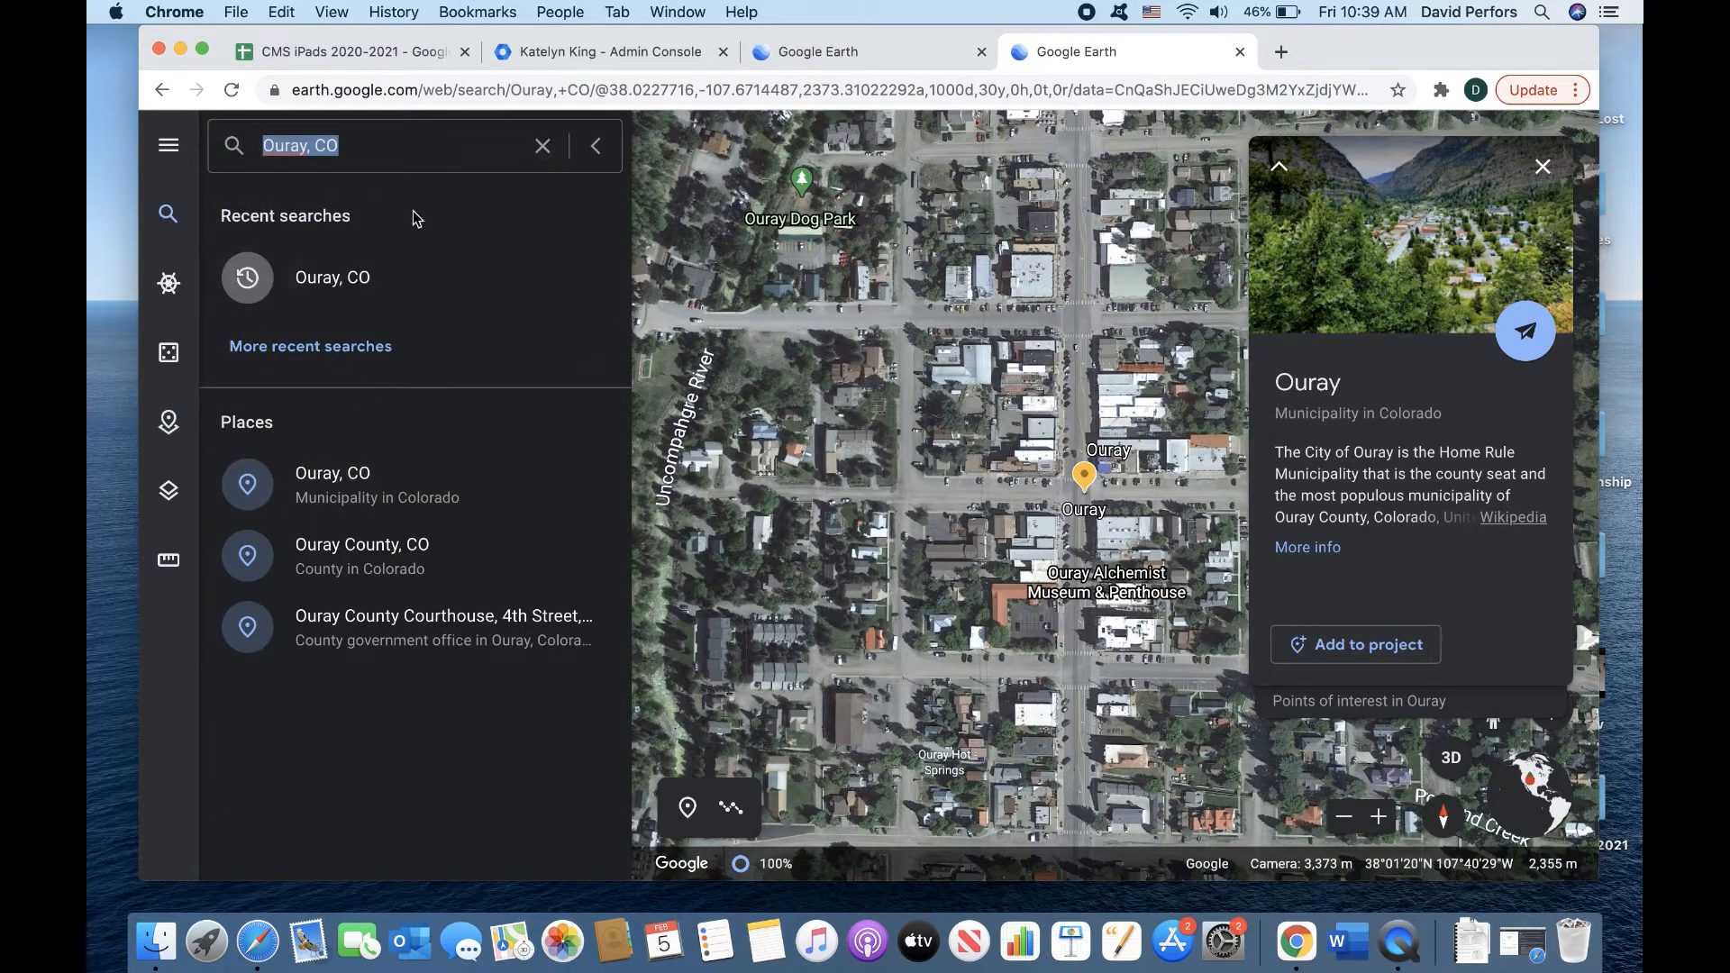
pyautogui.write('Tel')
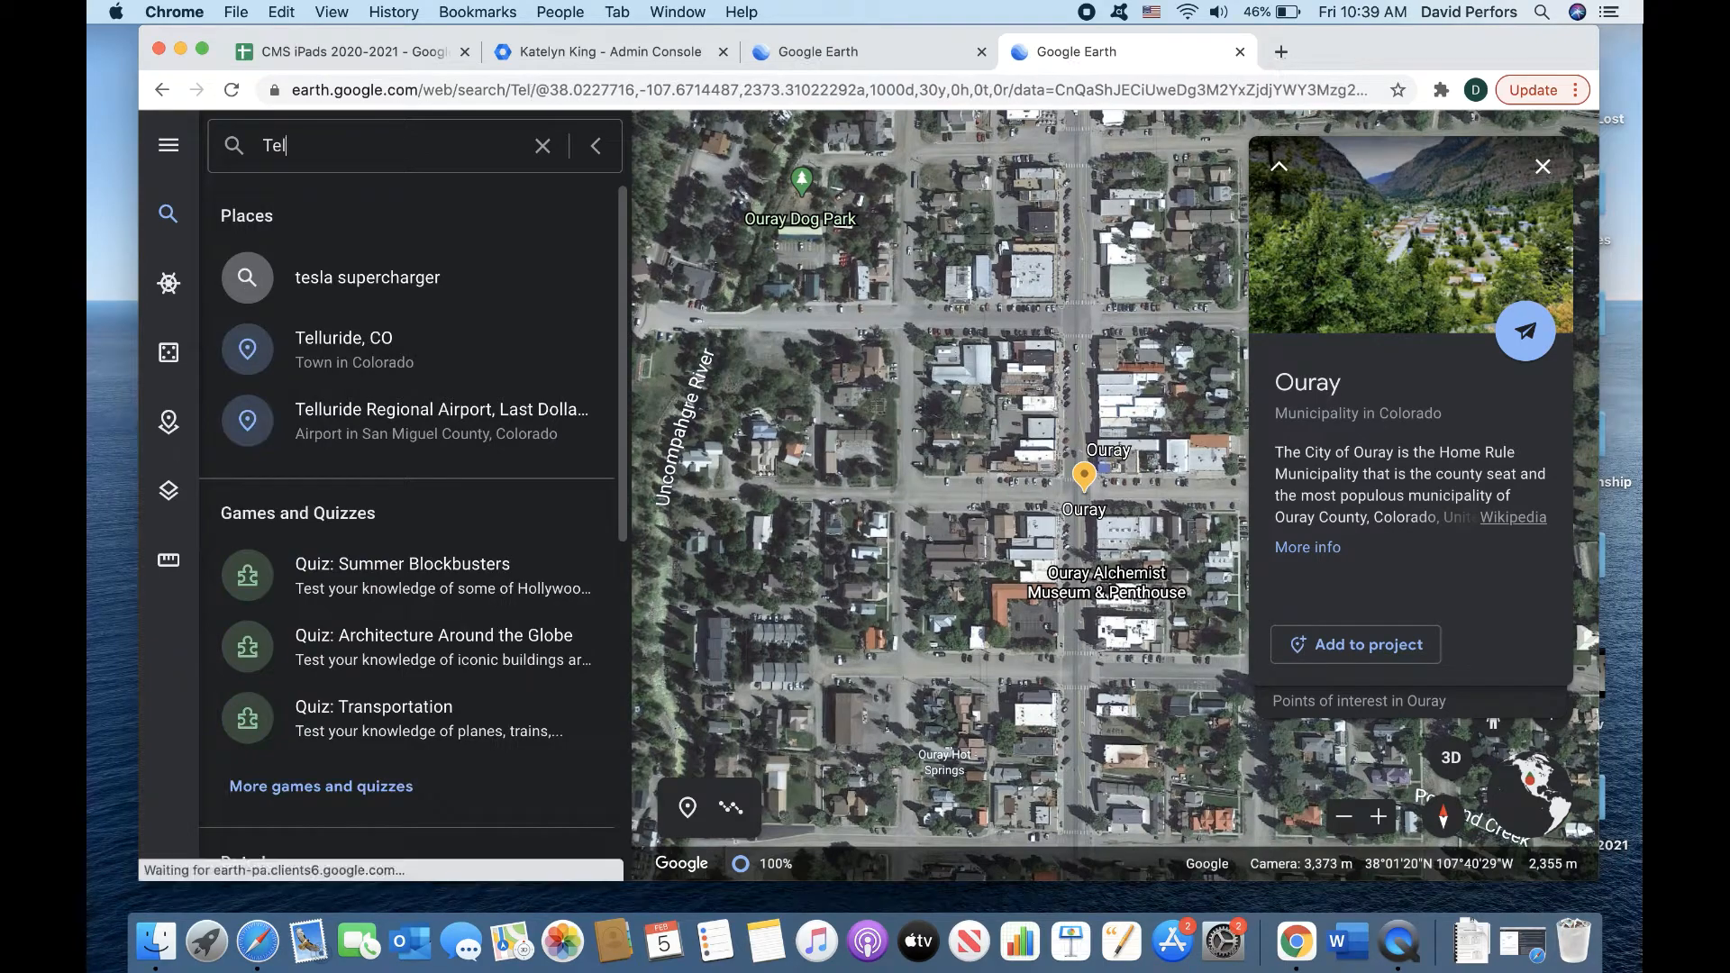
pyautogui.write('luride')
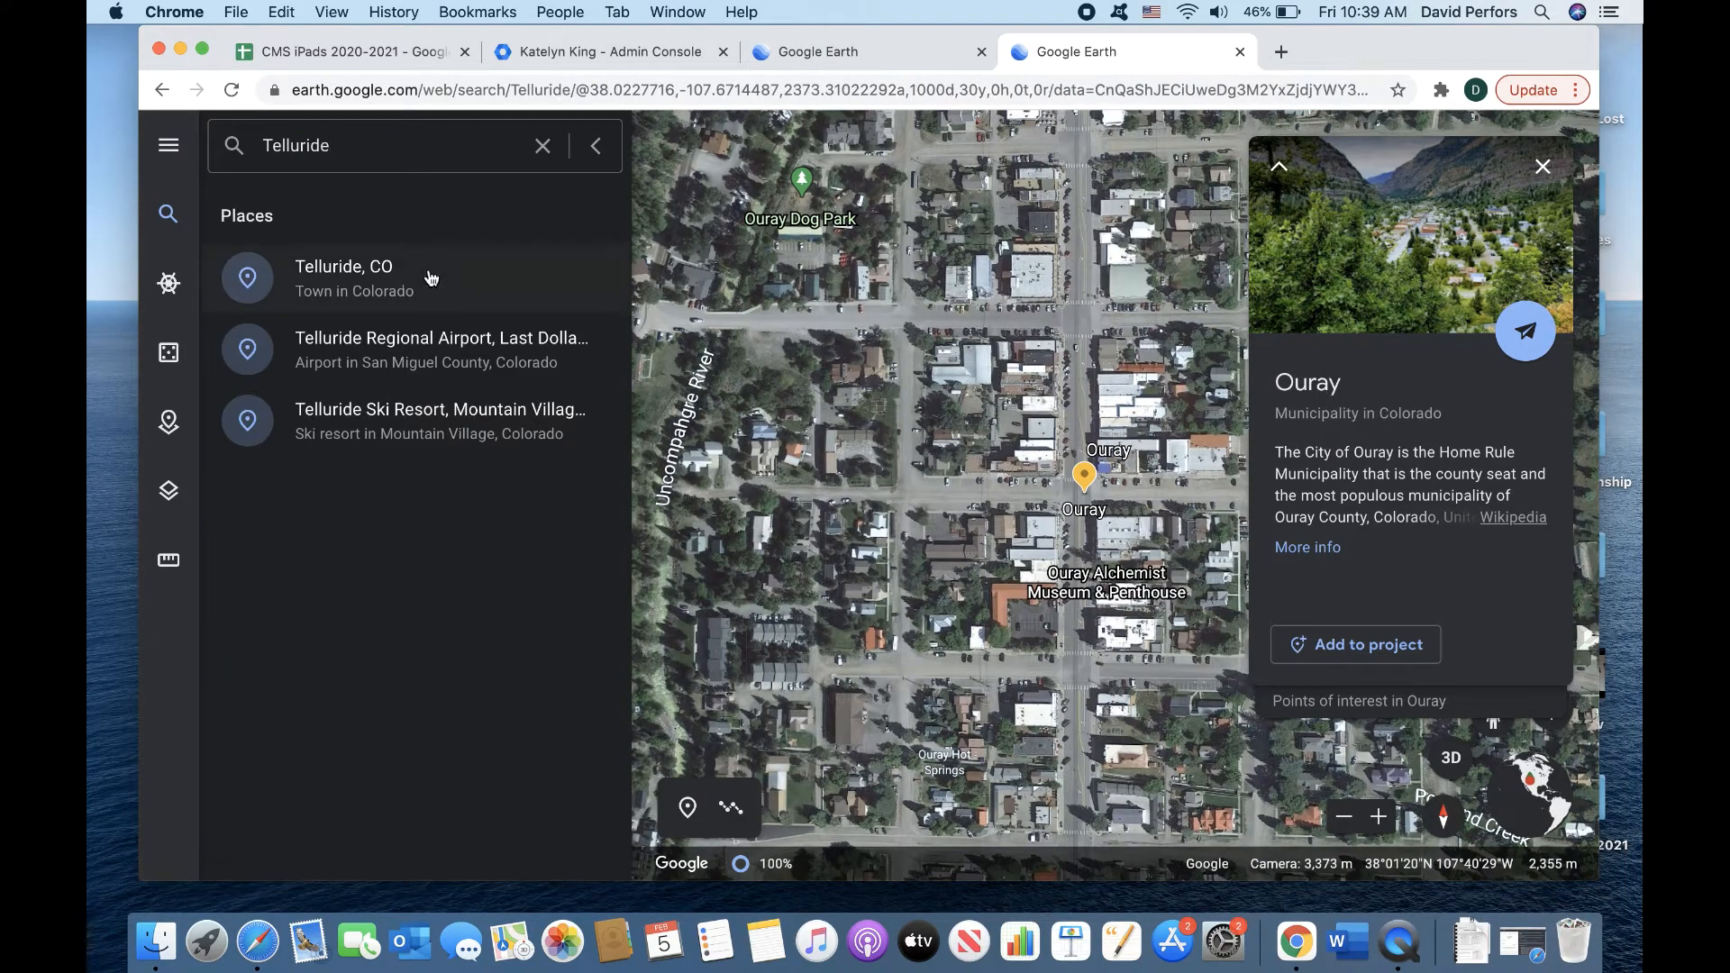
pyautogui.click(380, 281)
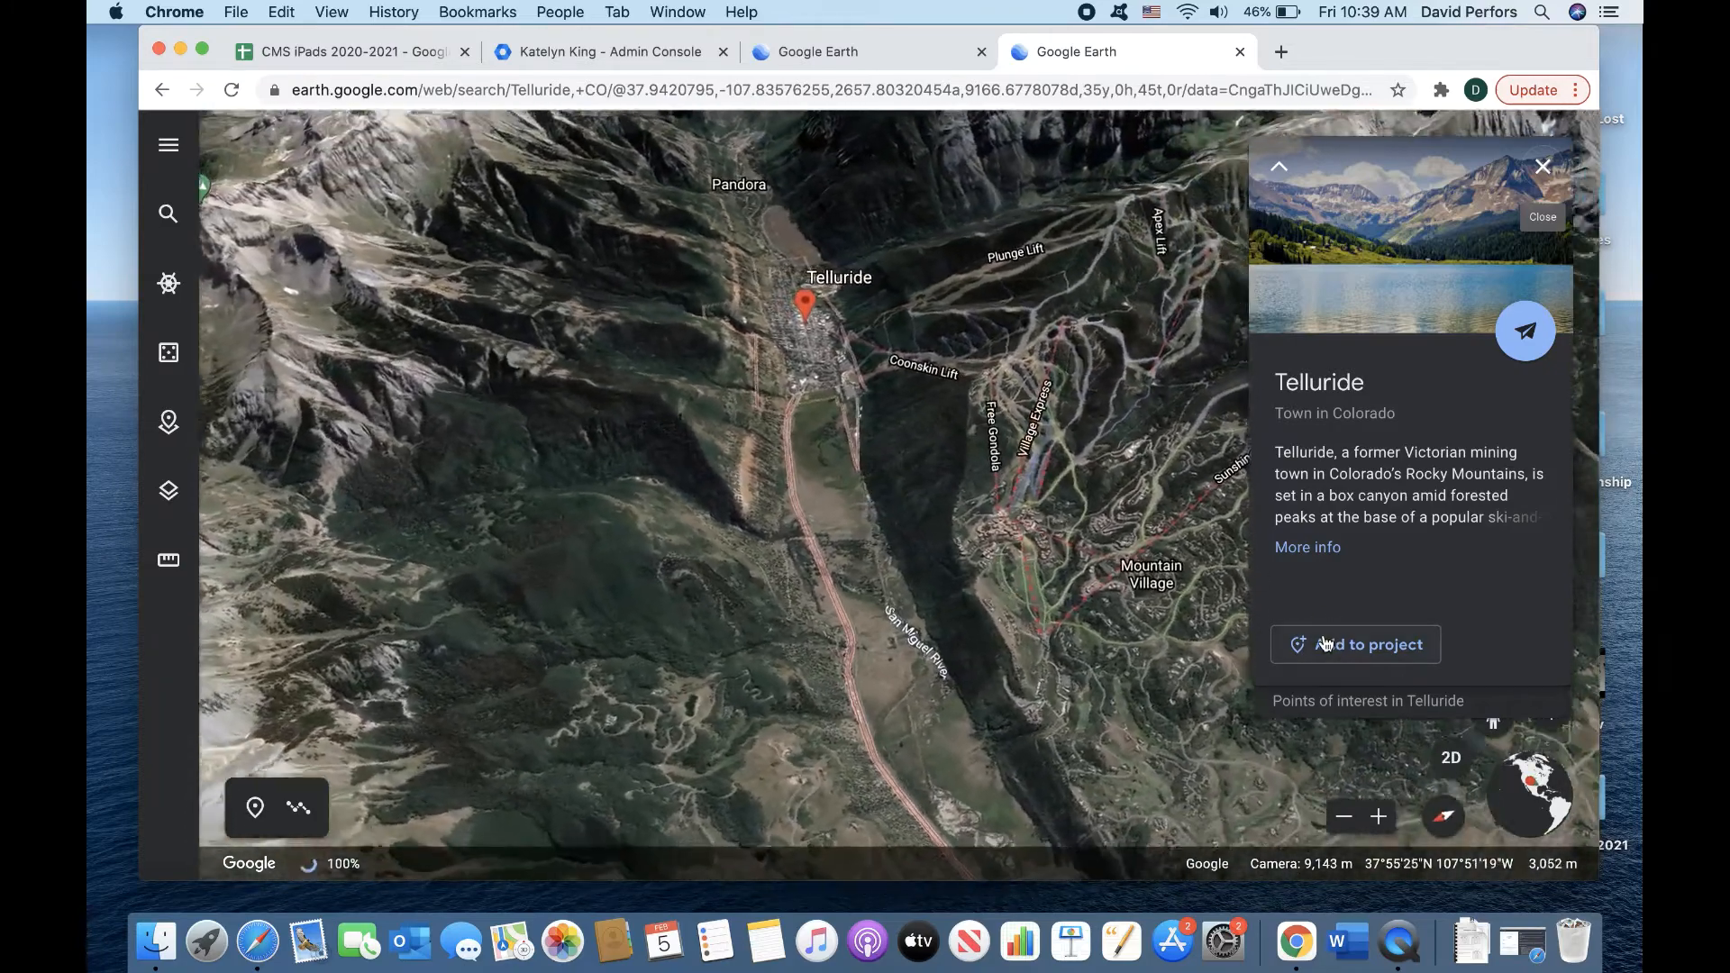
pyautogui.click(1324, 642)
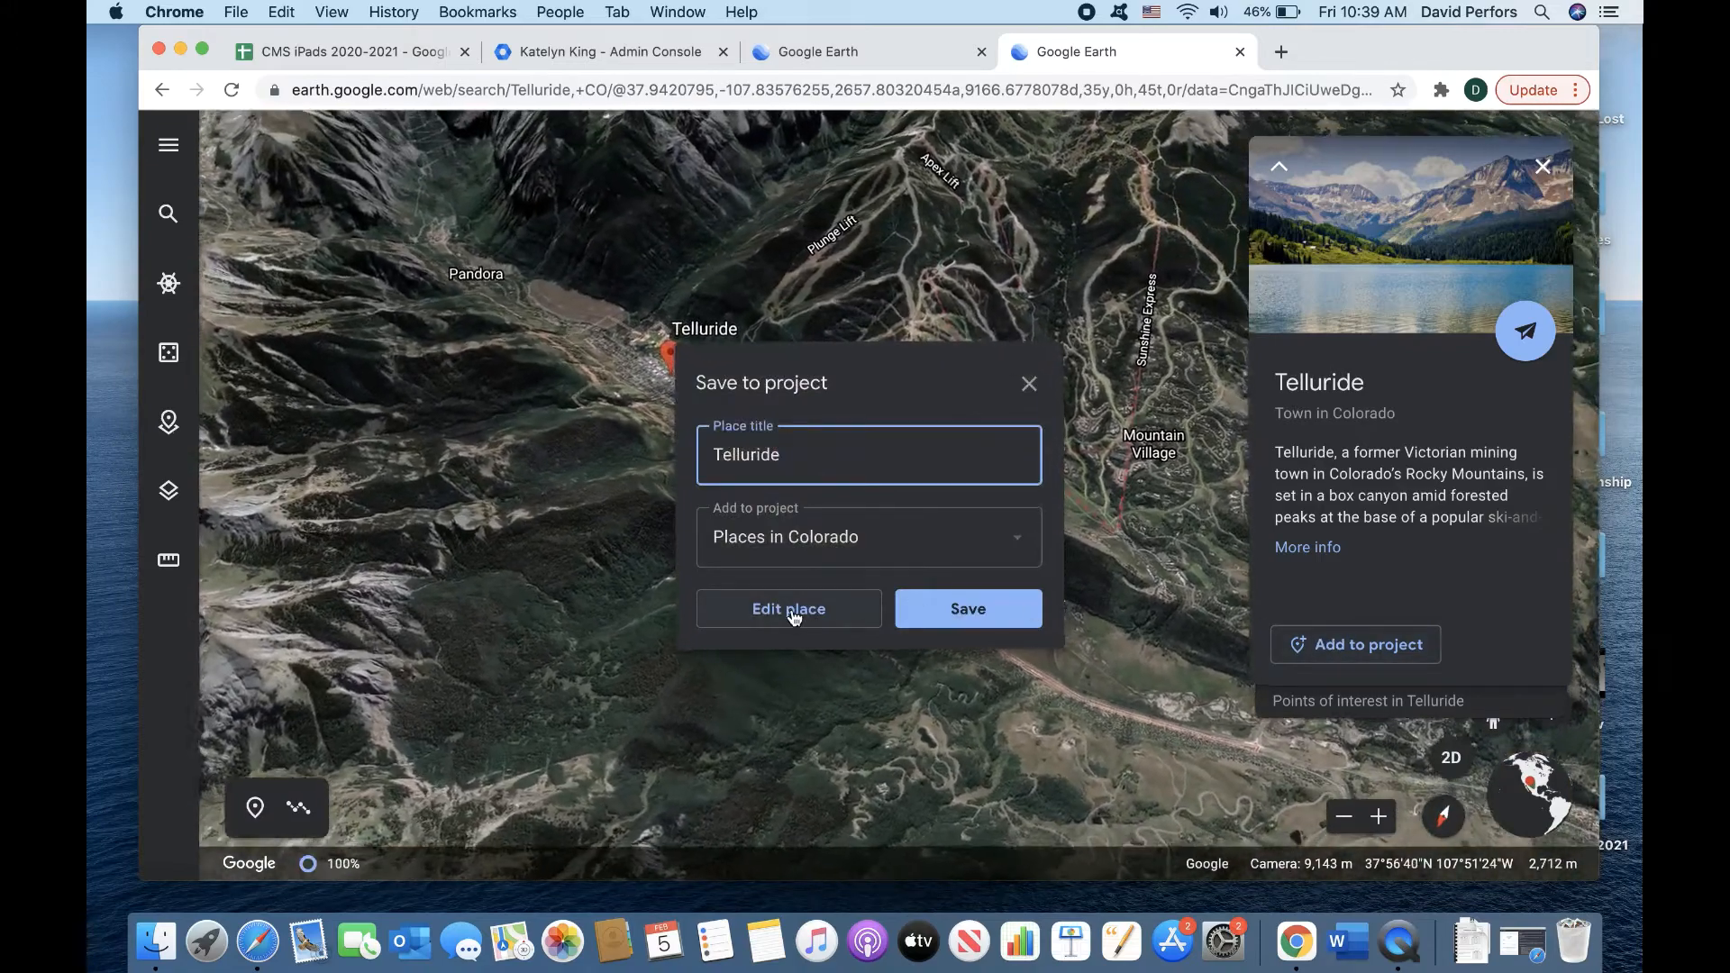
# Edit the Telluride place, replacing the Google-provided information with the description "Telluride has a gondola."
pyautogui.click(792, 613)
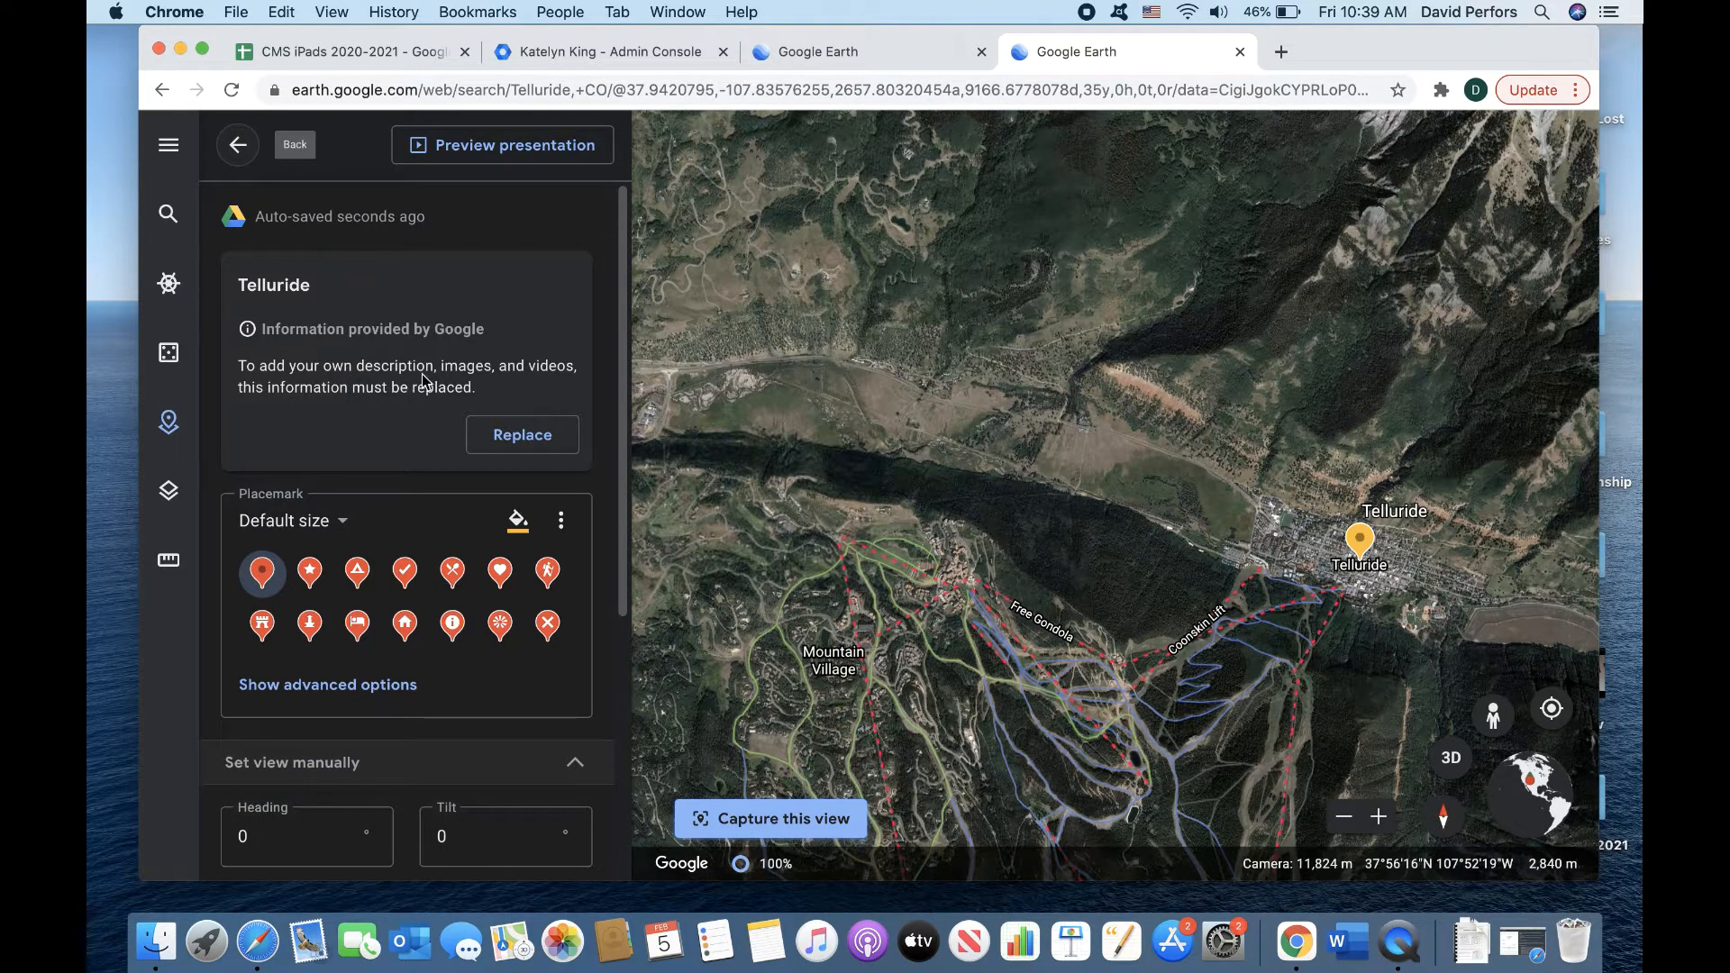
pyautogui.click(511, 436)
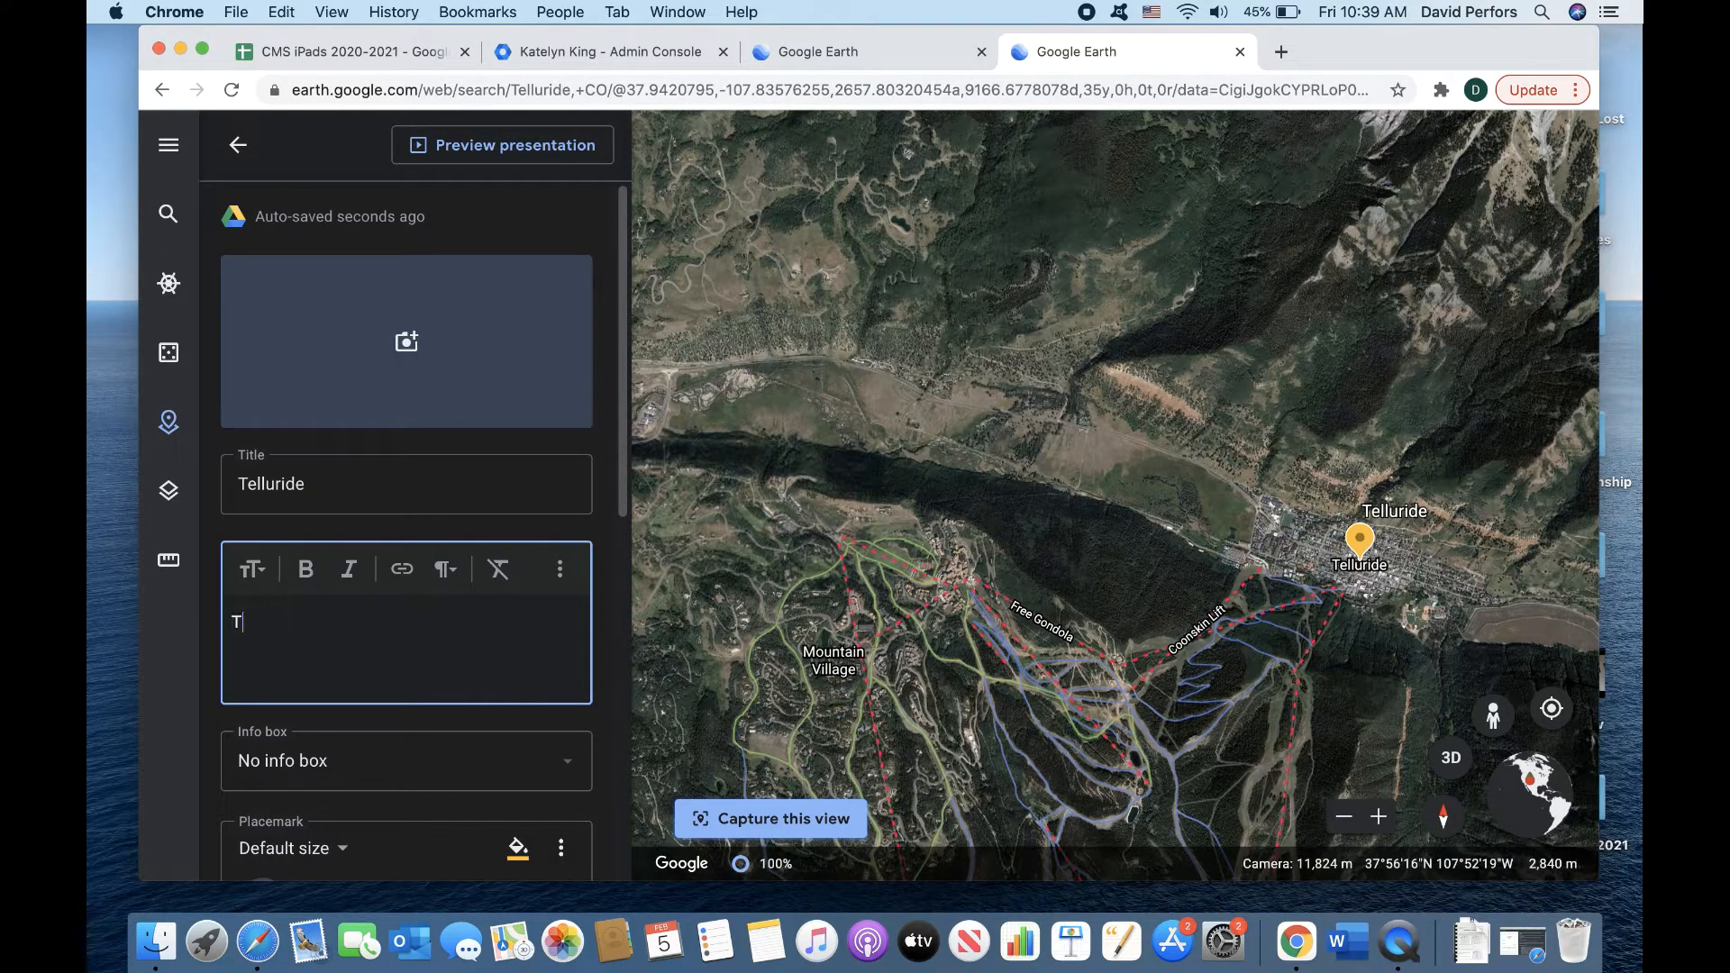
pyautogui.write('Telluride has a gondola.')
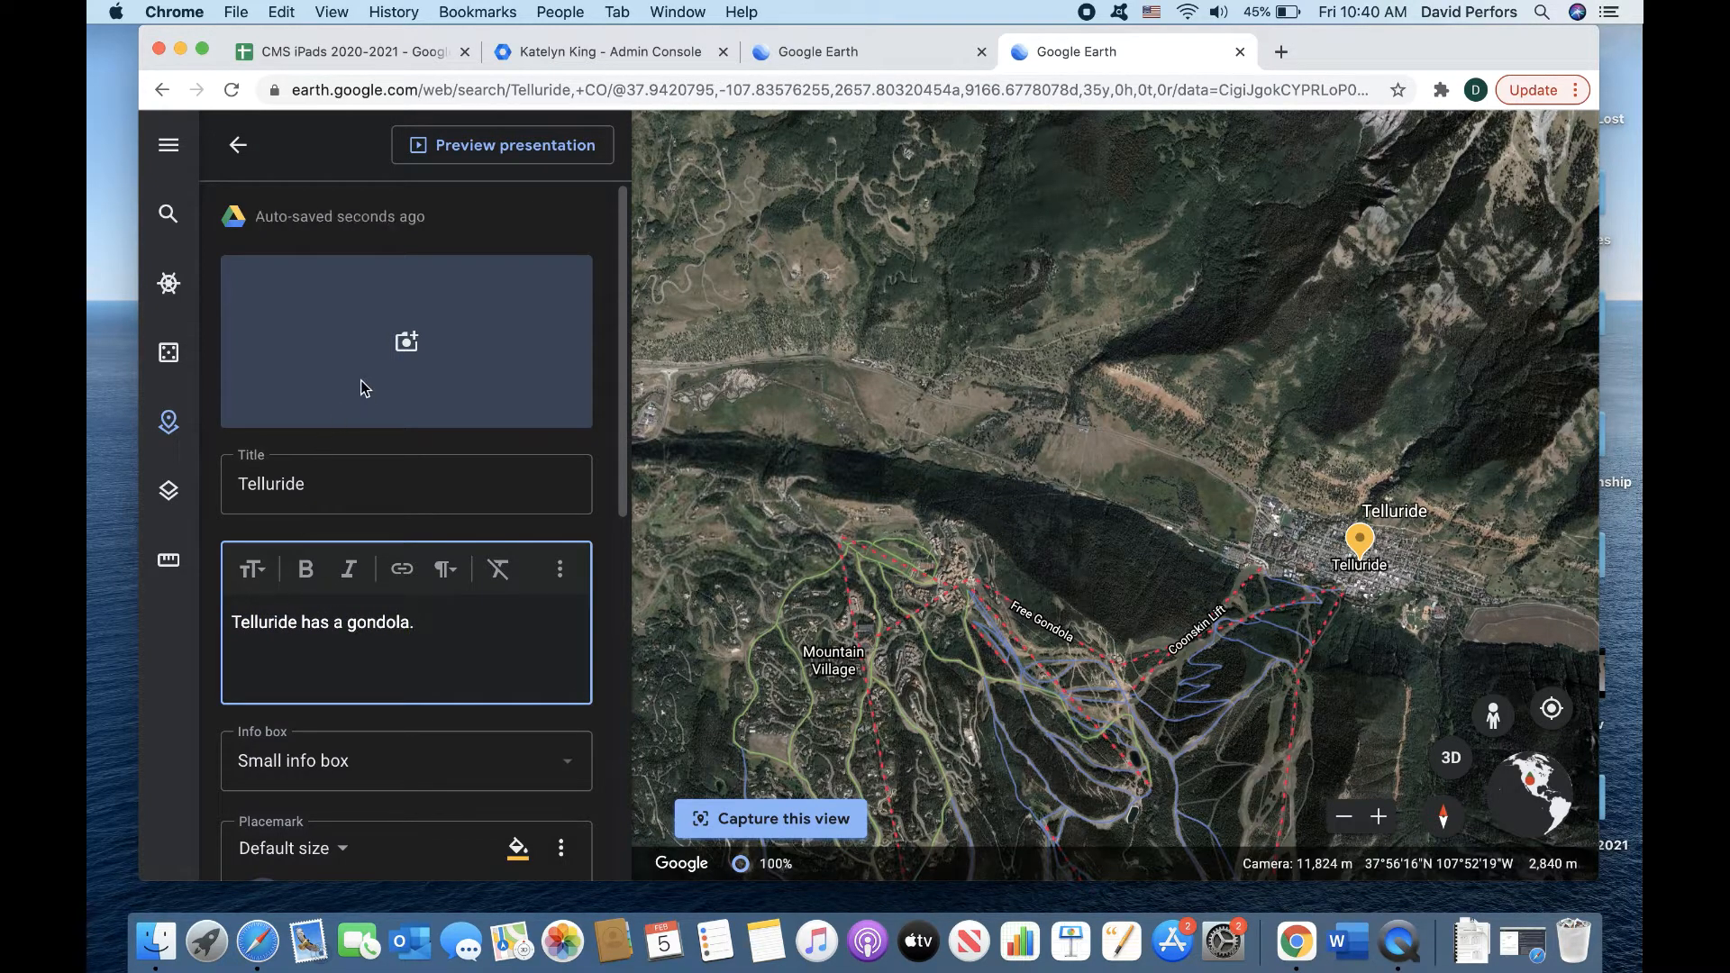
# Add a photo to the Telluride place by searching Google Images for "telluride" and selecting the first result
pyautogui.click(408, 345)
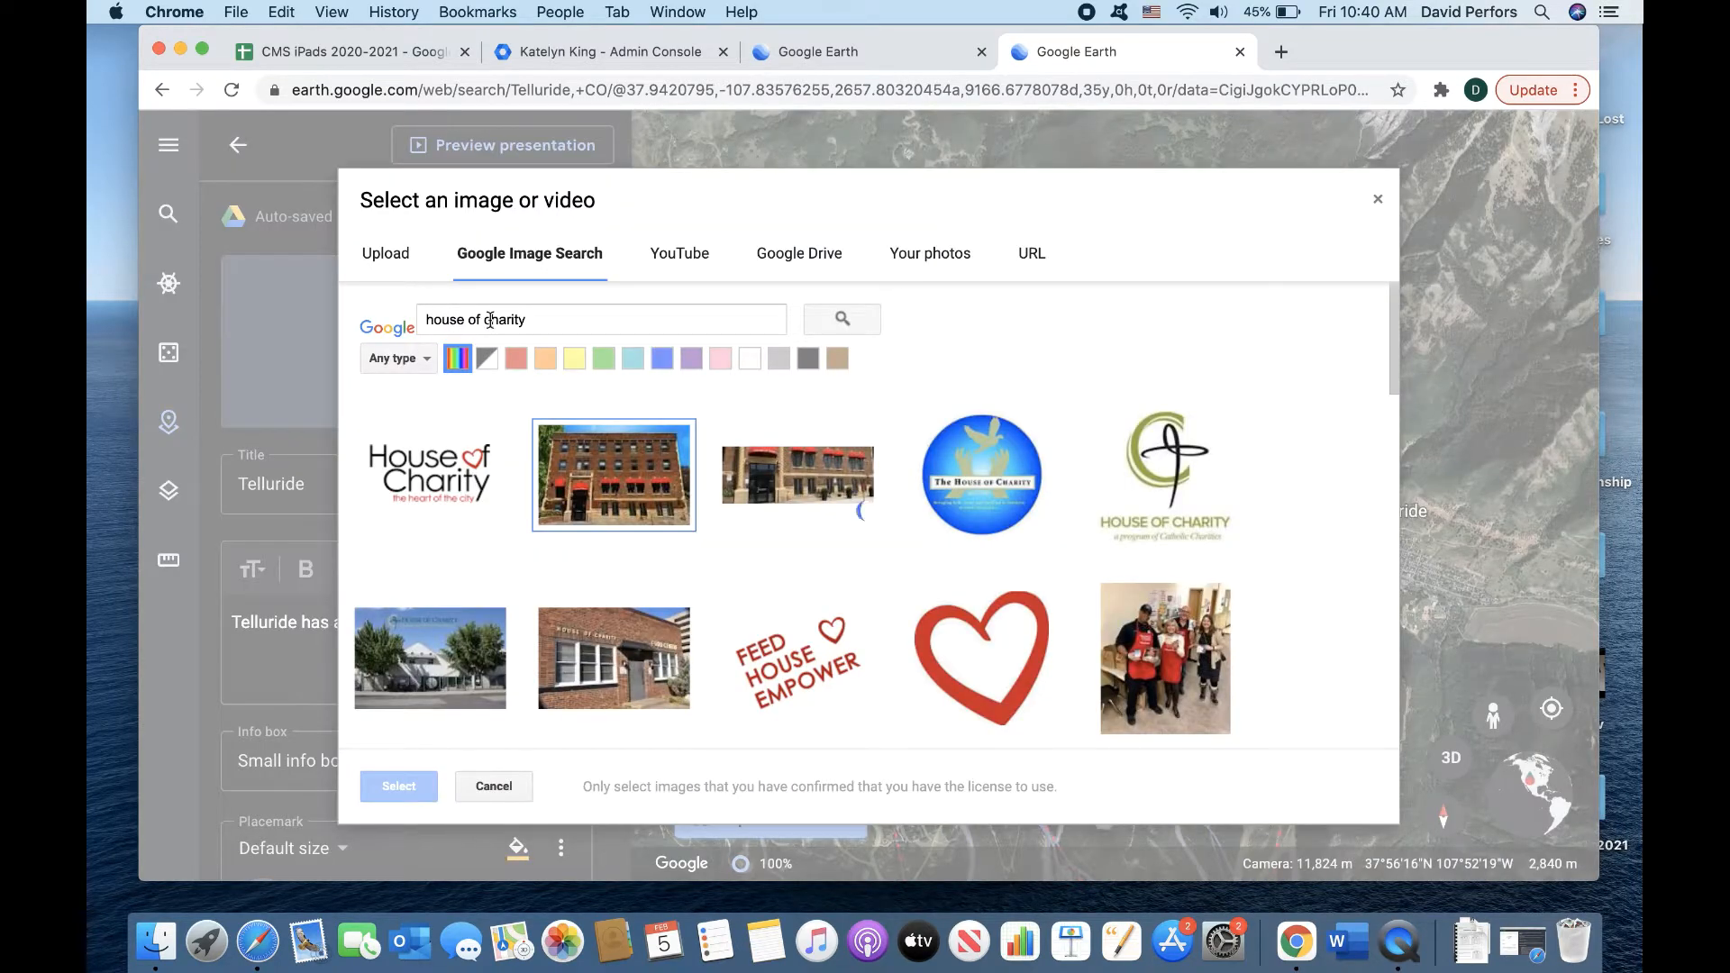
pyautogui.moveTo(539, 320); pyautogui.dragTo(410, 326)
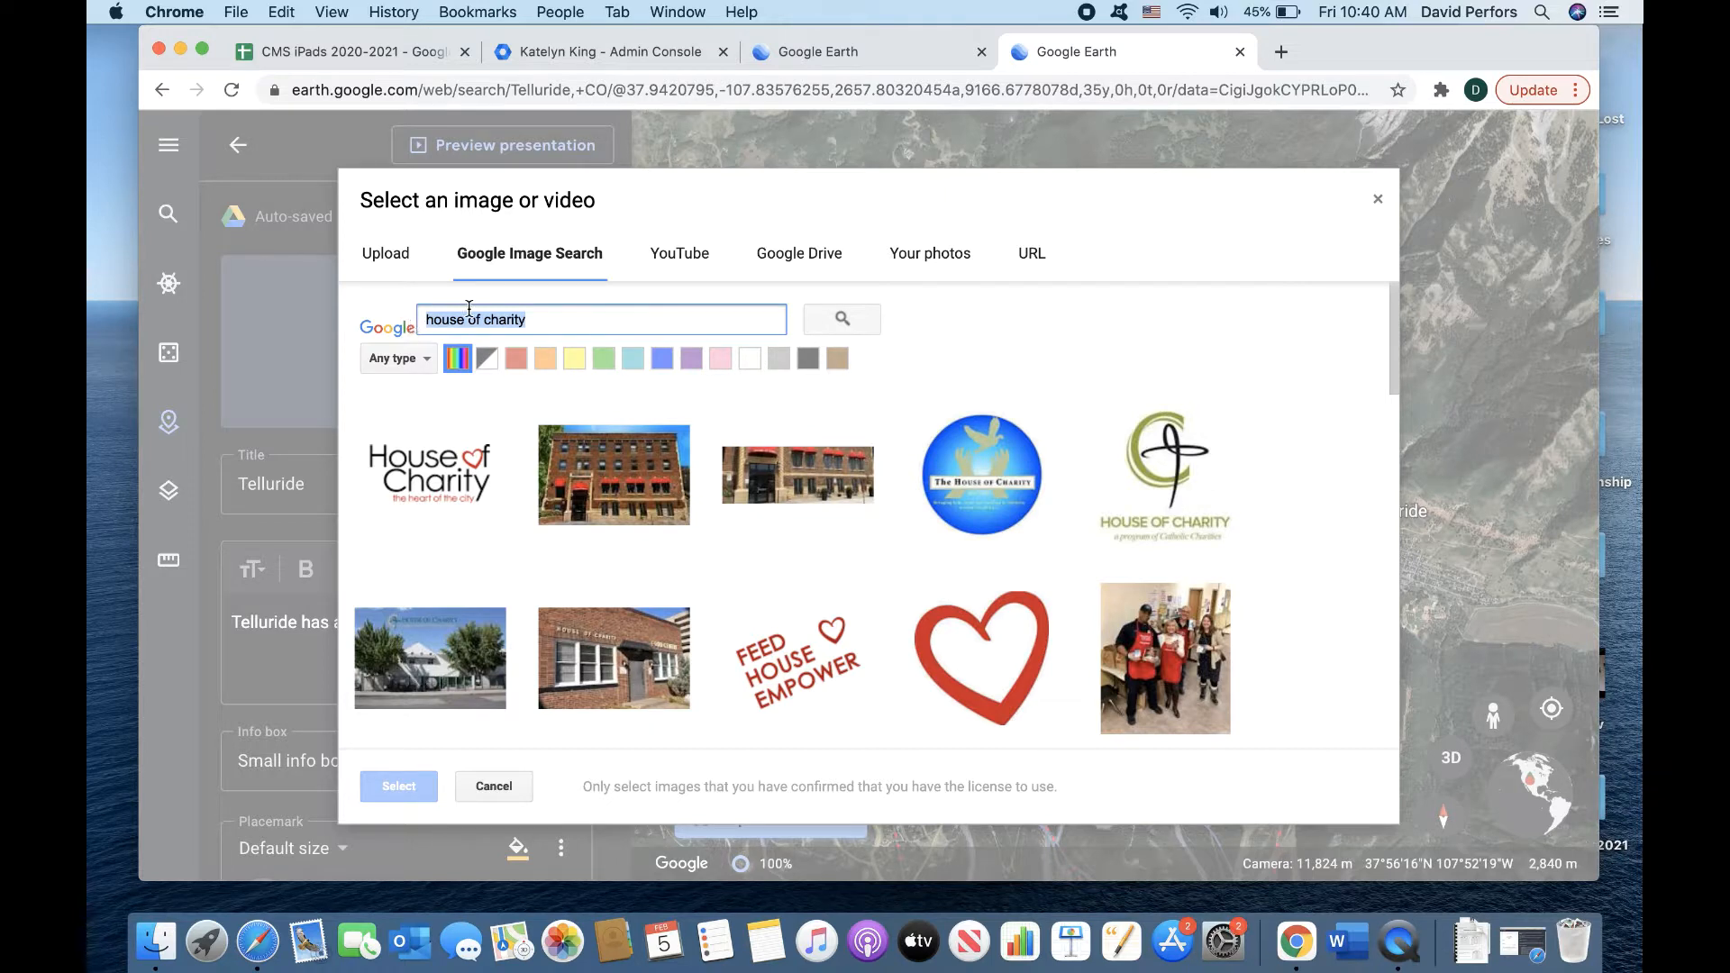
pyautogui.write('telluride')
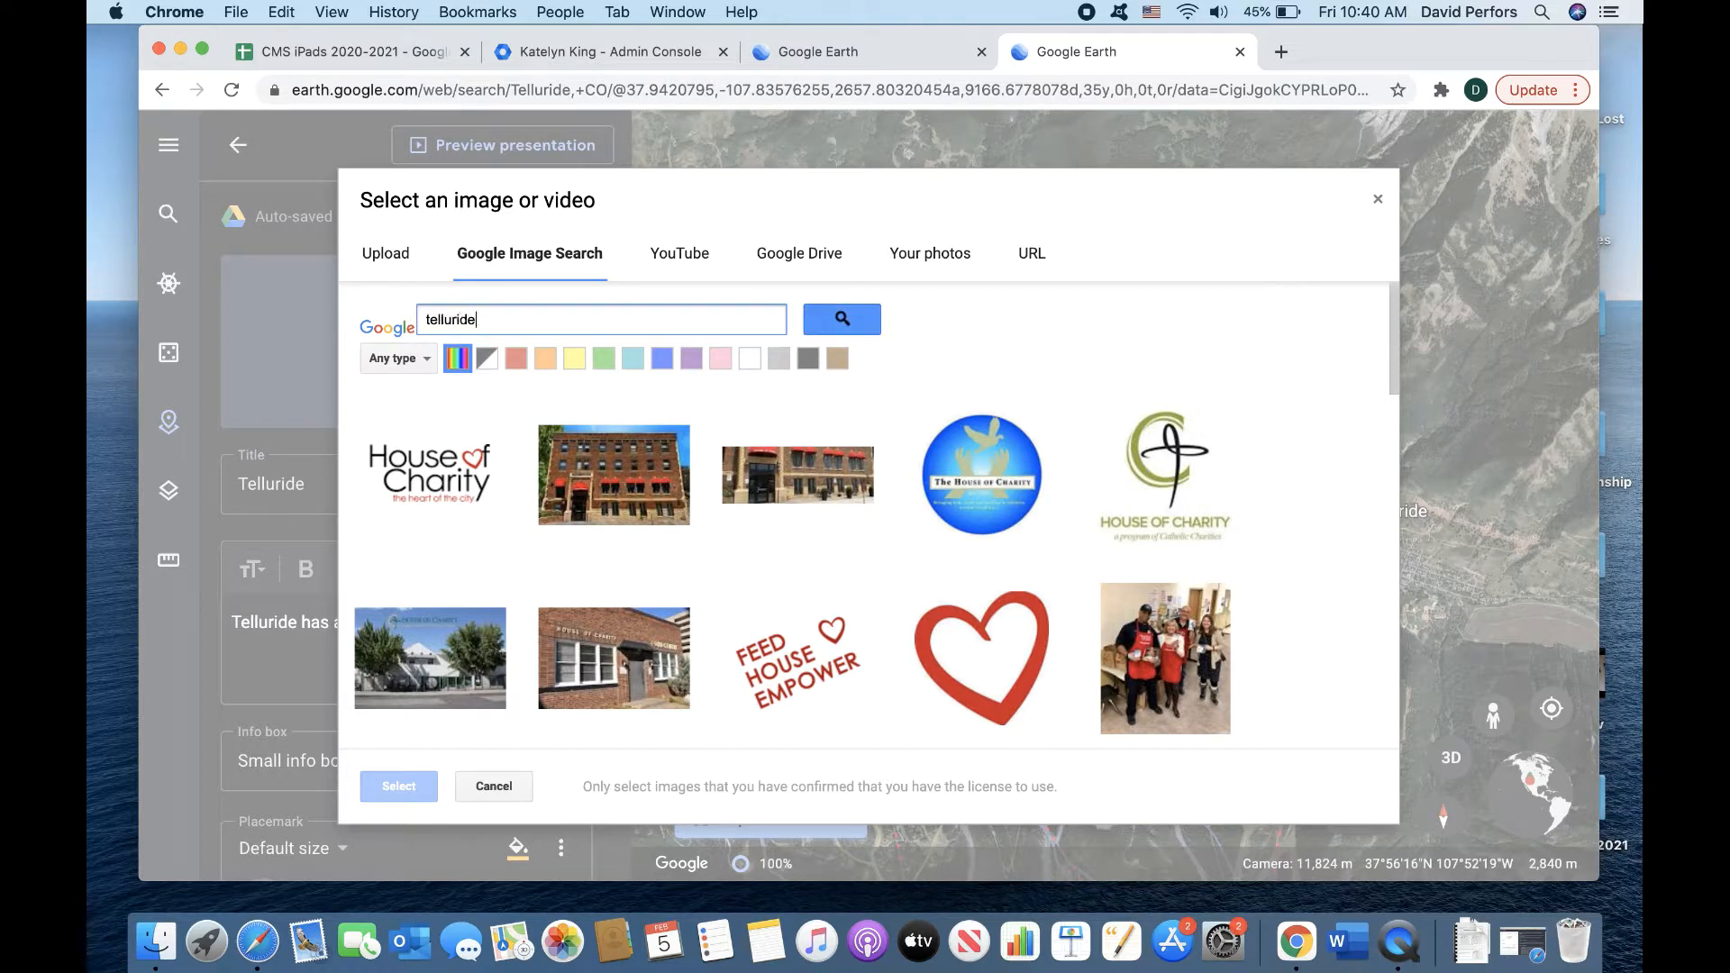
pyautogui.press('Return')
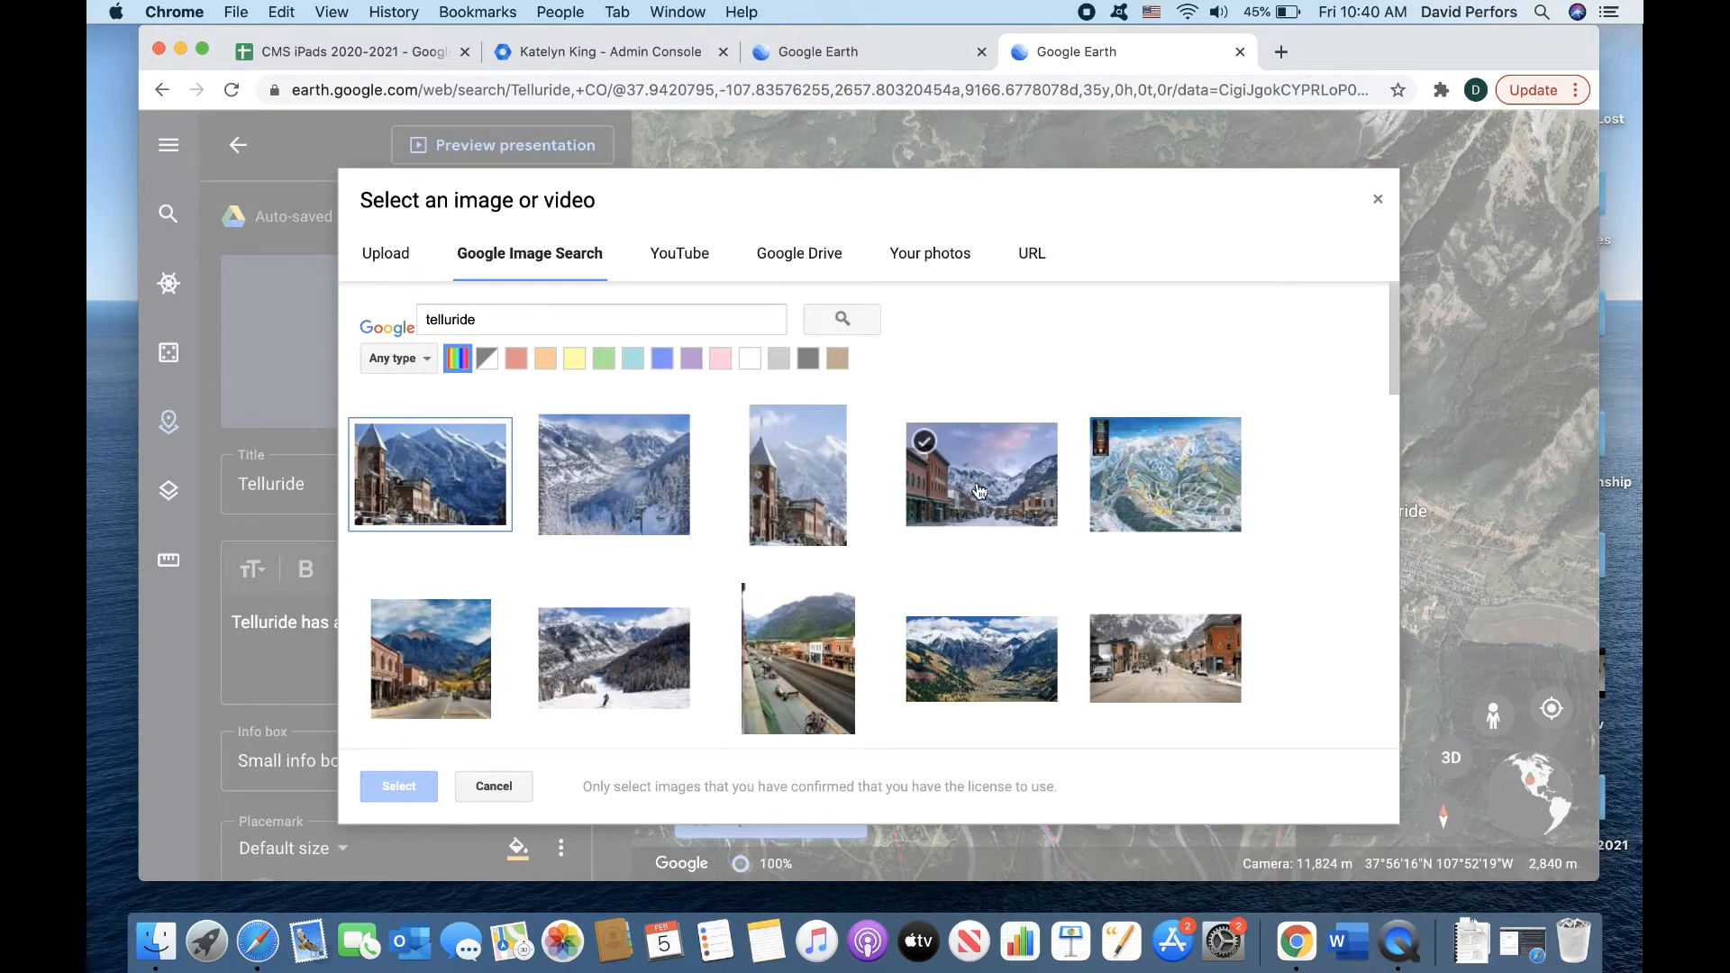
pyautogui.click(453, 491)
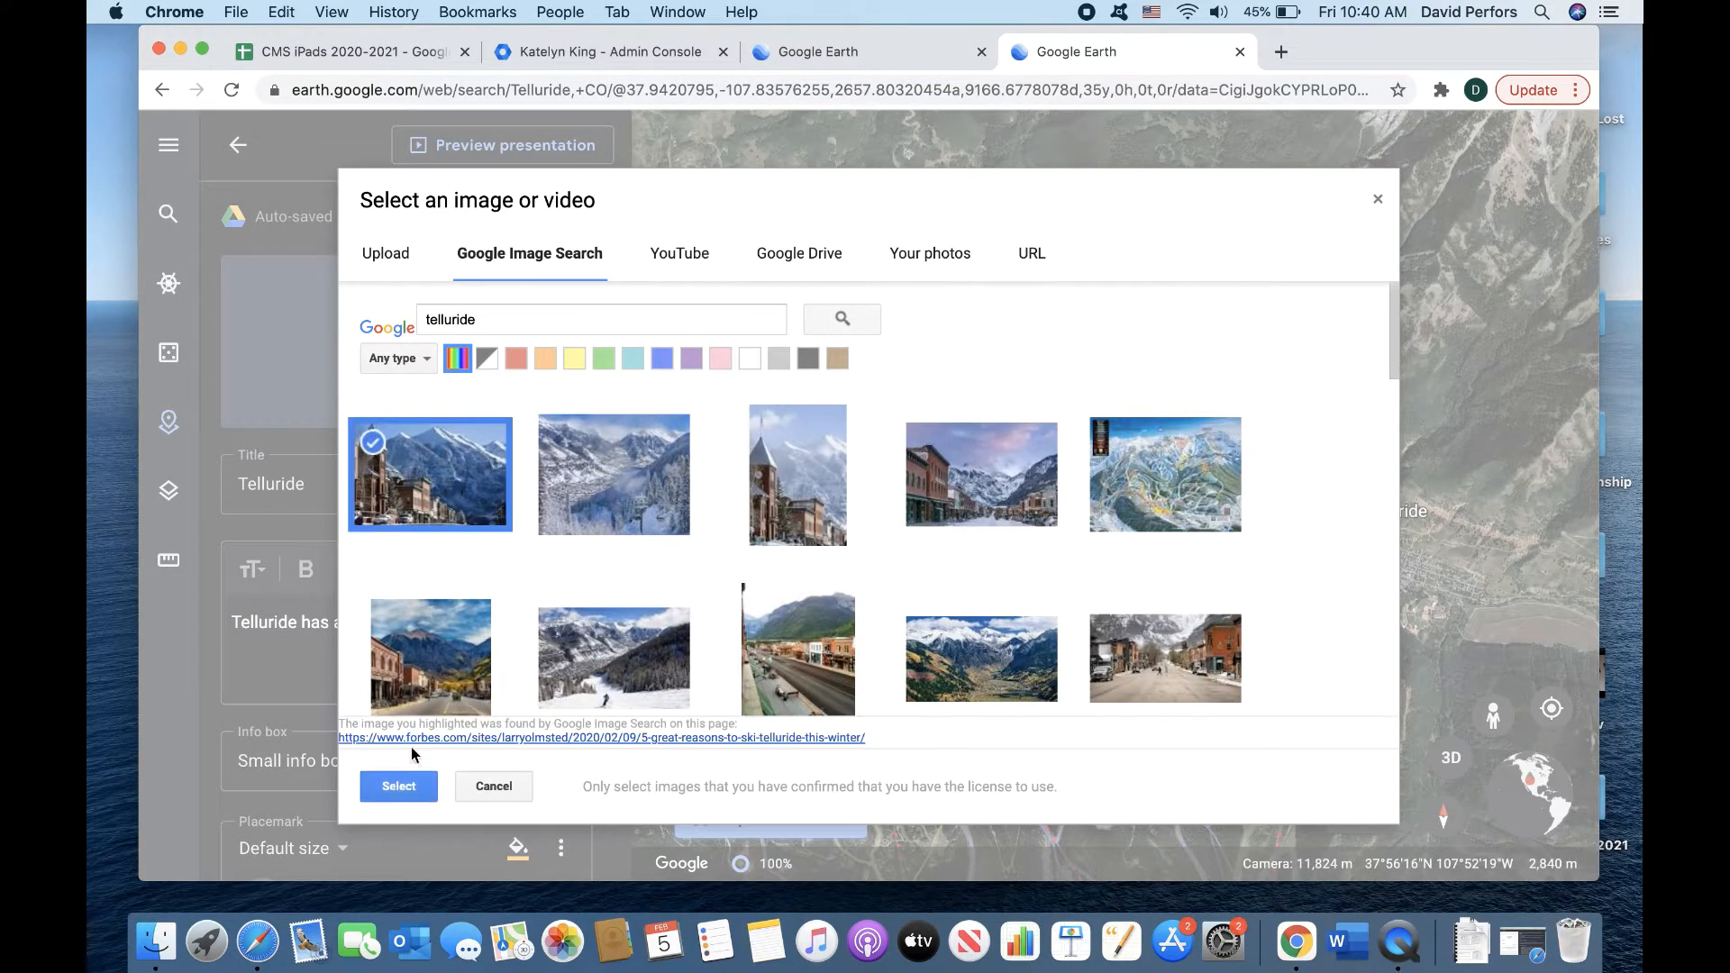
pyautogui.click(399, 786)
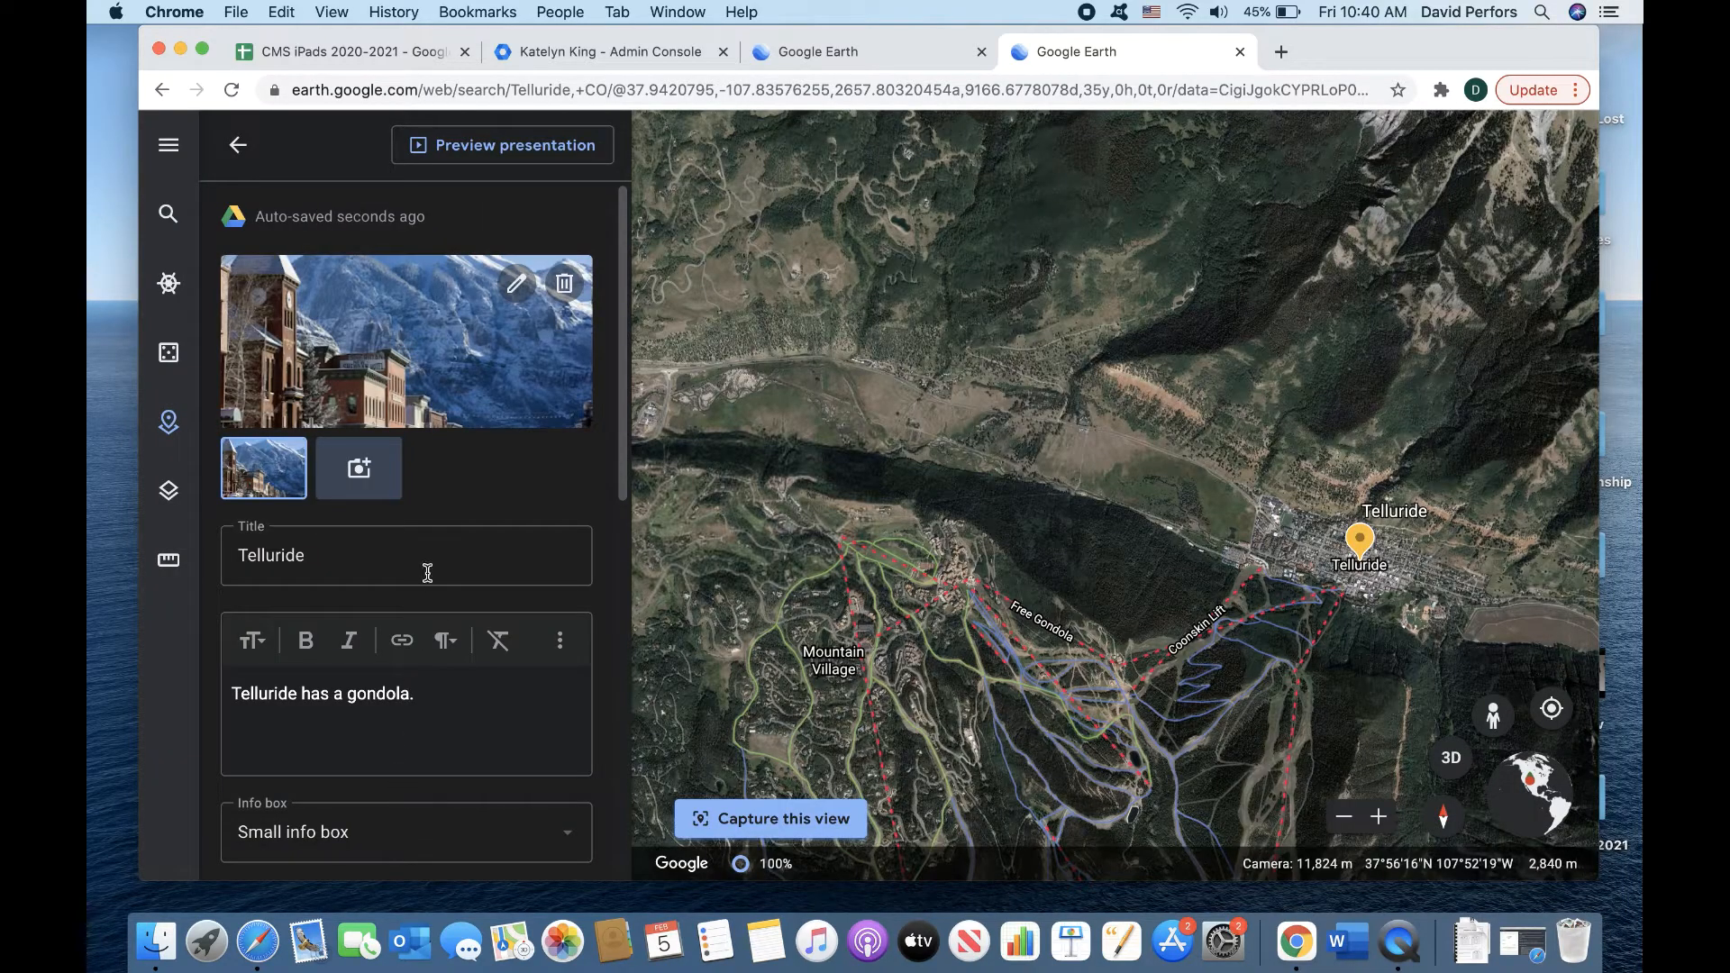
# Check which info box sizes are offered for the Telluride place, leaving the current choice
pyautogui.scroll(-3, 427, 573)
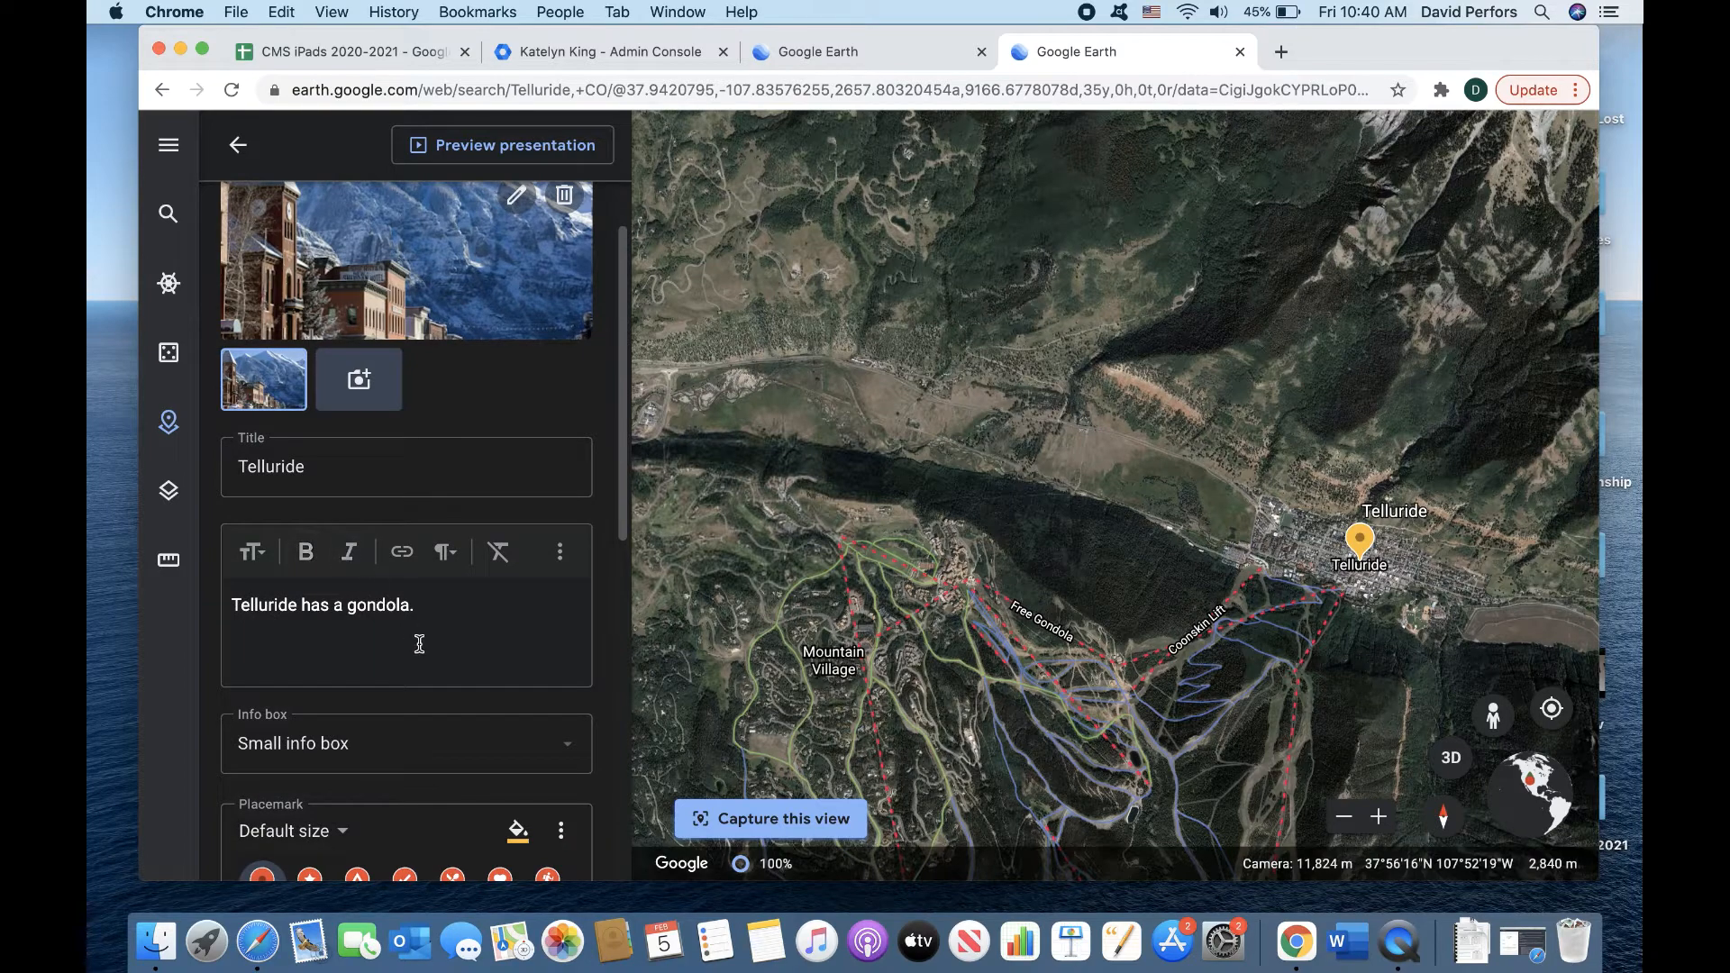
pyautogui.scroll(-4, 419, 643)
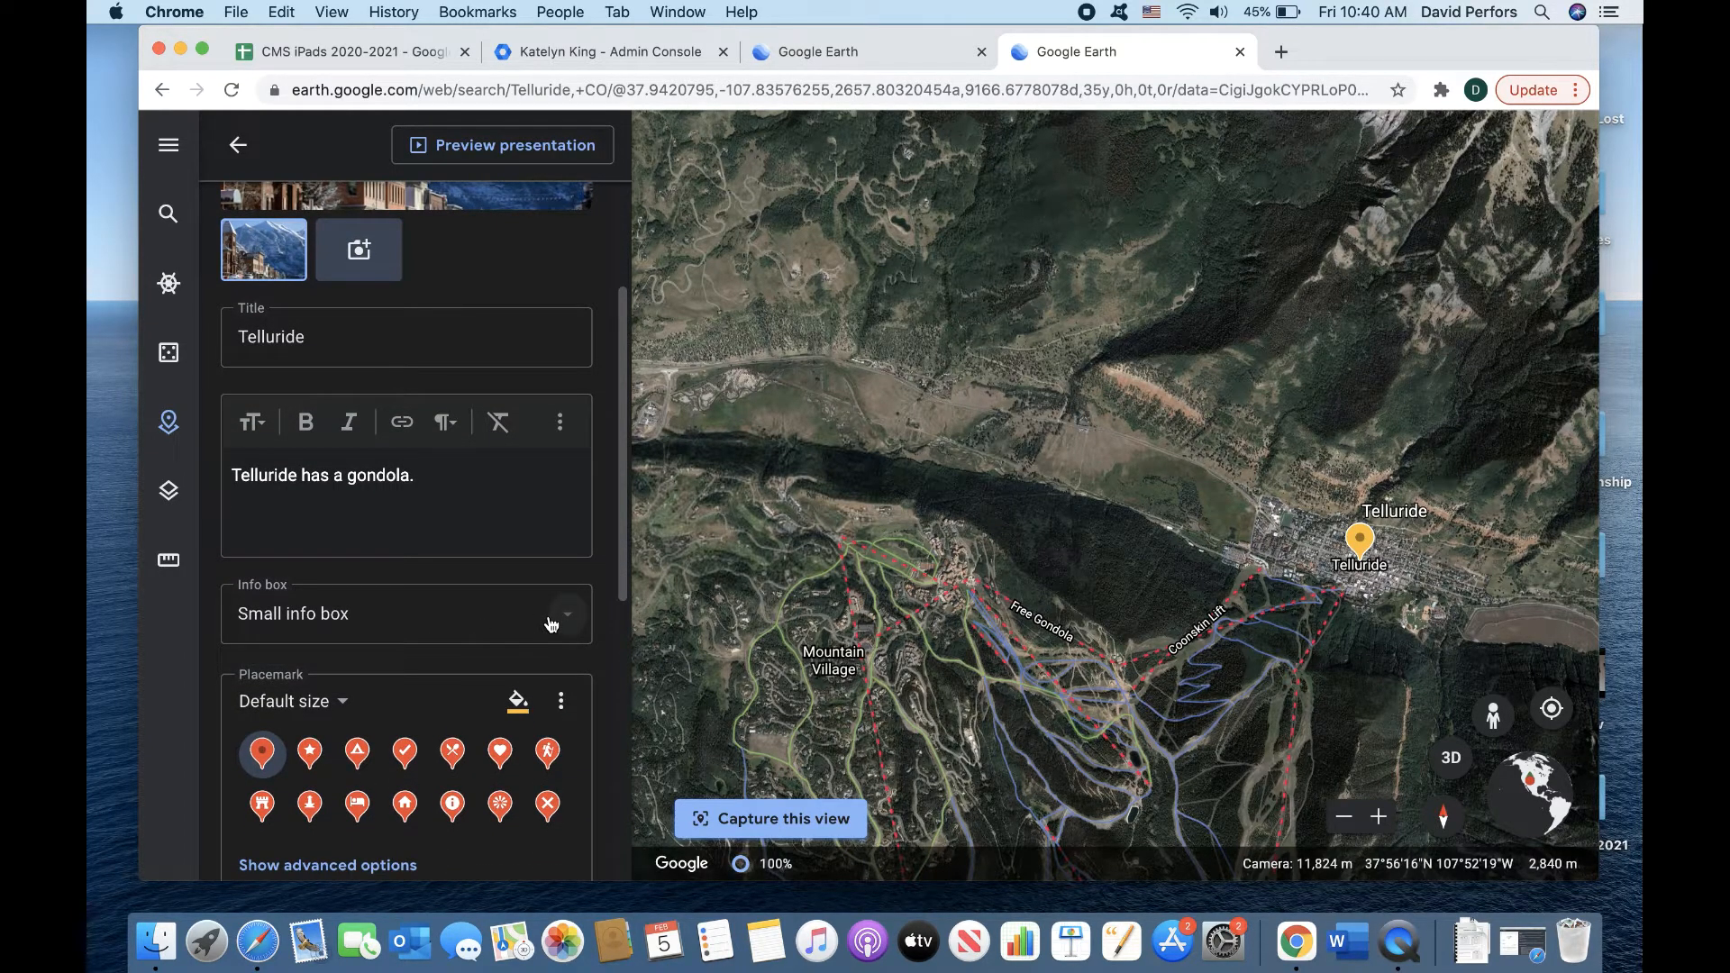
pyautogui.click(551, 621)
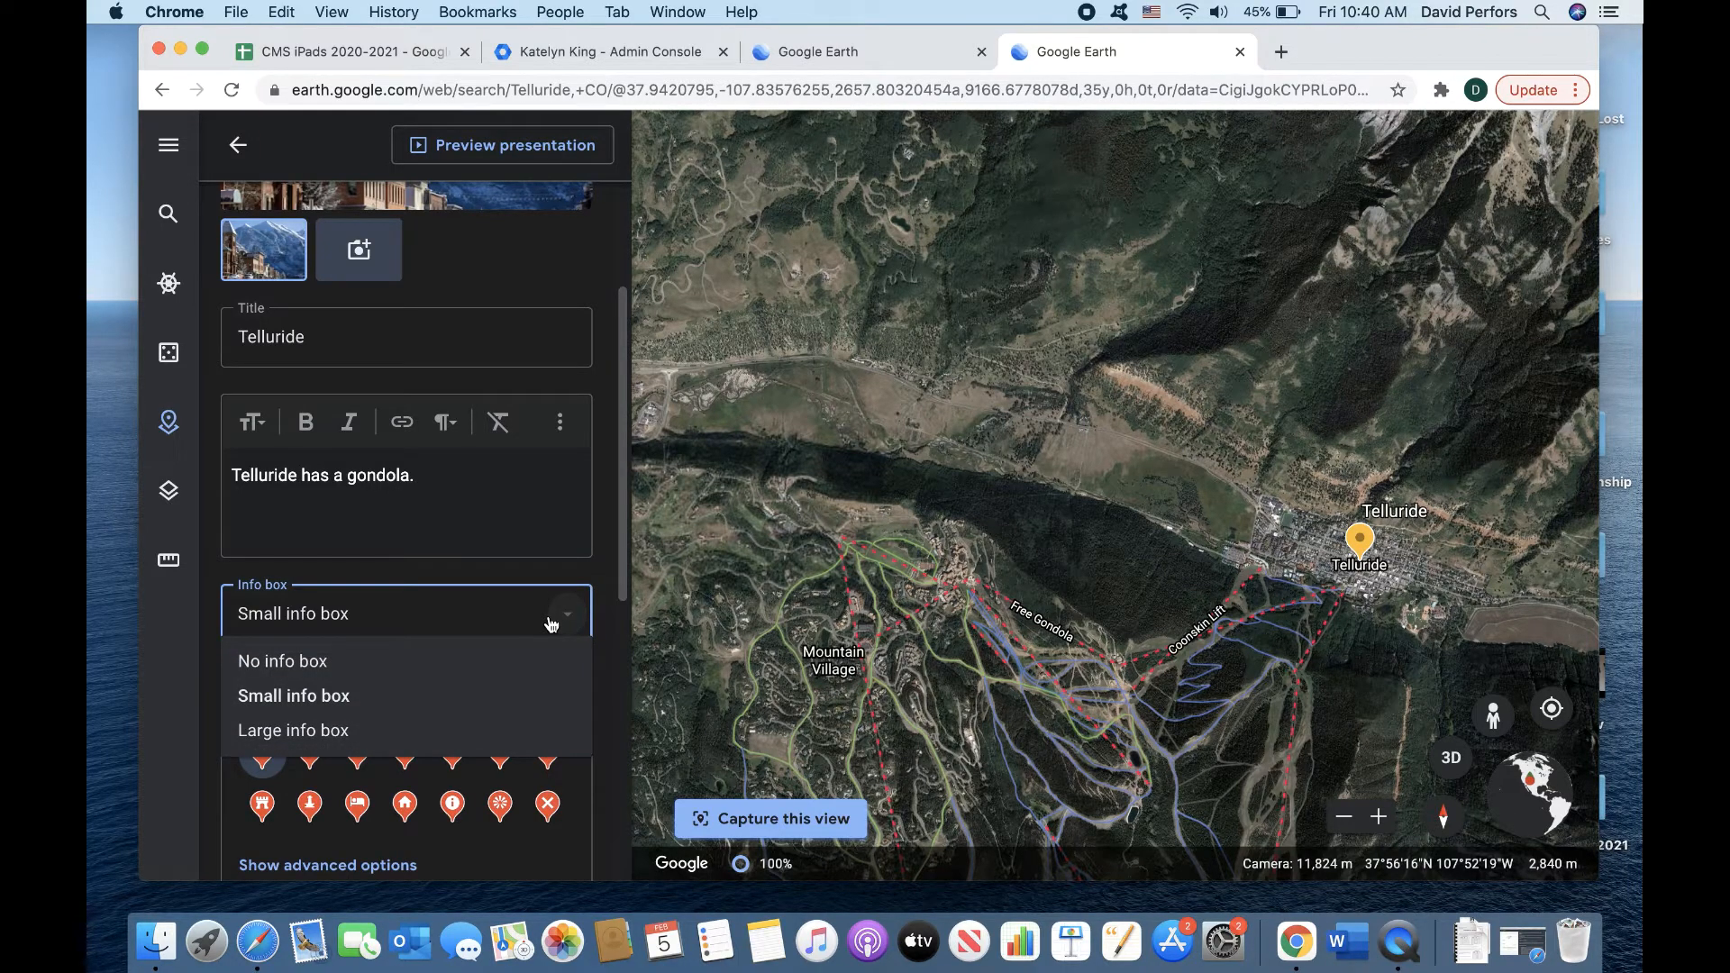
pyautogui.click(606, 583)
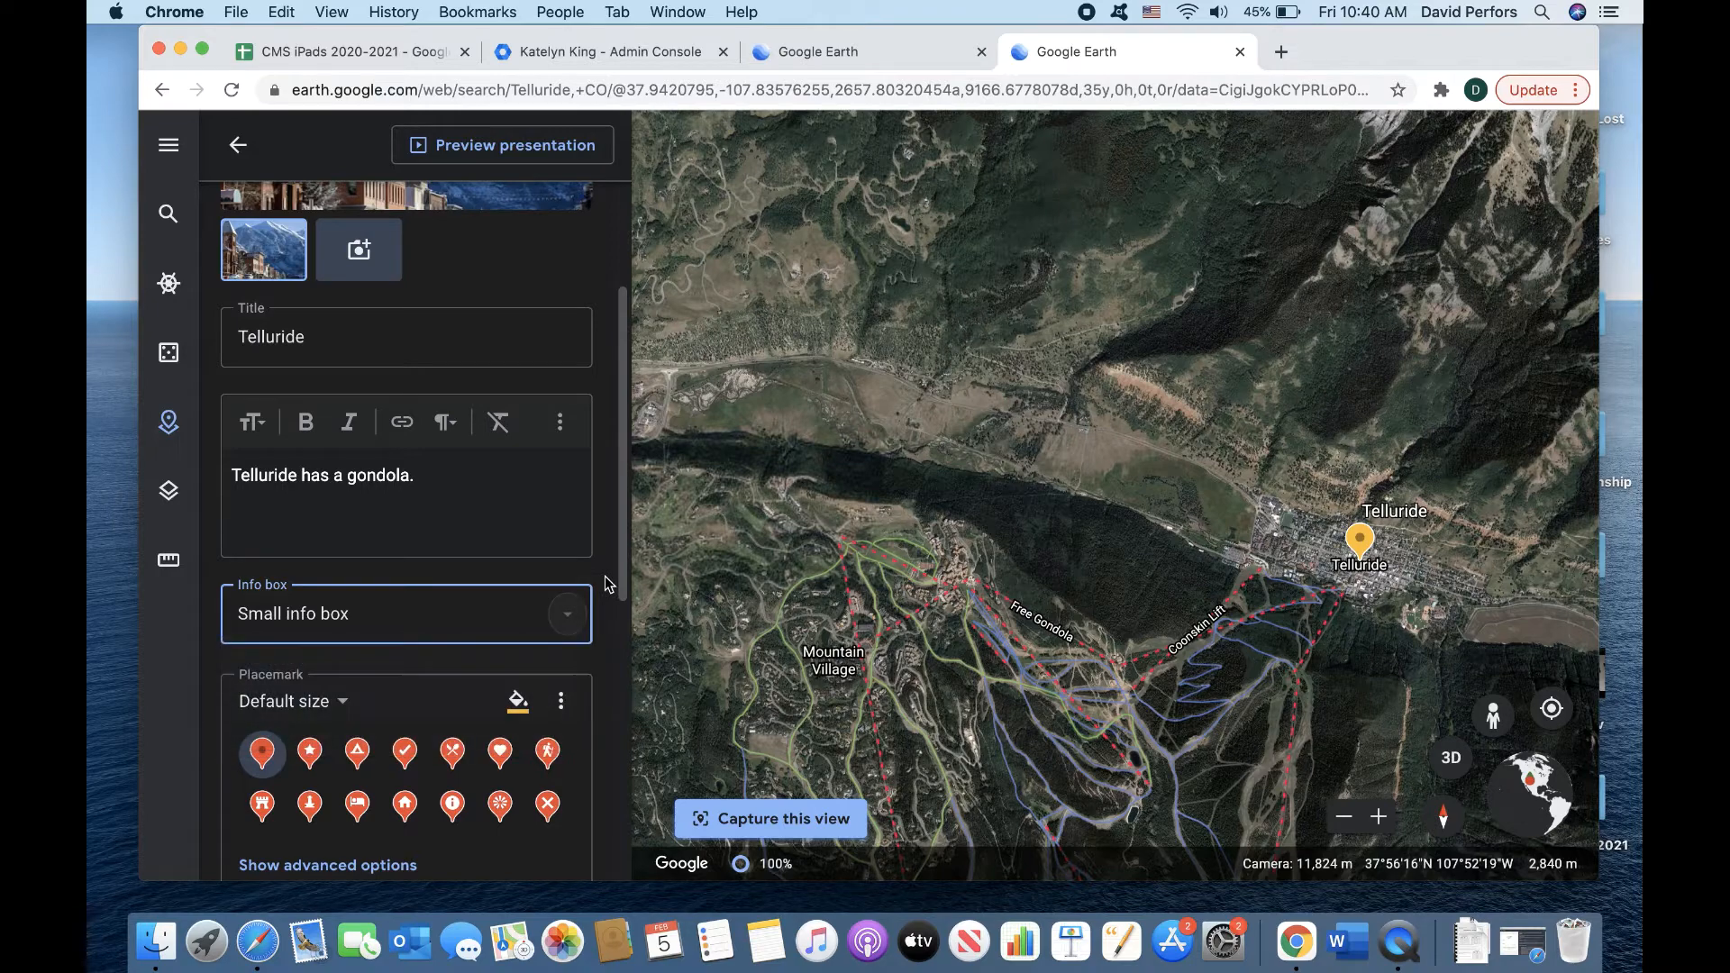
# Give the Telluride placemark the Information icon and color it light purple
pyautogui.scroll(-2, 510, 668)
pyautogui.click(497, 664)
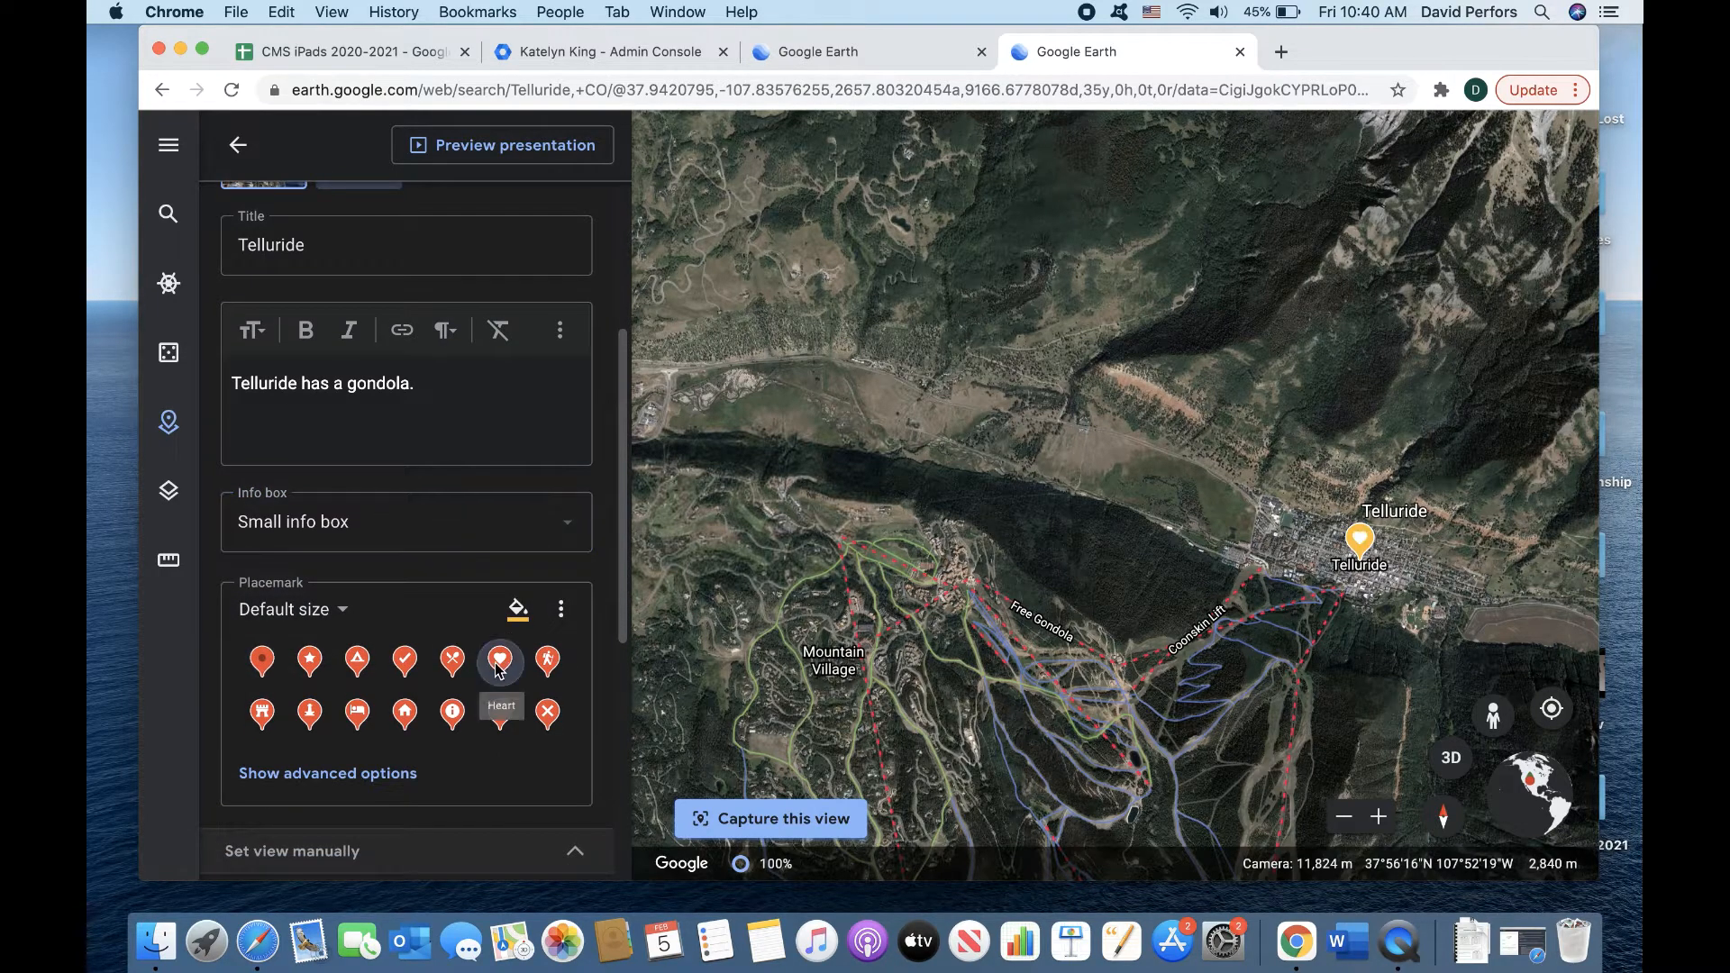
pyautogui.click(452, 713)
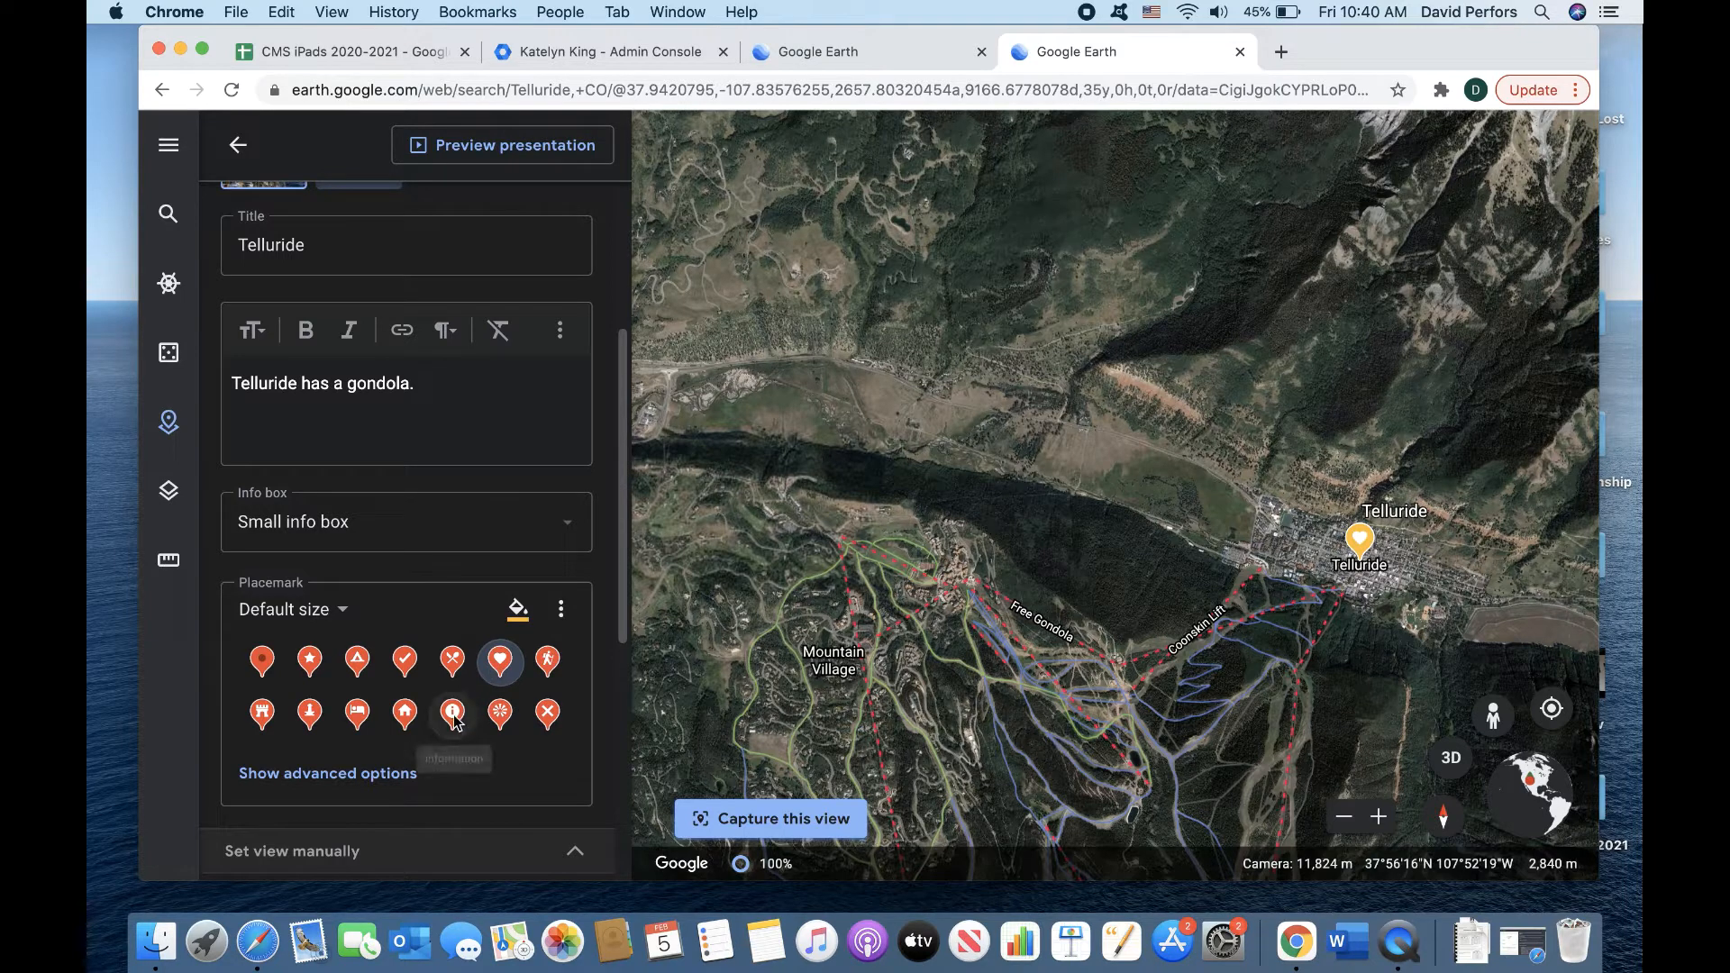
pyautogui.click(518, 609)
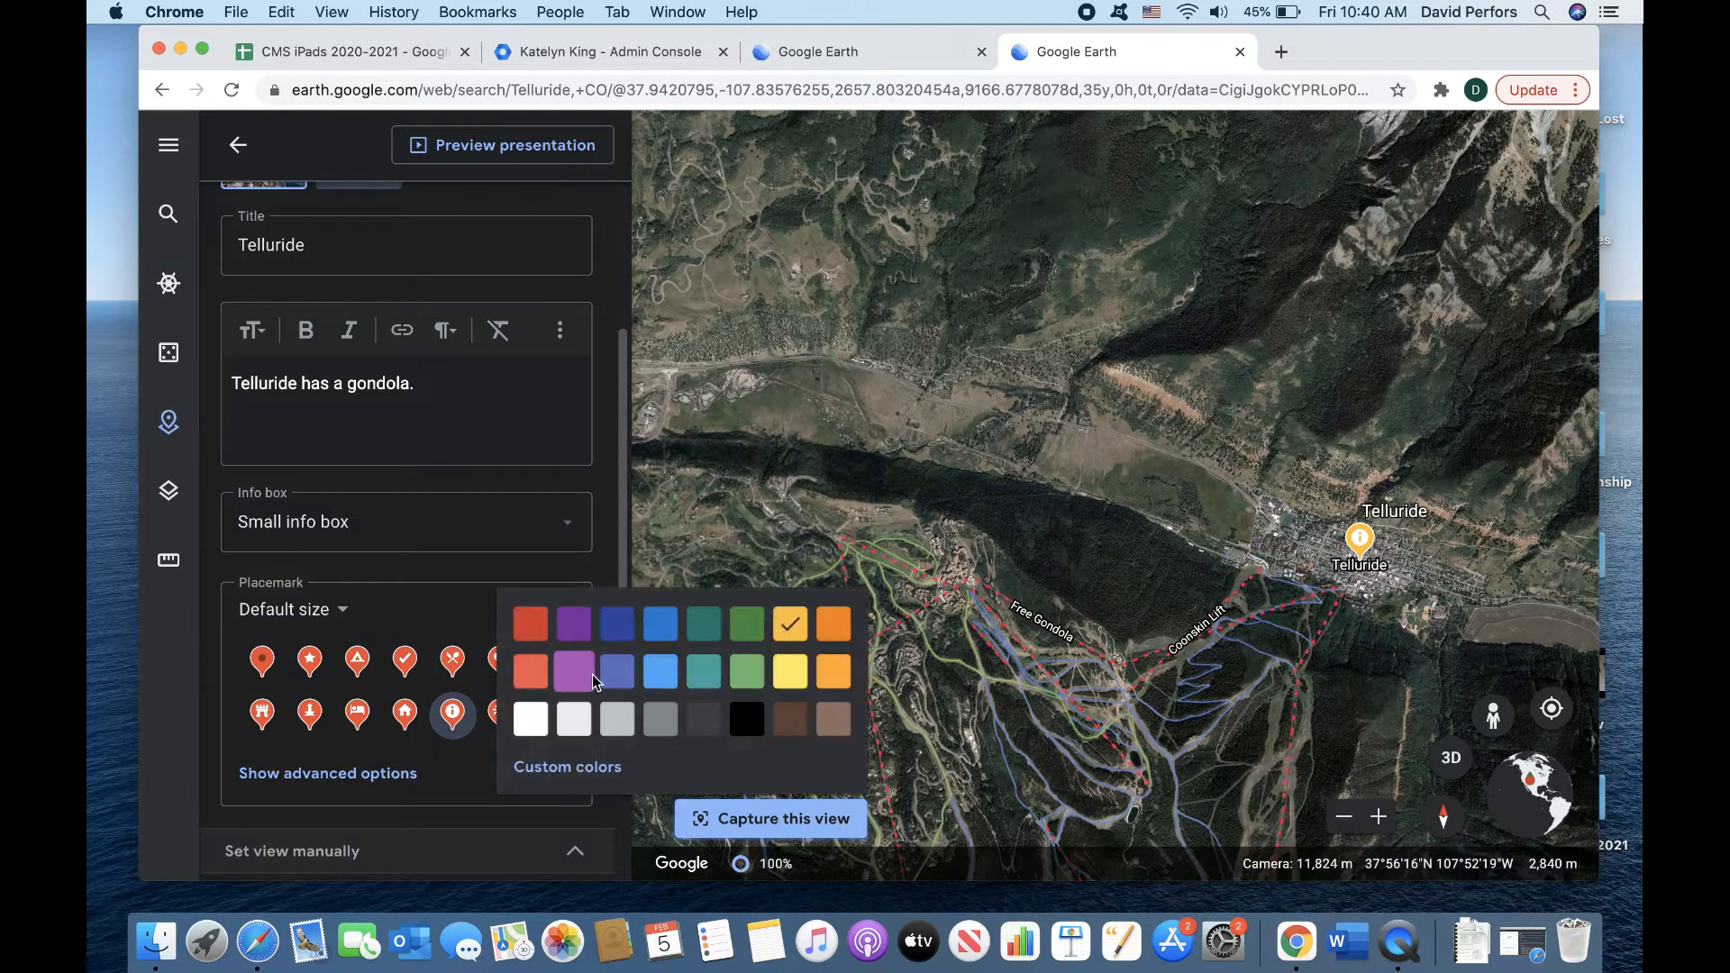
pyautogui.click(574, 671)
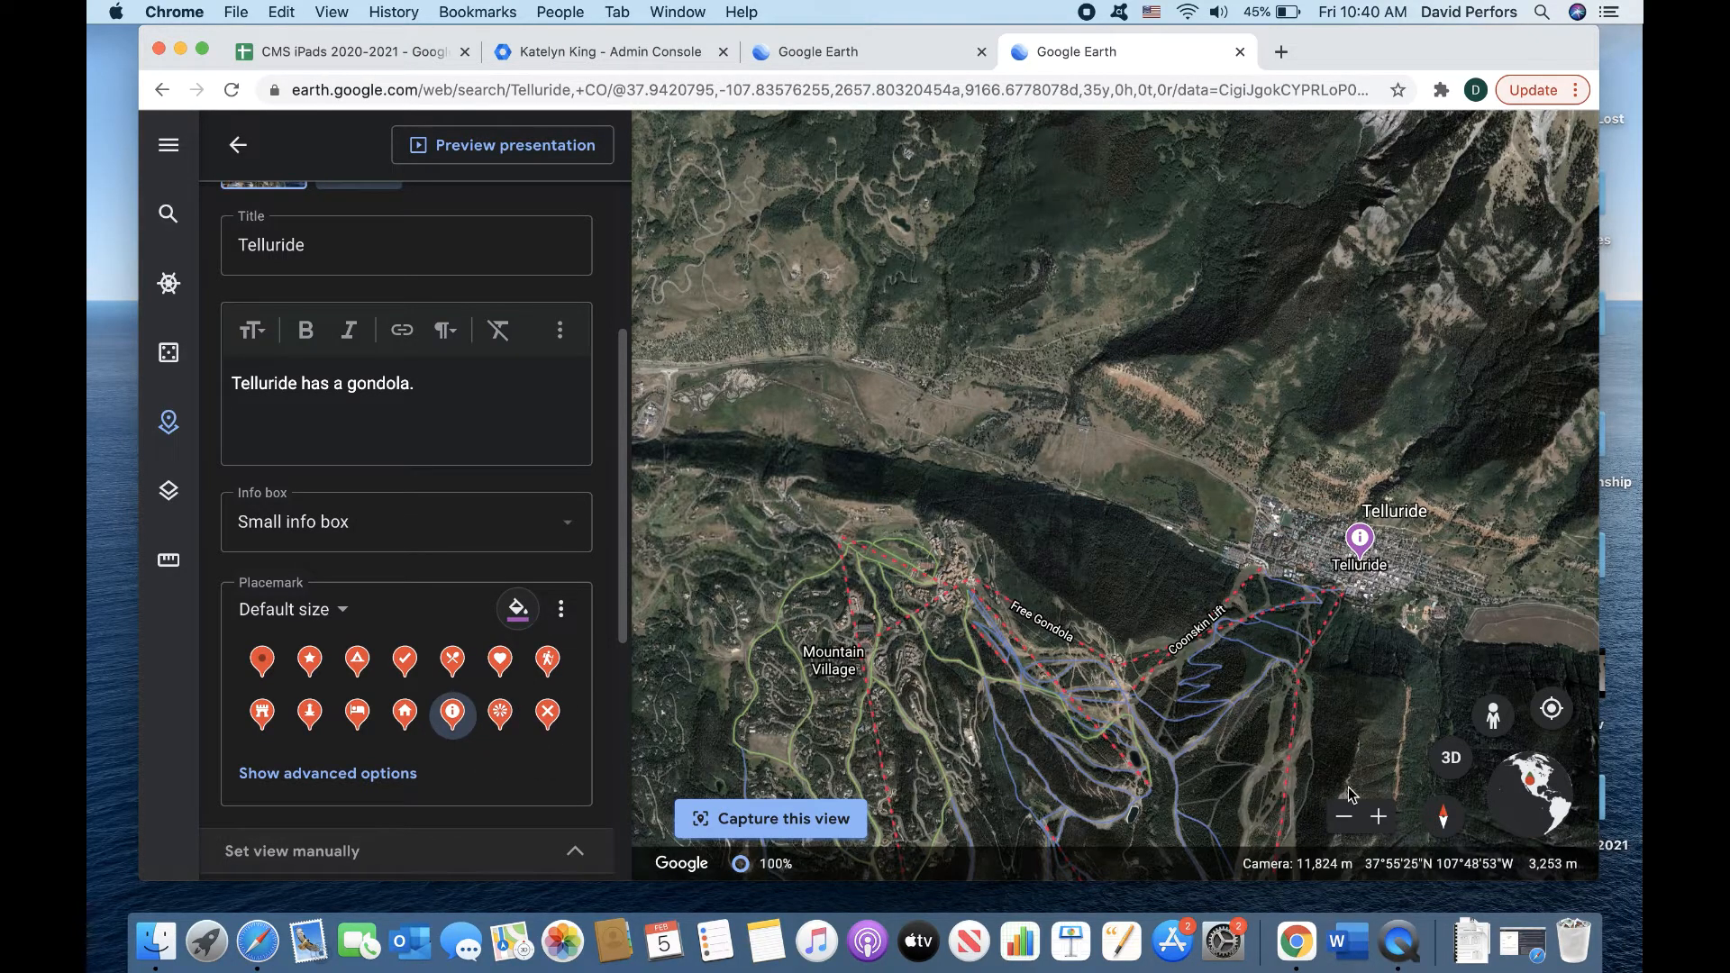
# Capture a closer overhead view of the town around the Telluride placemark as its saved view, and review the manual view settings
pyautogui.scroll(5, 1244, 625)
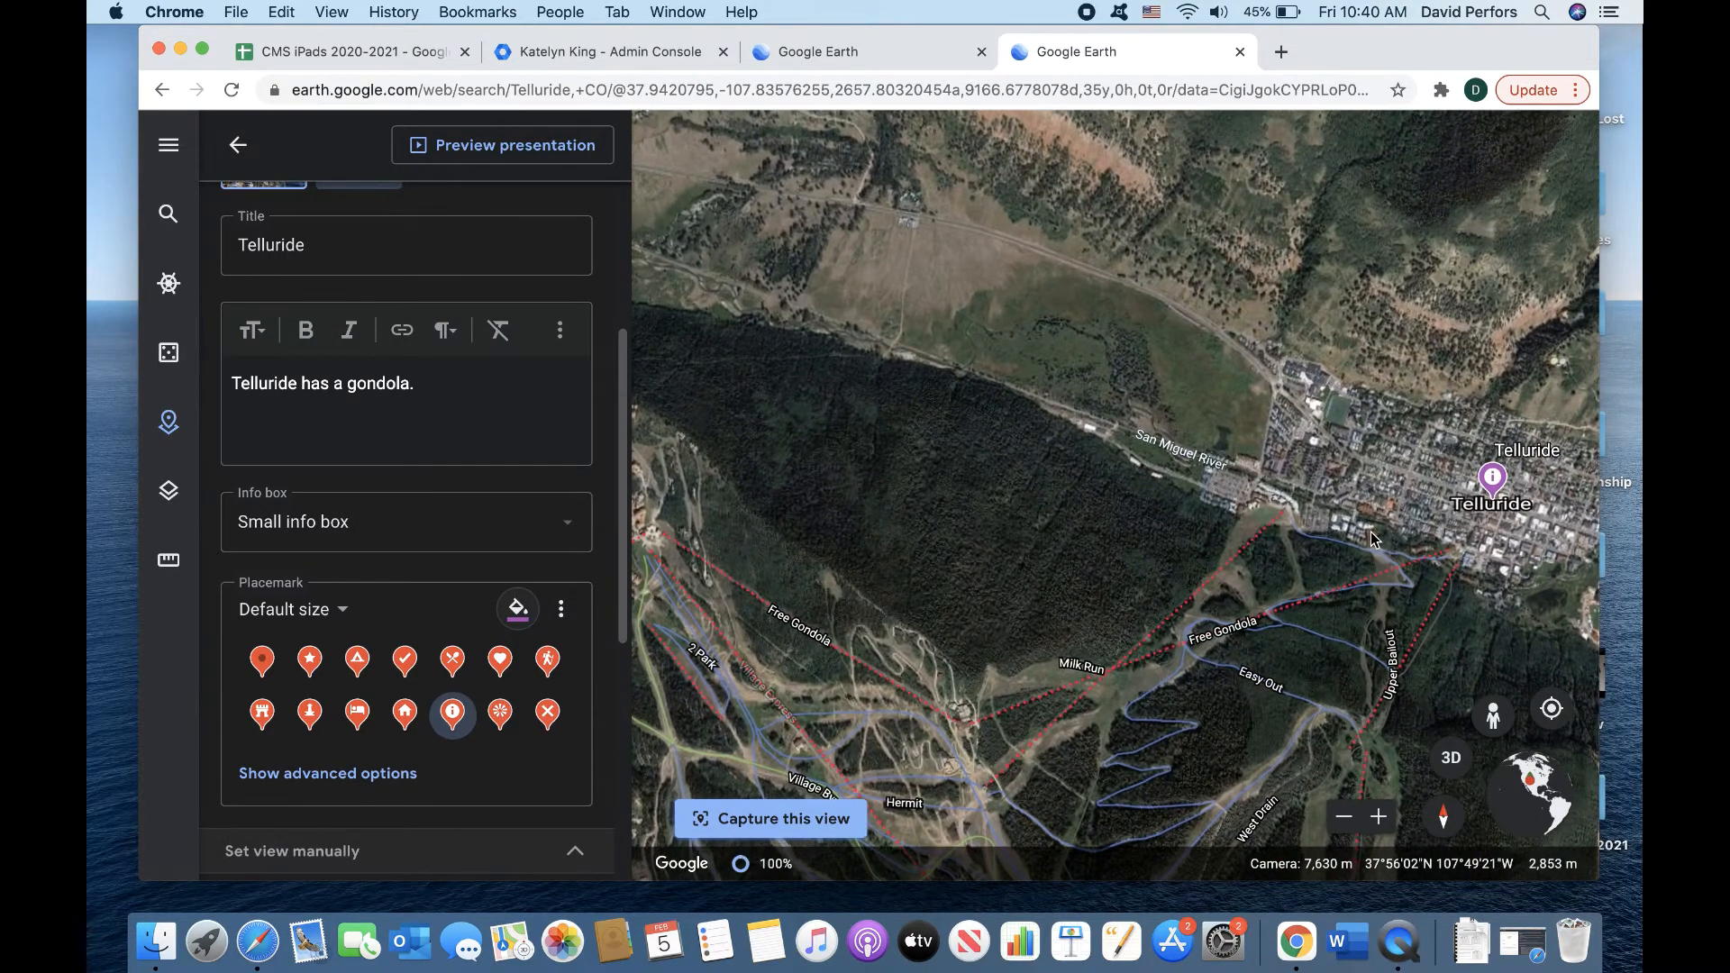
pyautogui.scroll(3, 1273, 451)
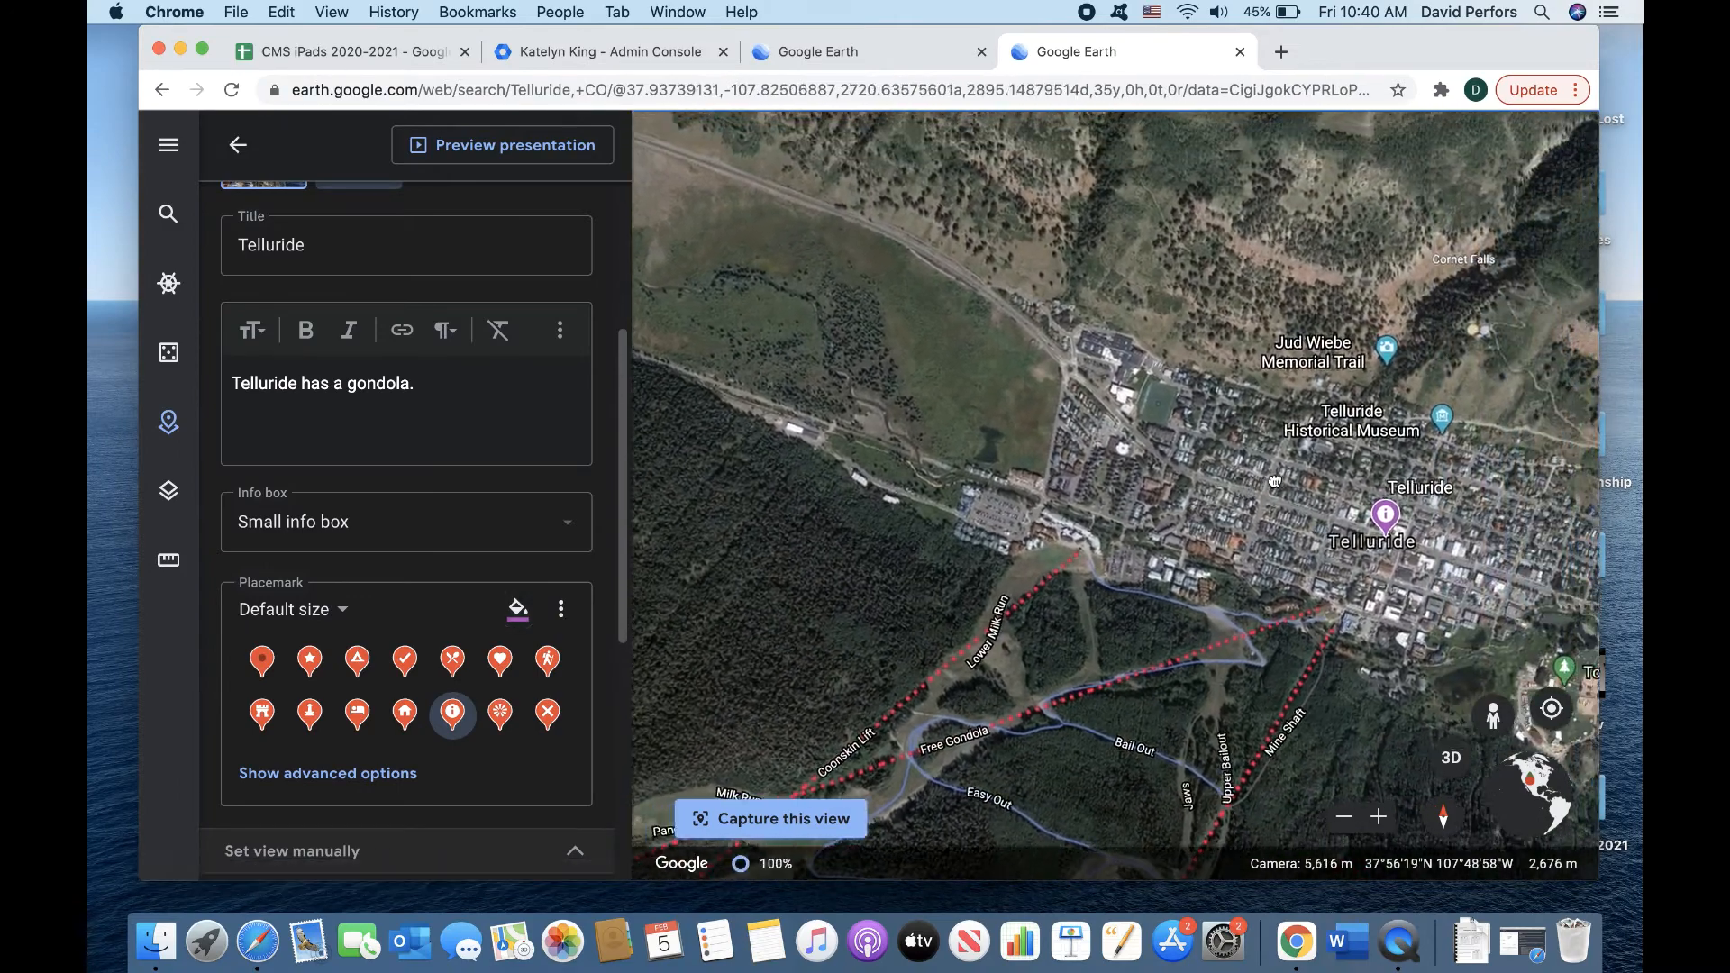
pyautogui.scroll(3, 1276, 453)
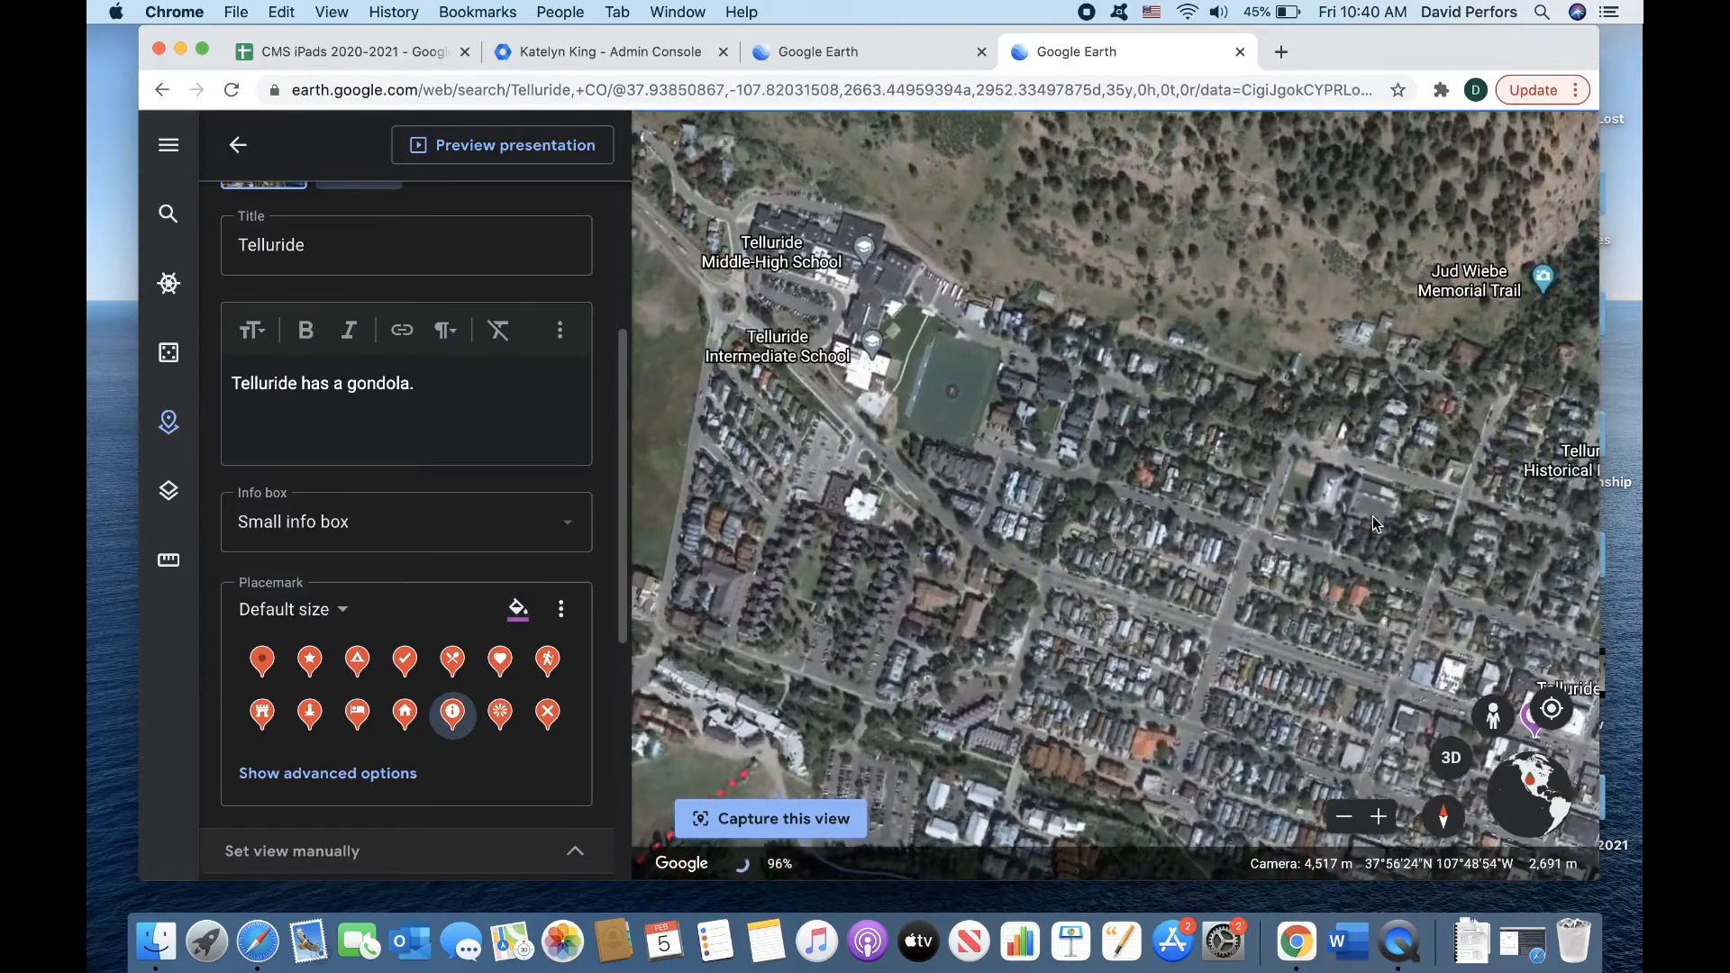
pyautogui.moveTo(1416, 578); pyautogui.dragTo(1133, 441)
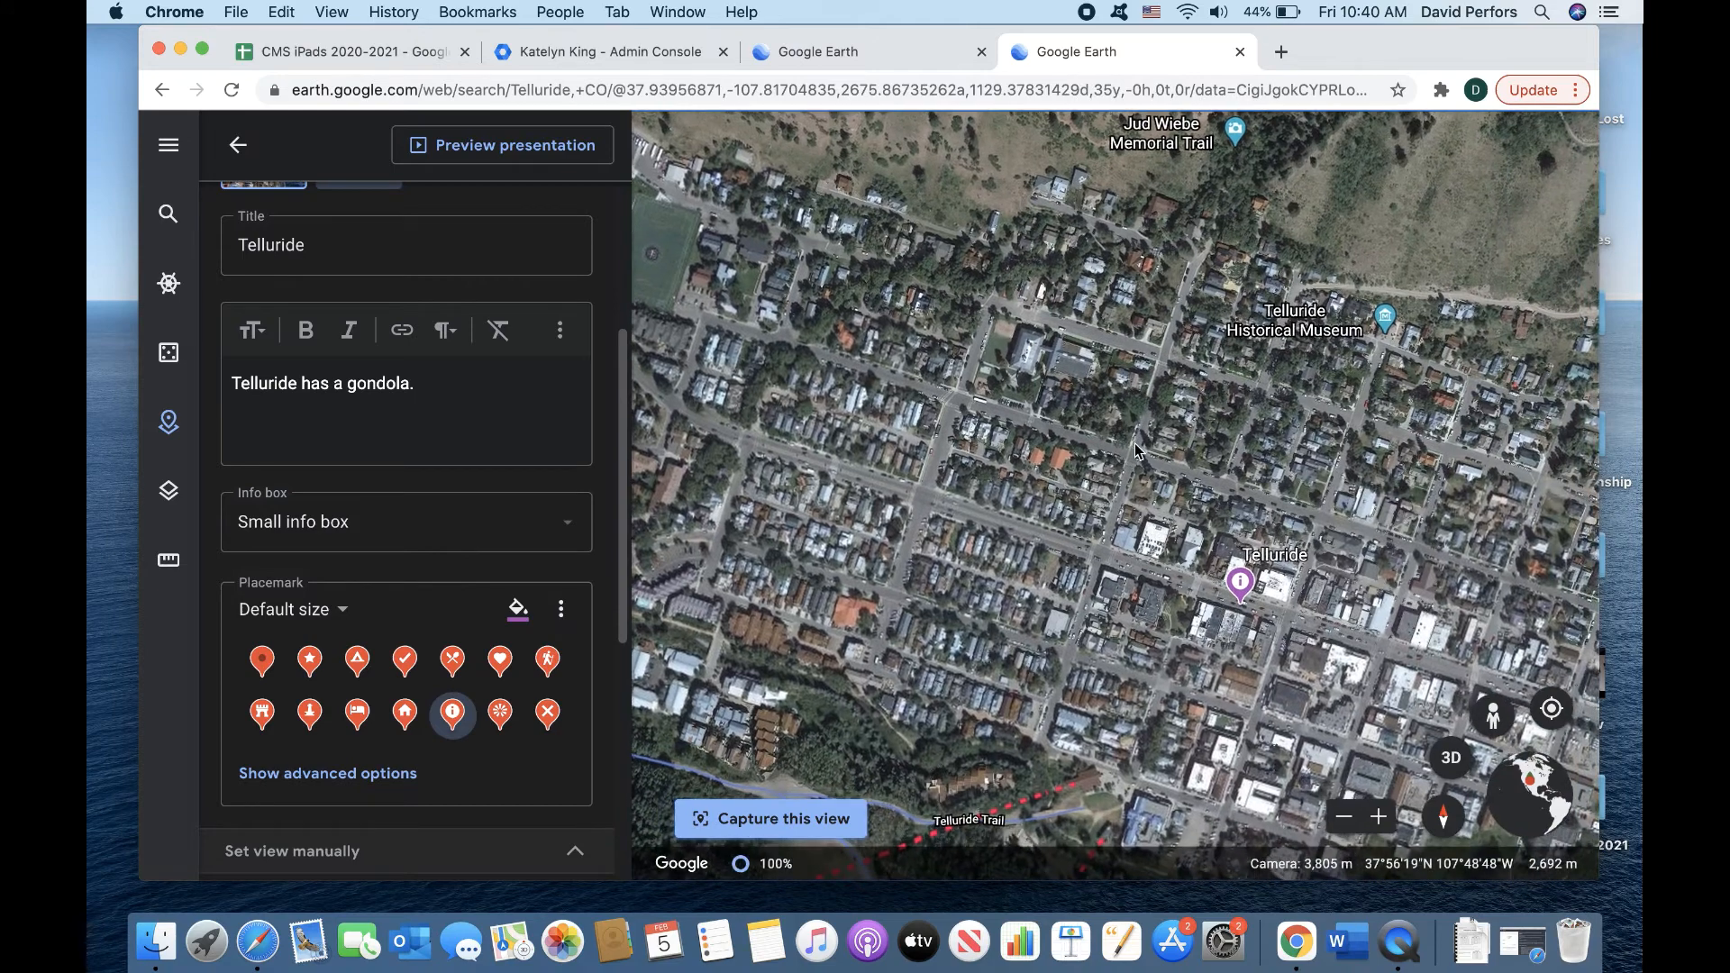
pyautogui.click(768, 820)
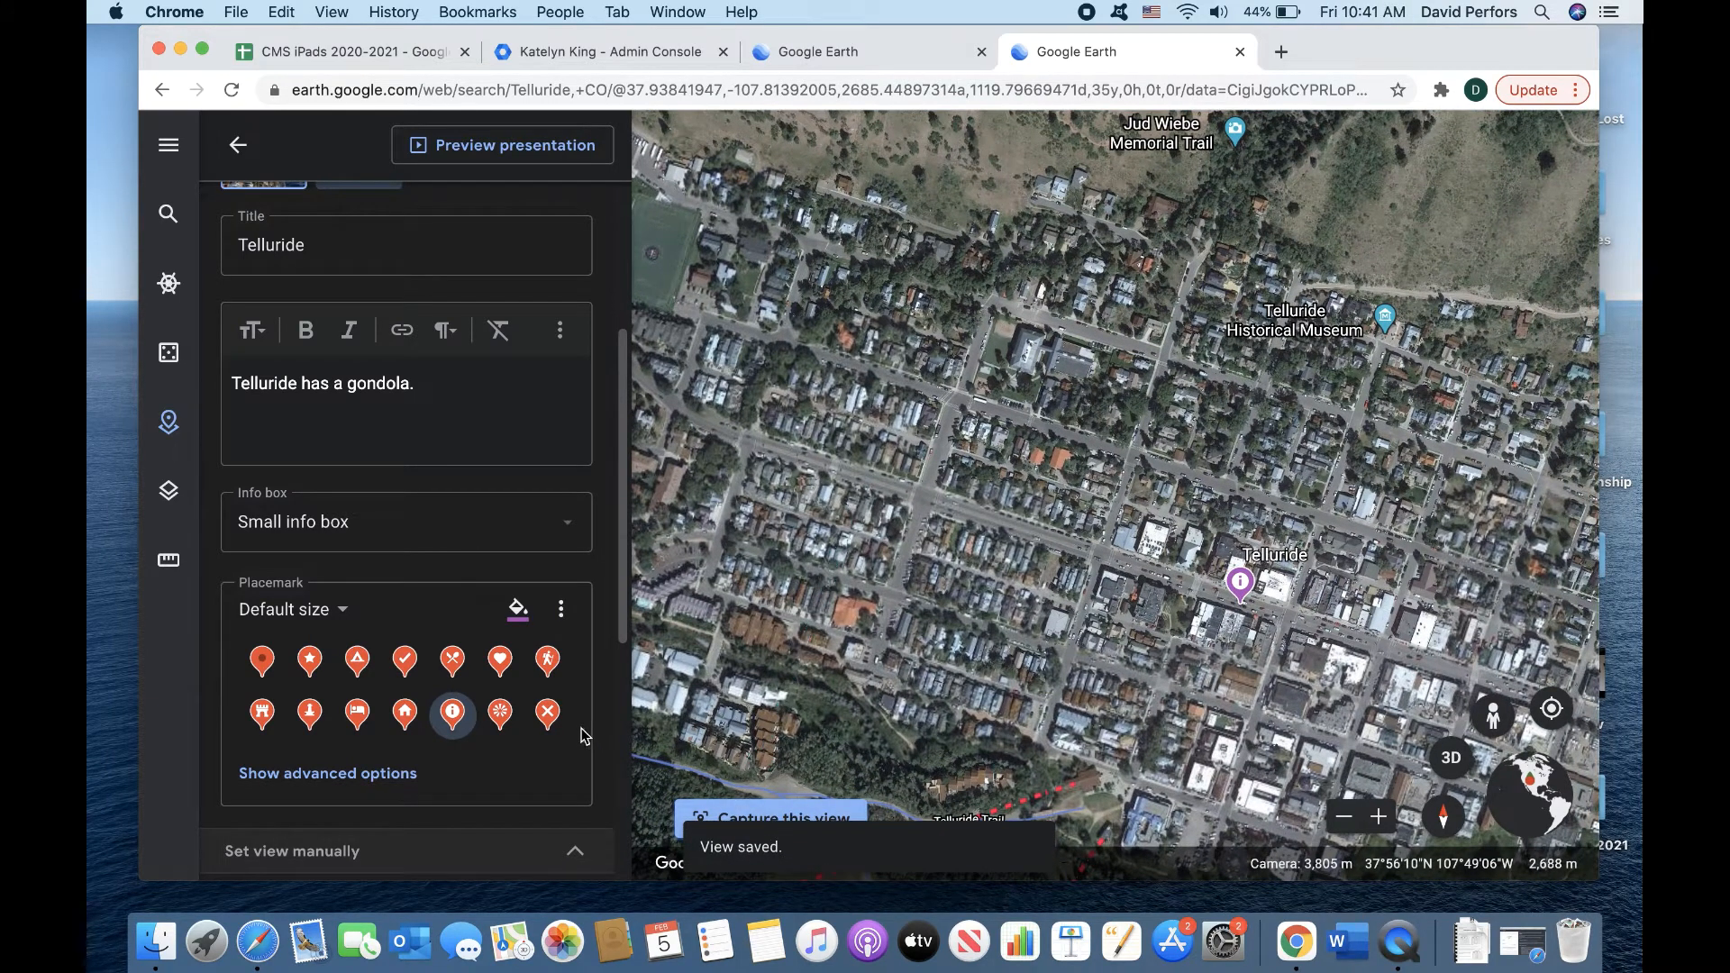
pyautogui.scroll(-3, 581, 736)
pyautogui.scroll(-8, 581, 736)
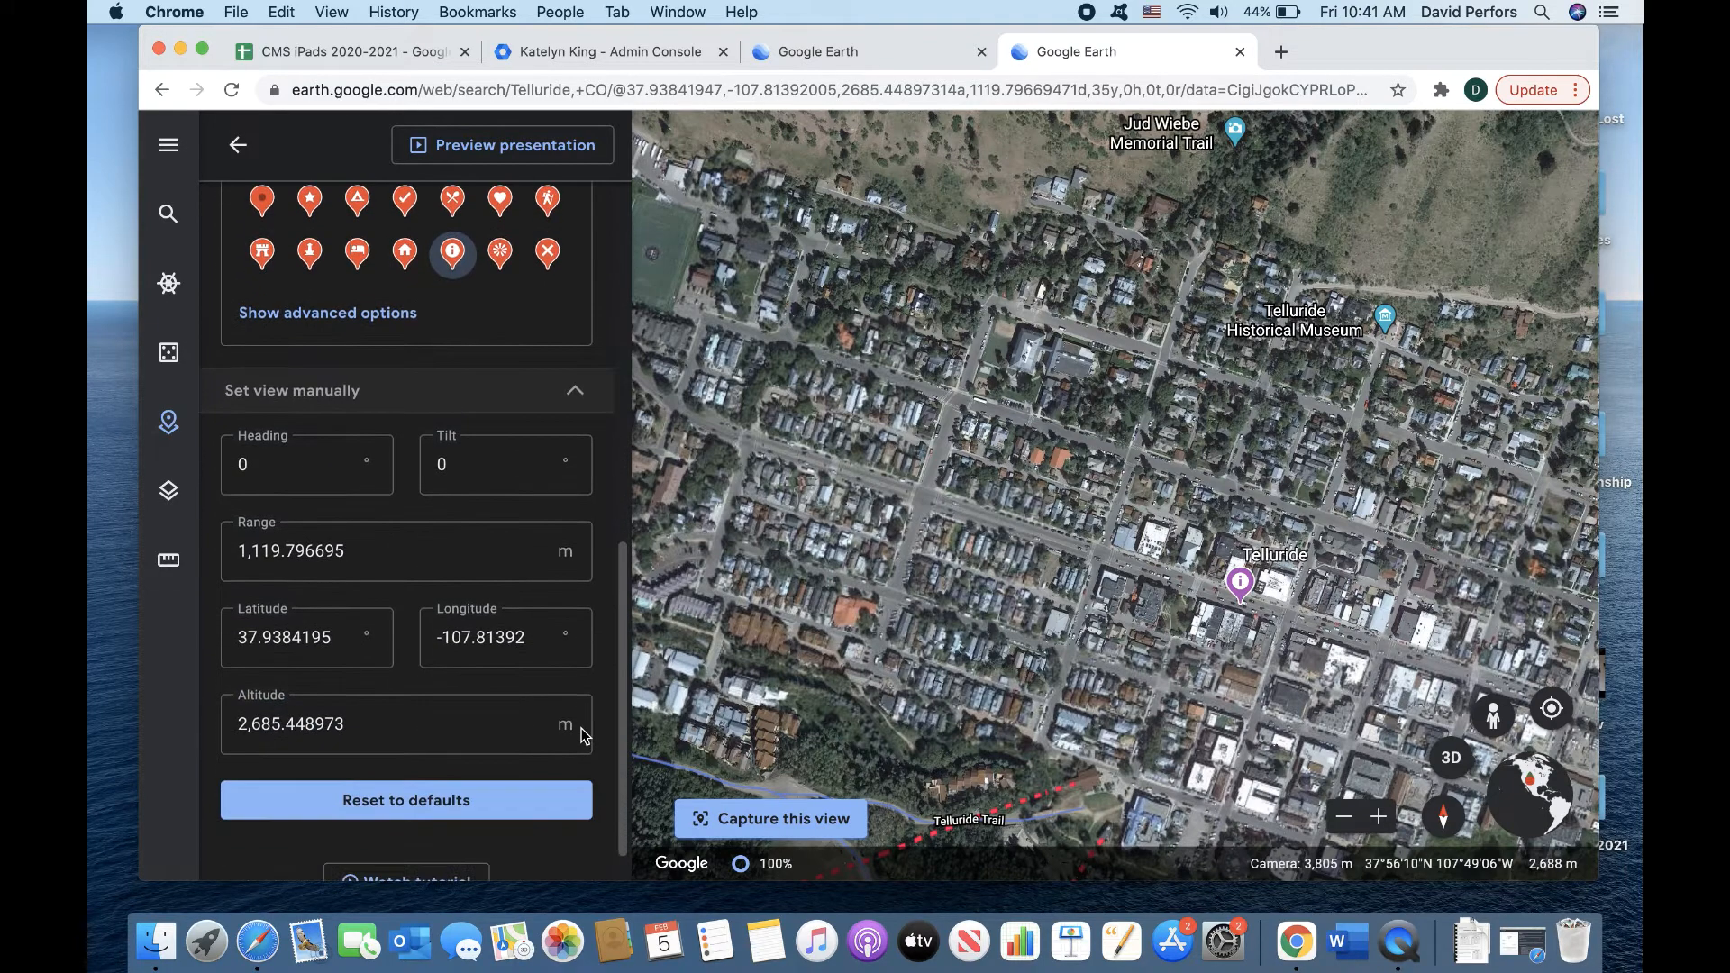
pyautogui.scroll(10, 581, 732)
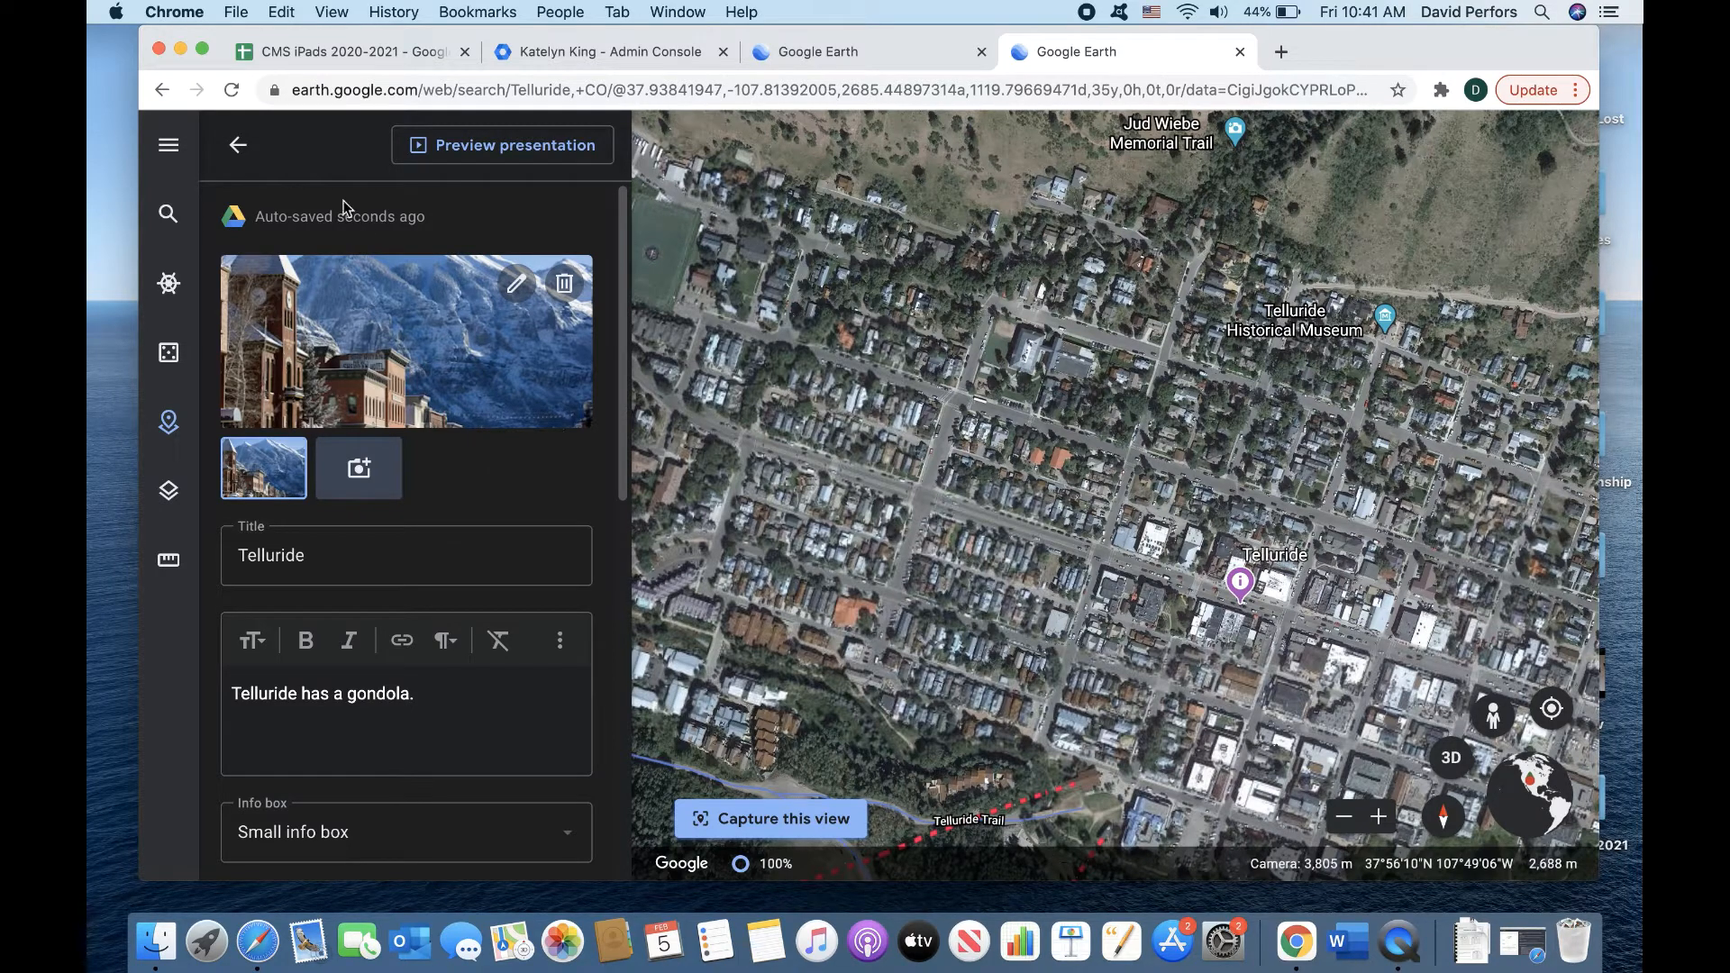
# Return to the Places in Colorado project overview and look over the types of features that can be added
pyautogui.click(235, 144)
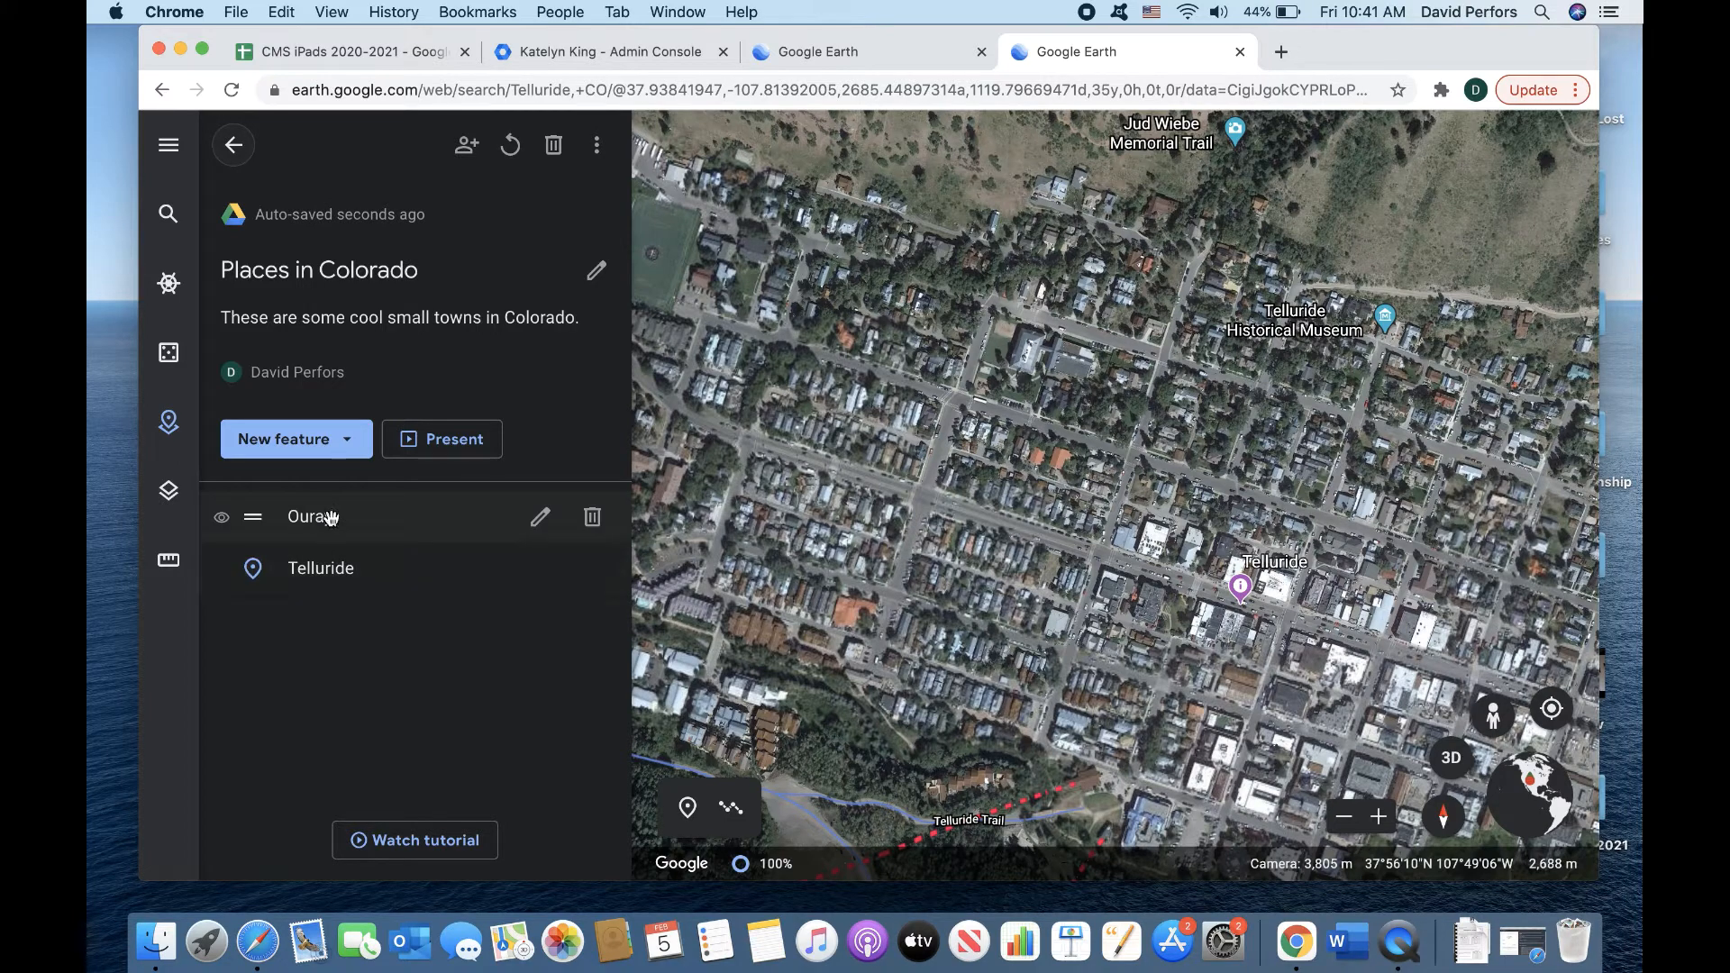
pyautogui.click(339, 443)
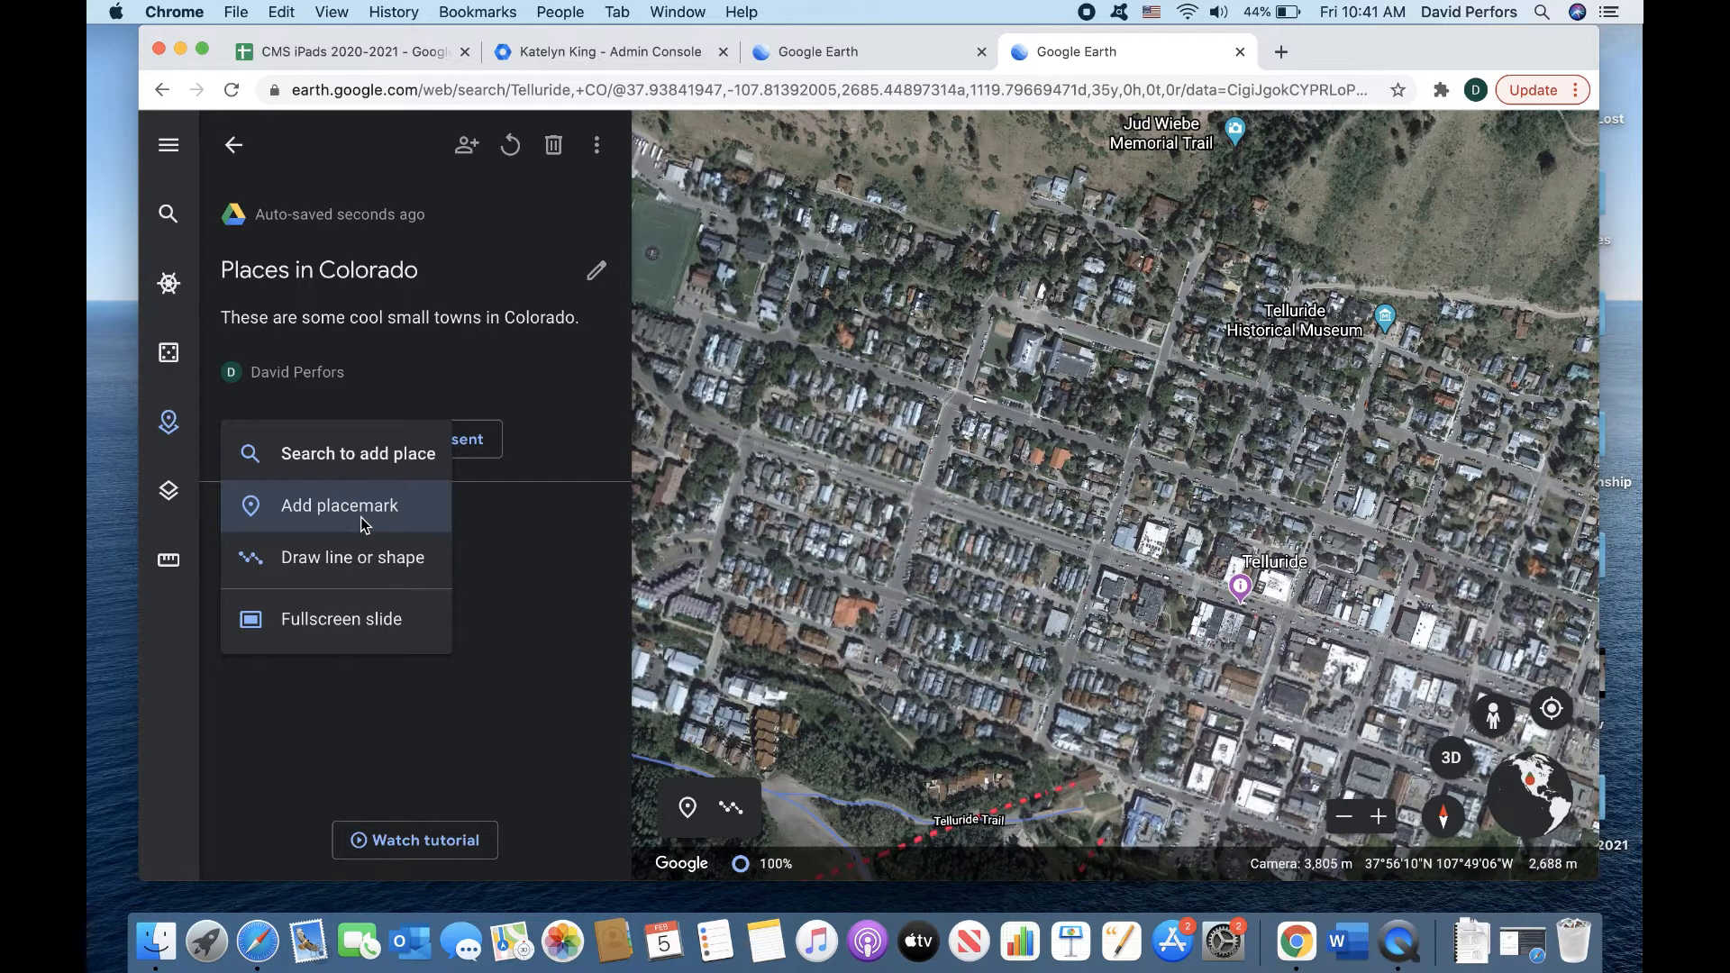
pyautogui.click(549, 410)
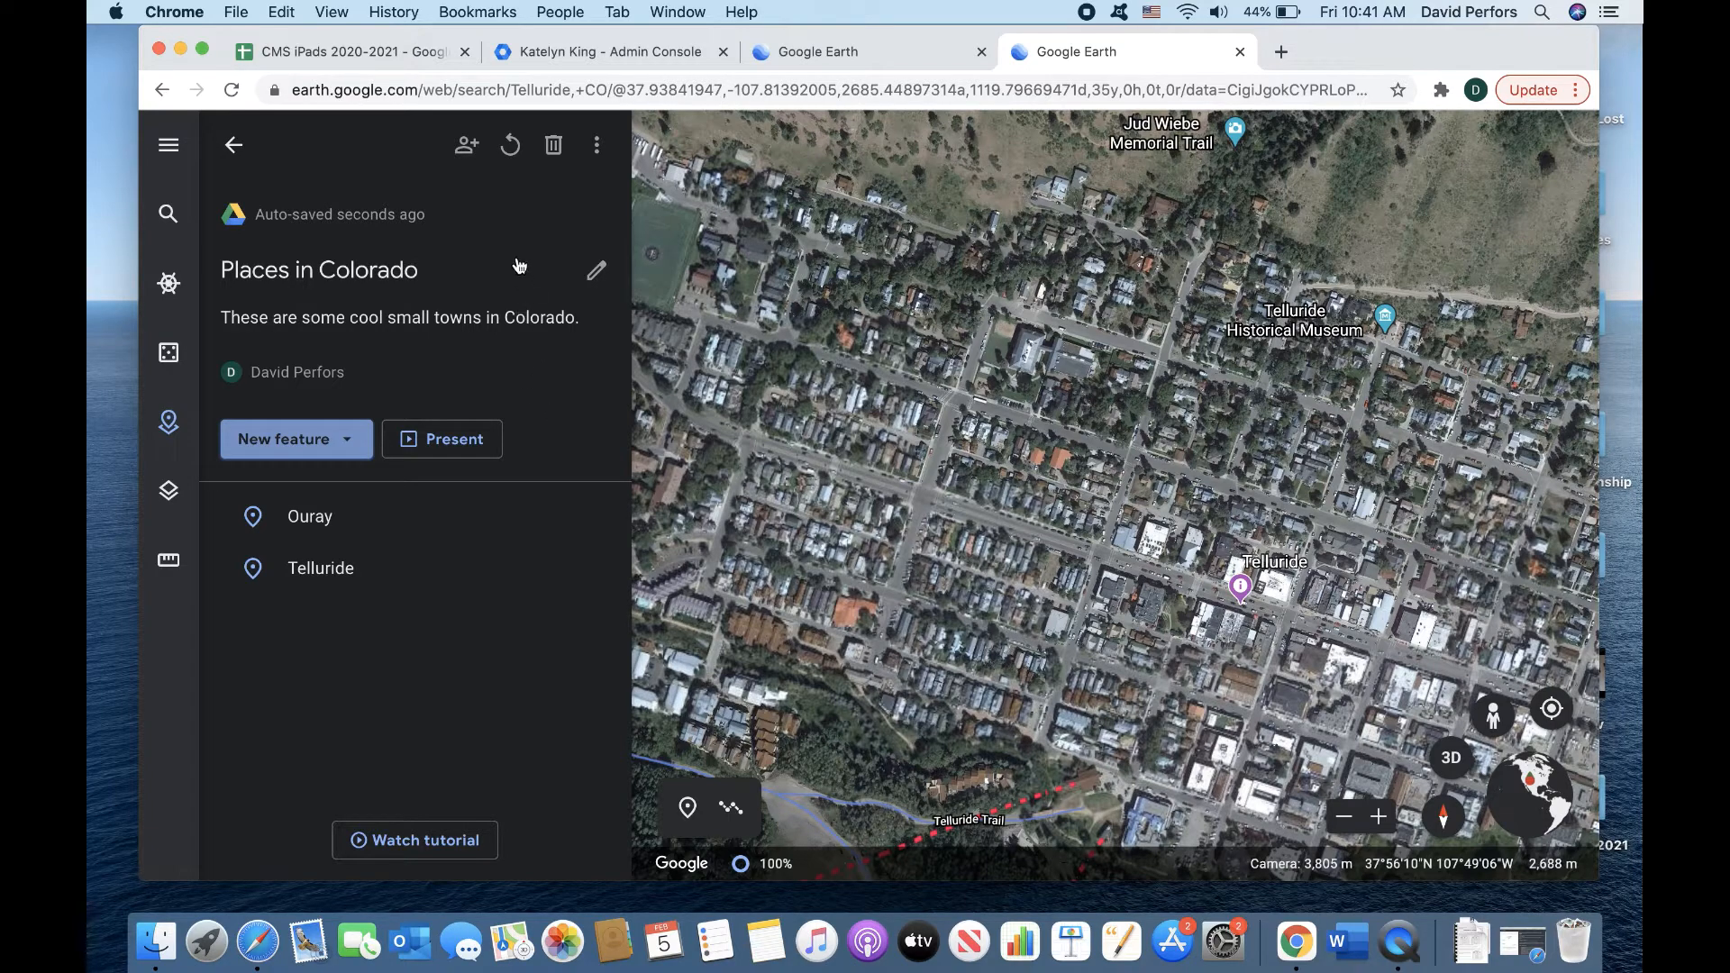
# Open sharing for the Places in Colorado project and review the permission settings for editors, viewers and commenters
pyautogui.click(468, 148)
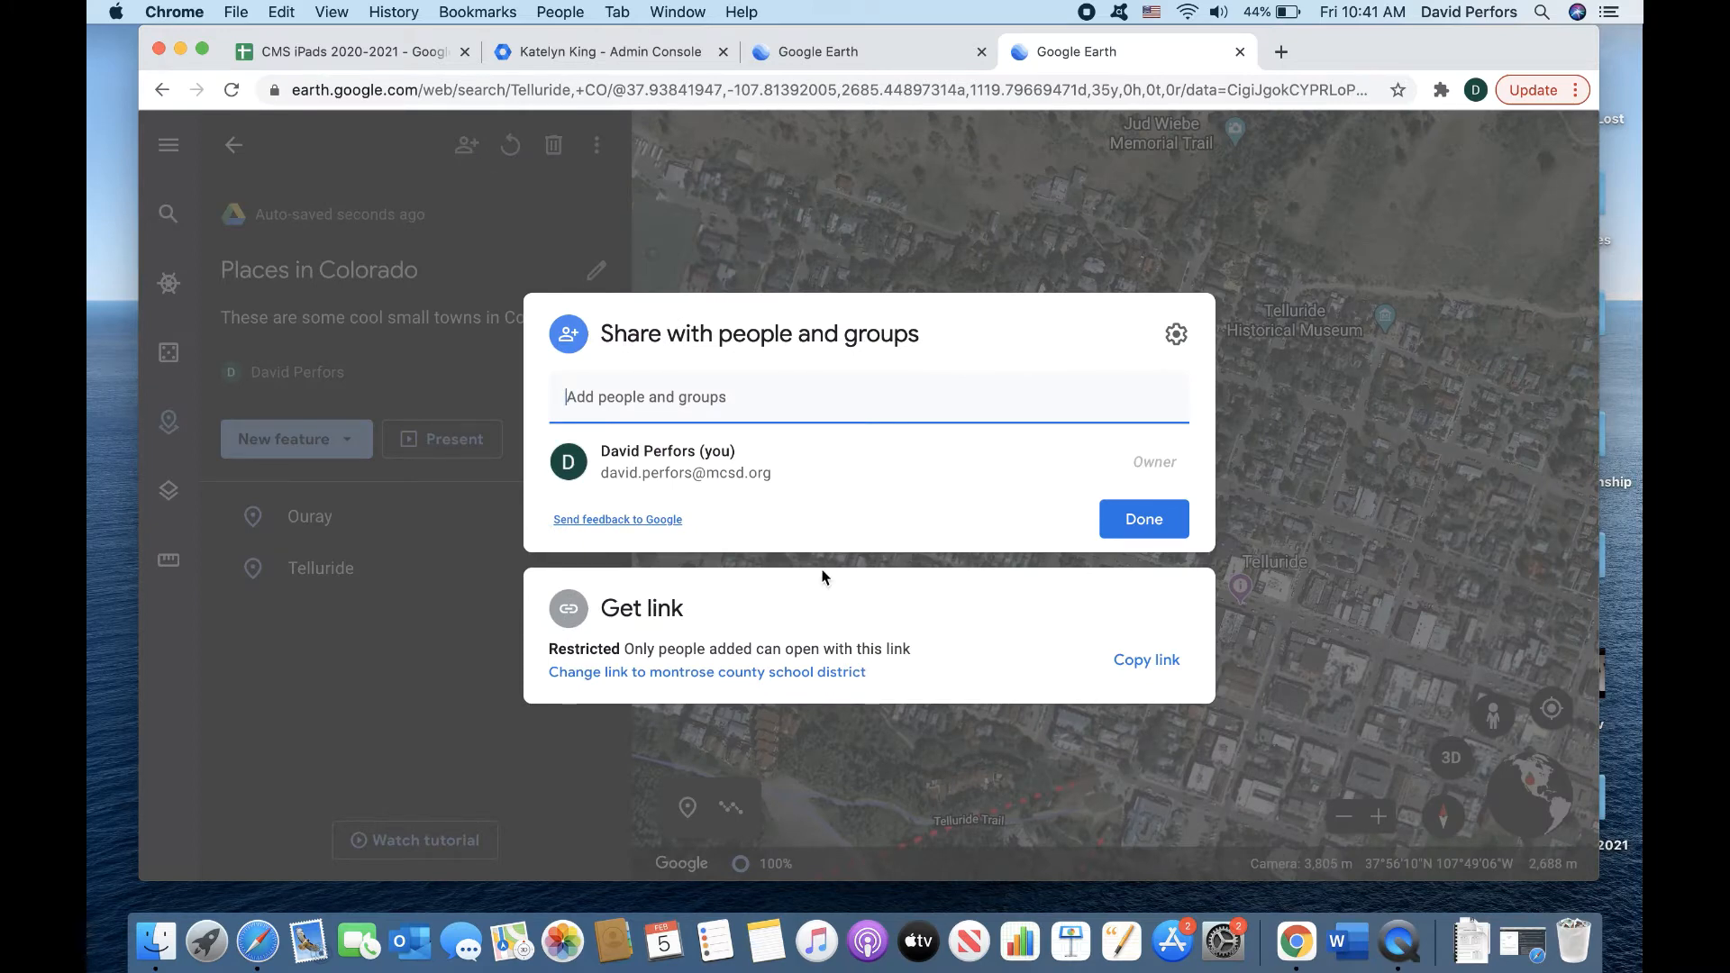
pyautogui.click(1176, 335)
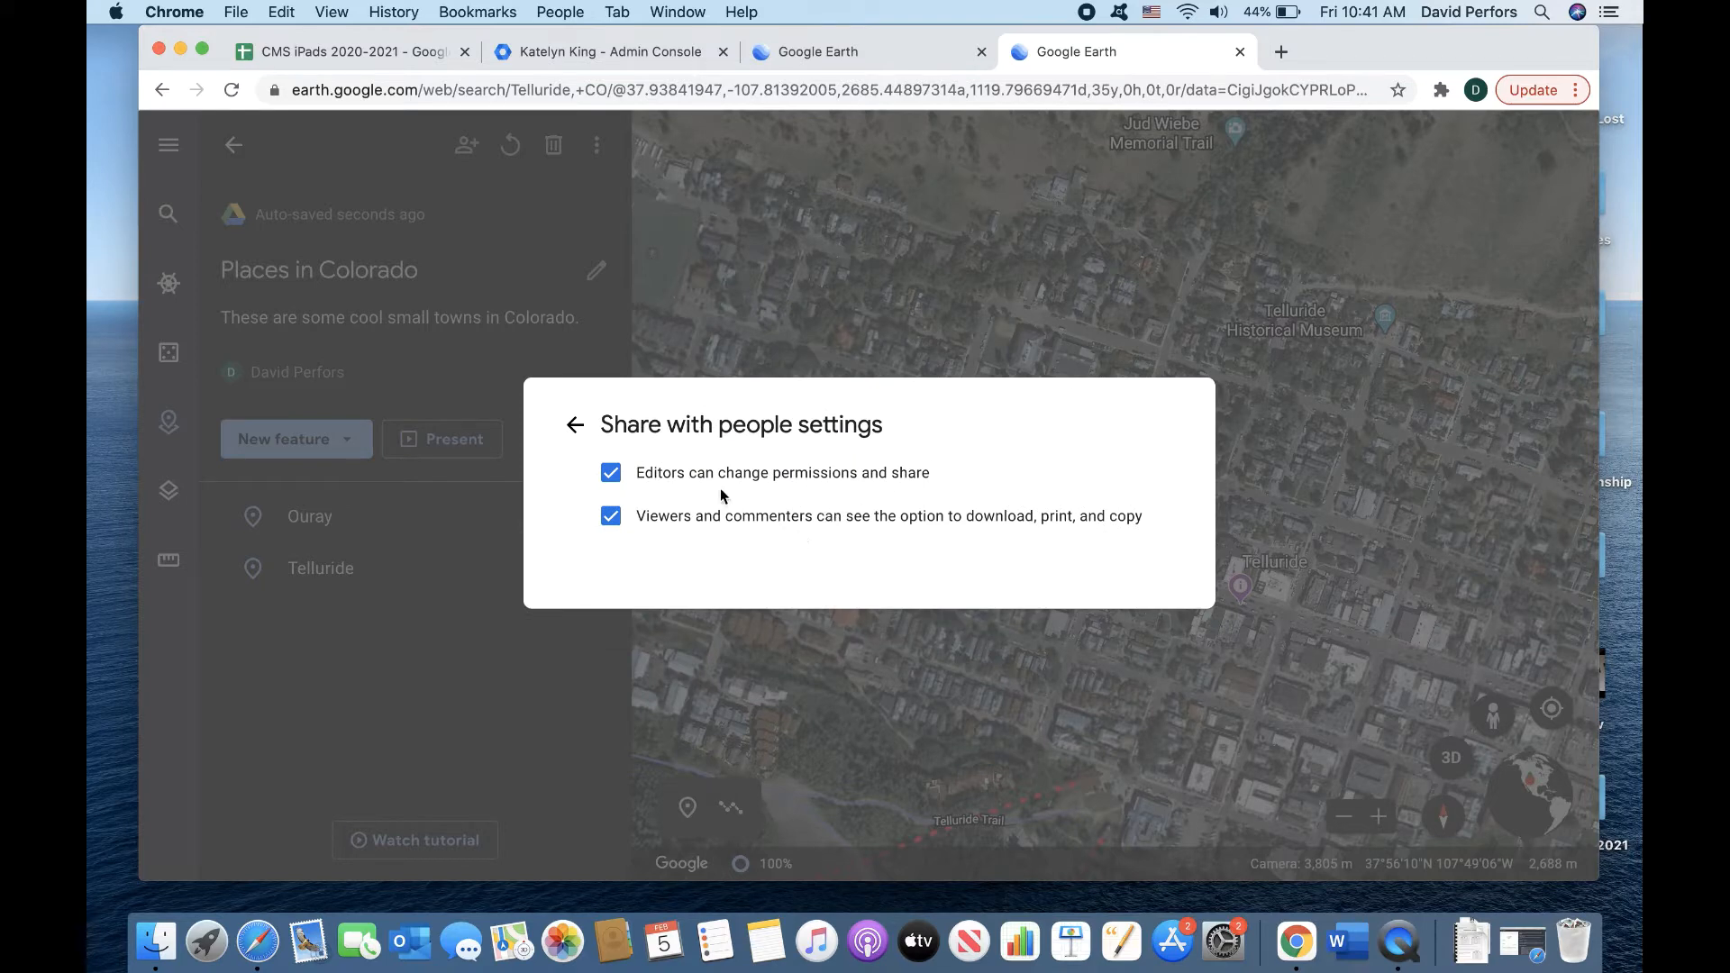
pyautogui.click(576, 426)
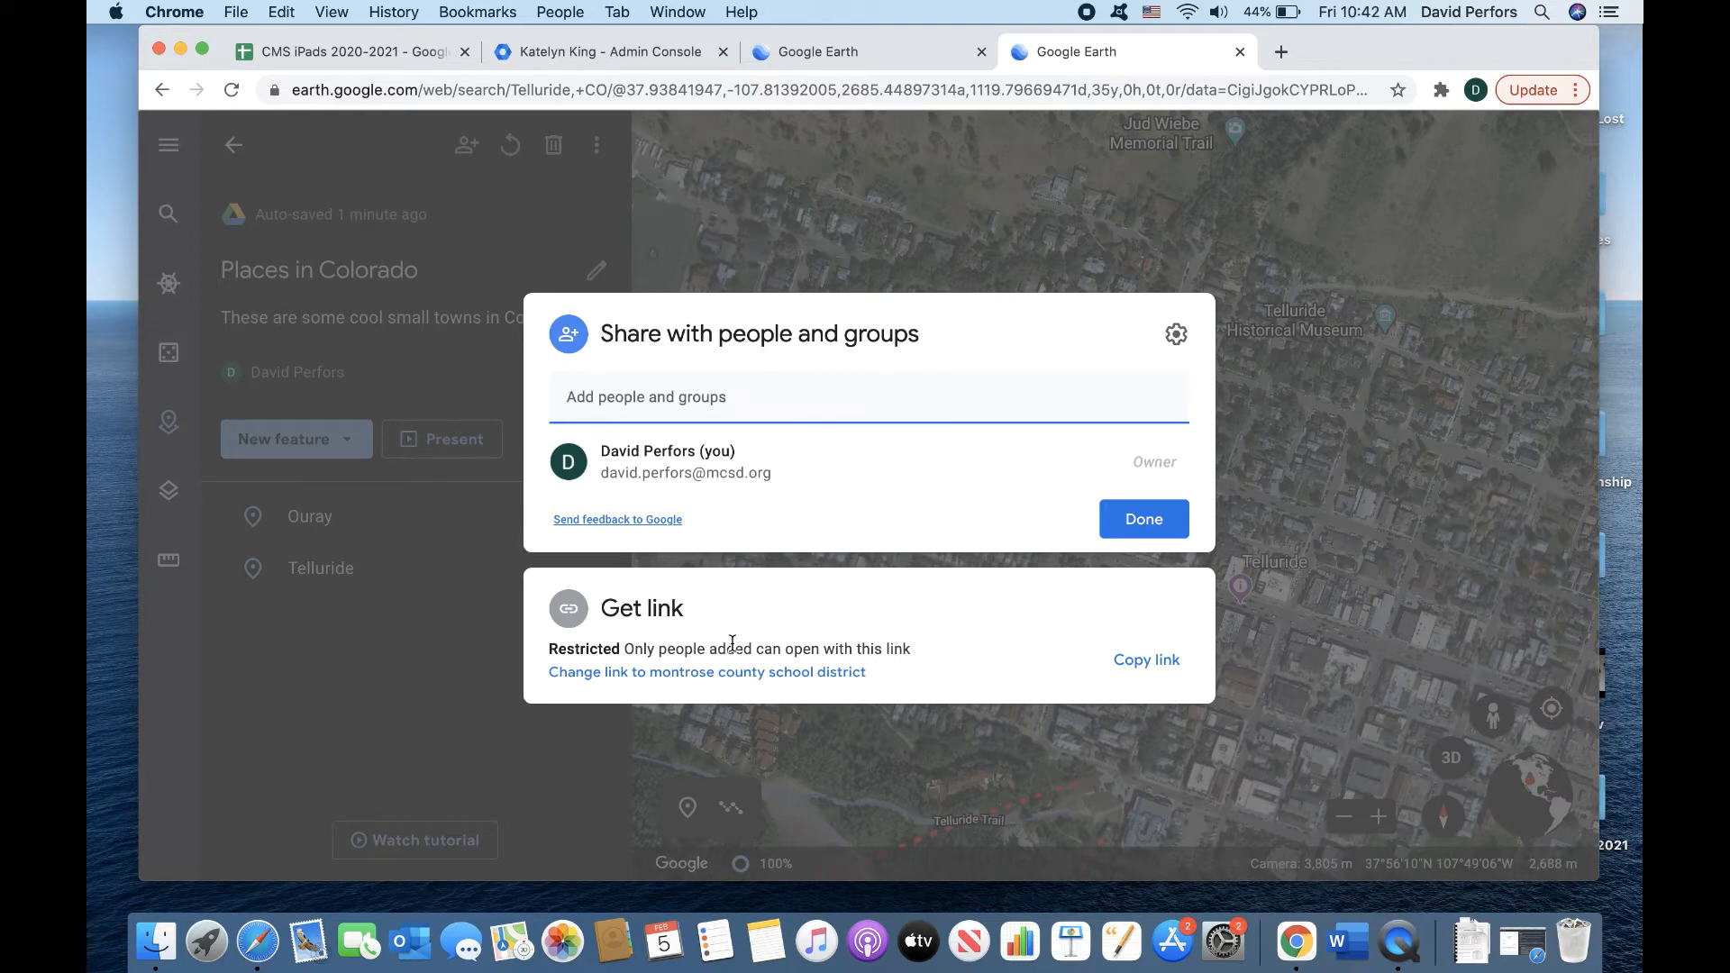
# Set the project's link access to Anyone with the link as Viewer, and copy the link
pyautogui.click(641, 609)
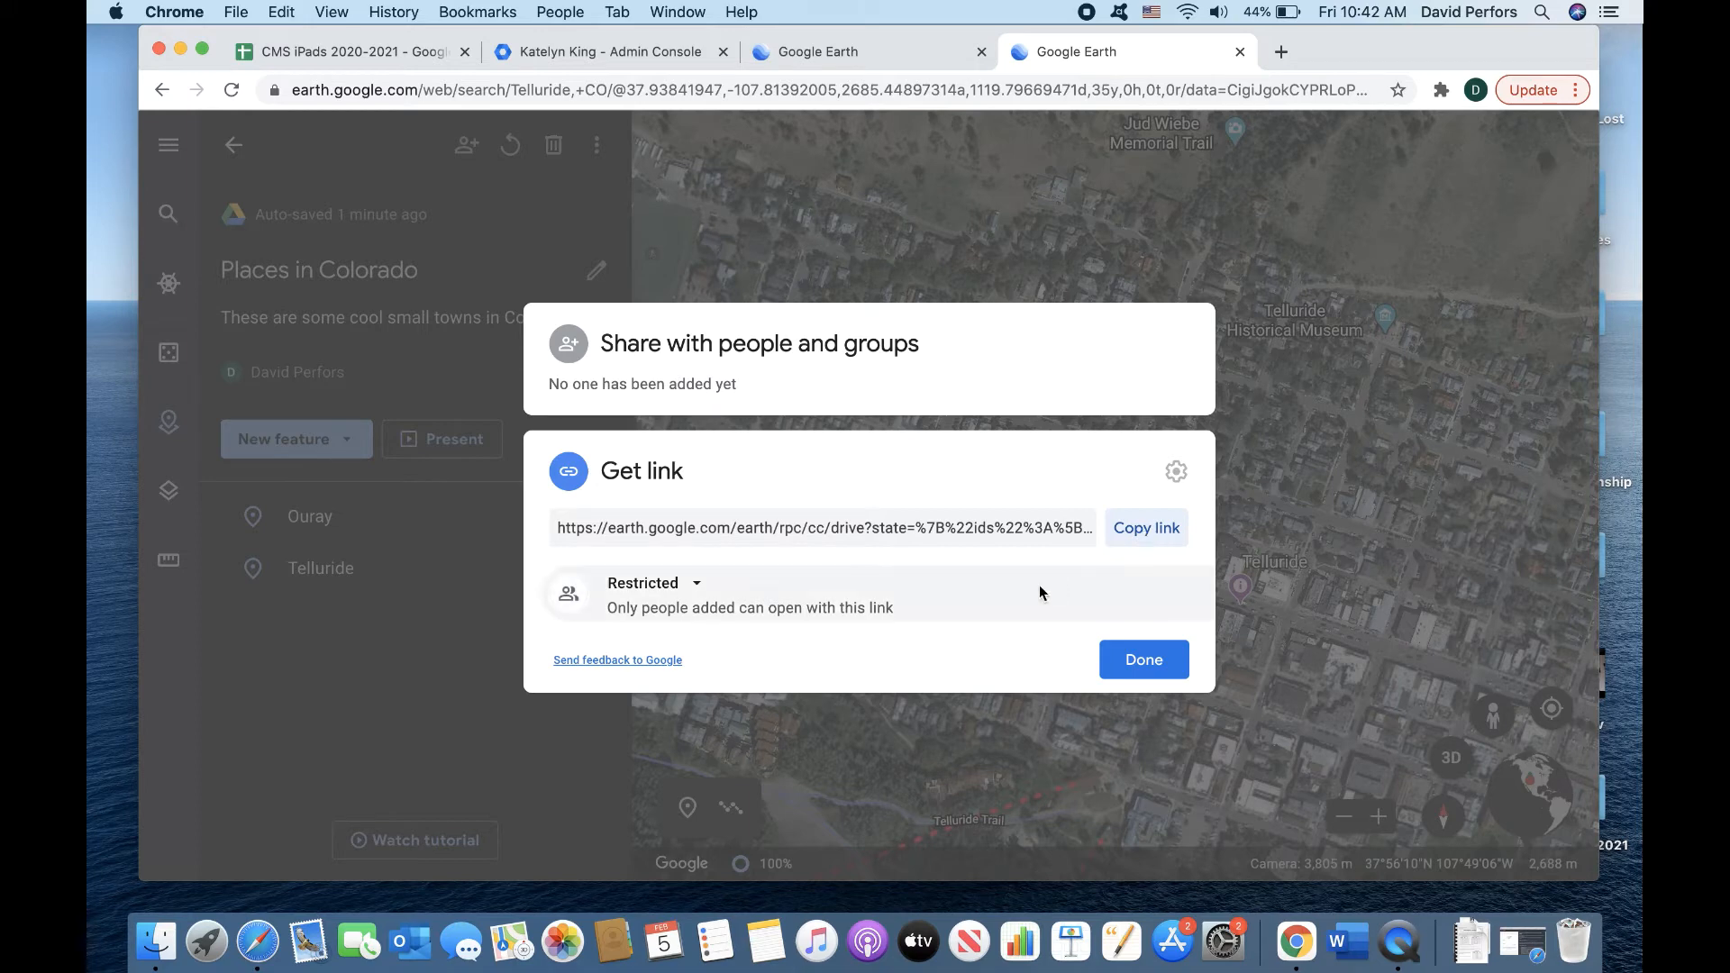
pyautogui.click(697, 588)
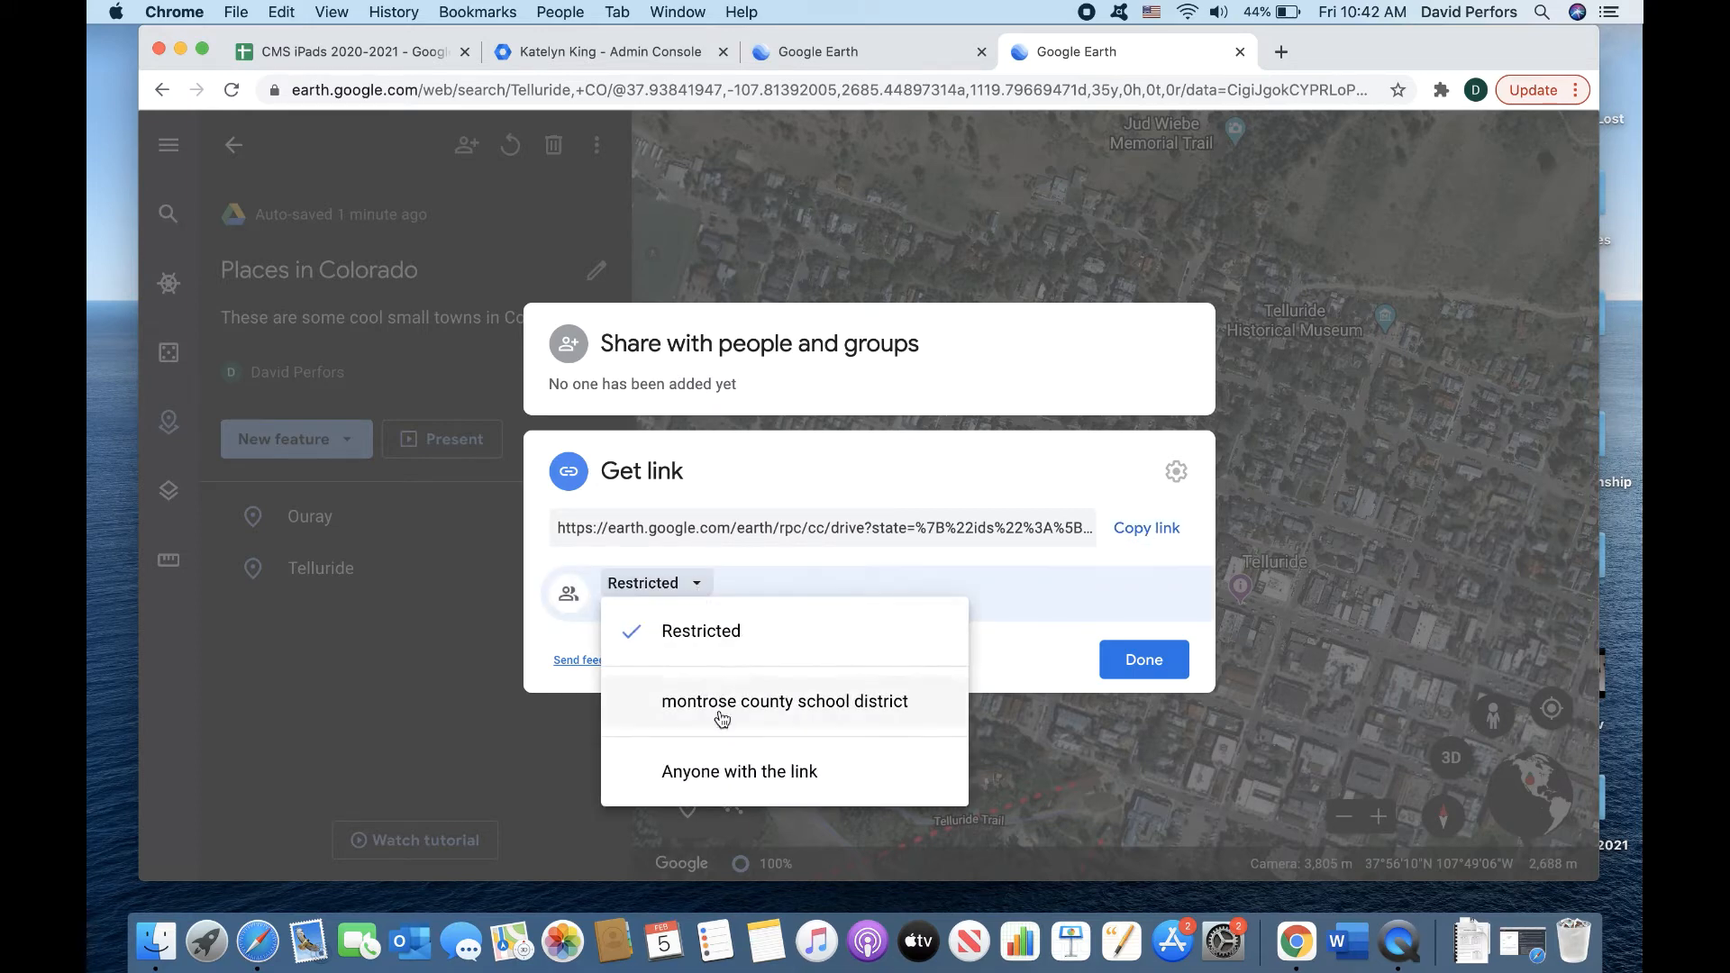
pyautogui.click(708, 790)
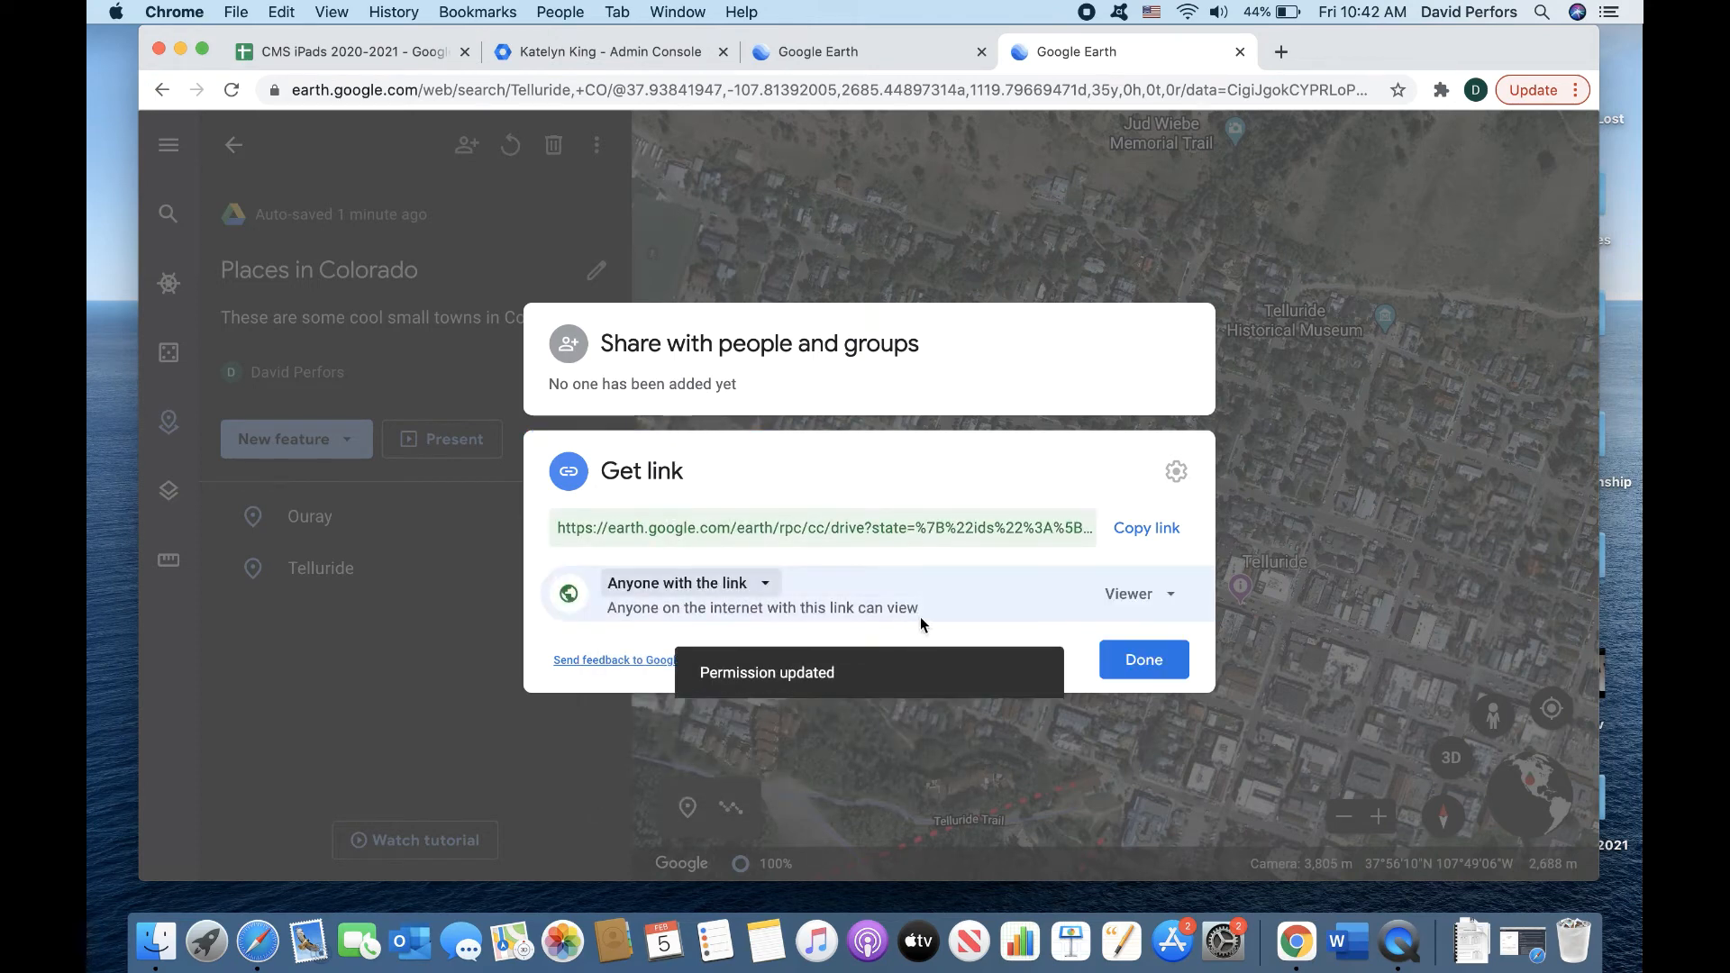
pyautogui.click(1165, 596)
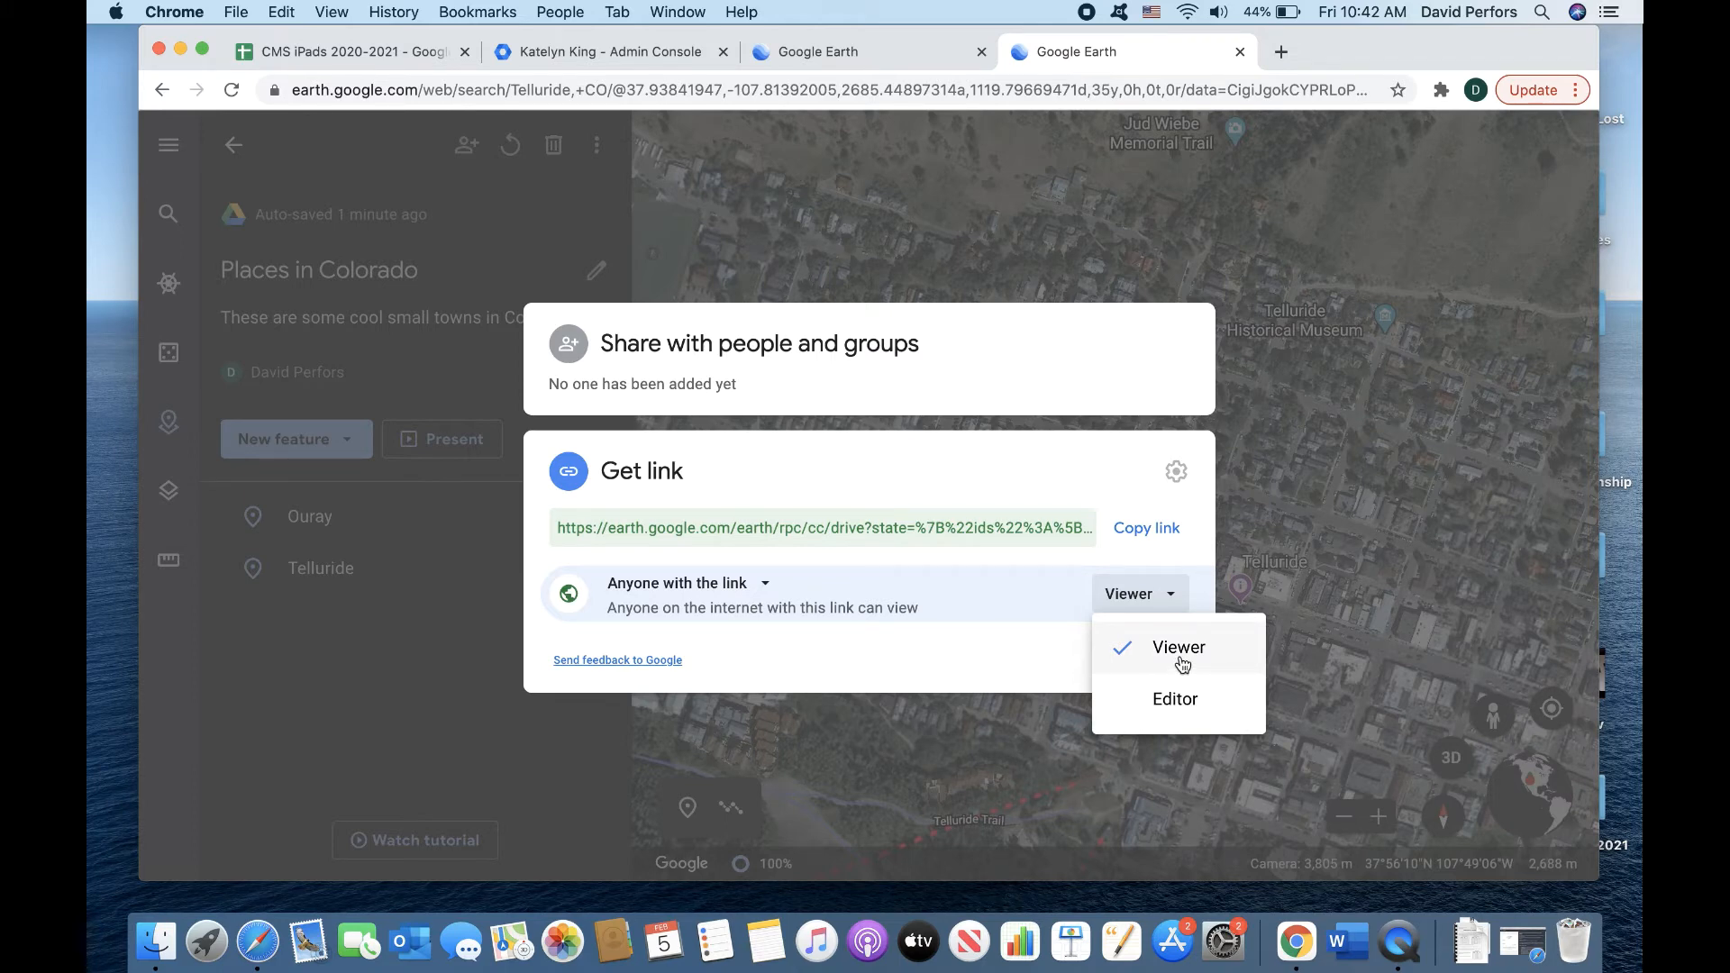
pyautogui.click(1181, 664)
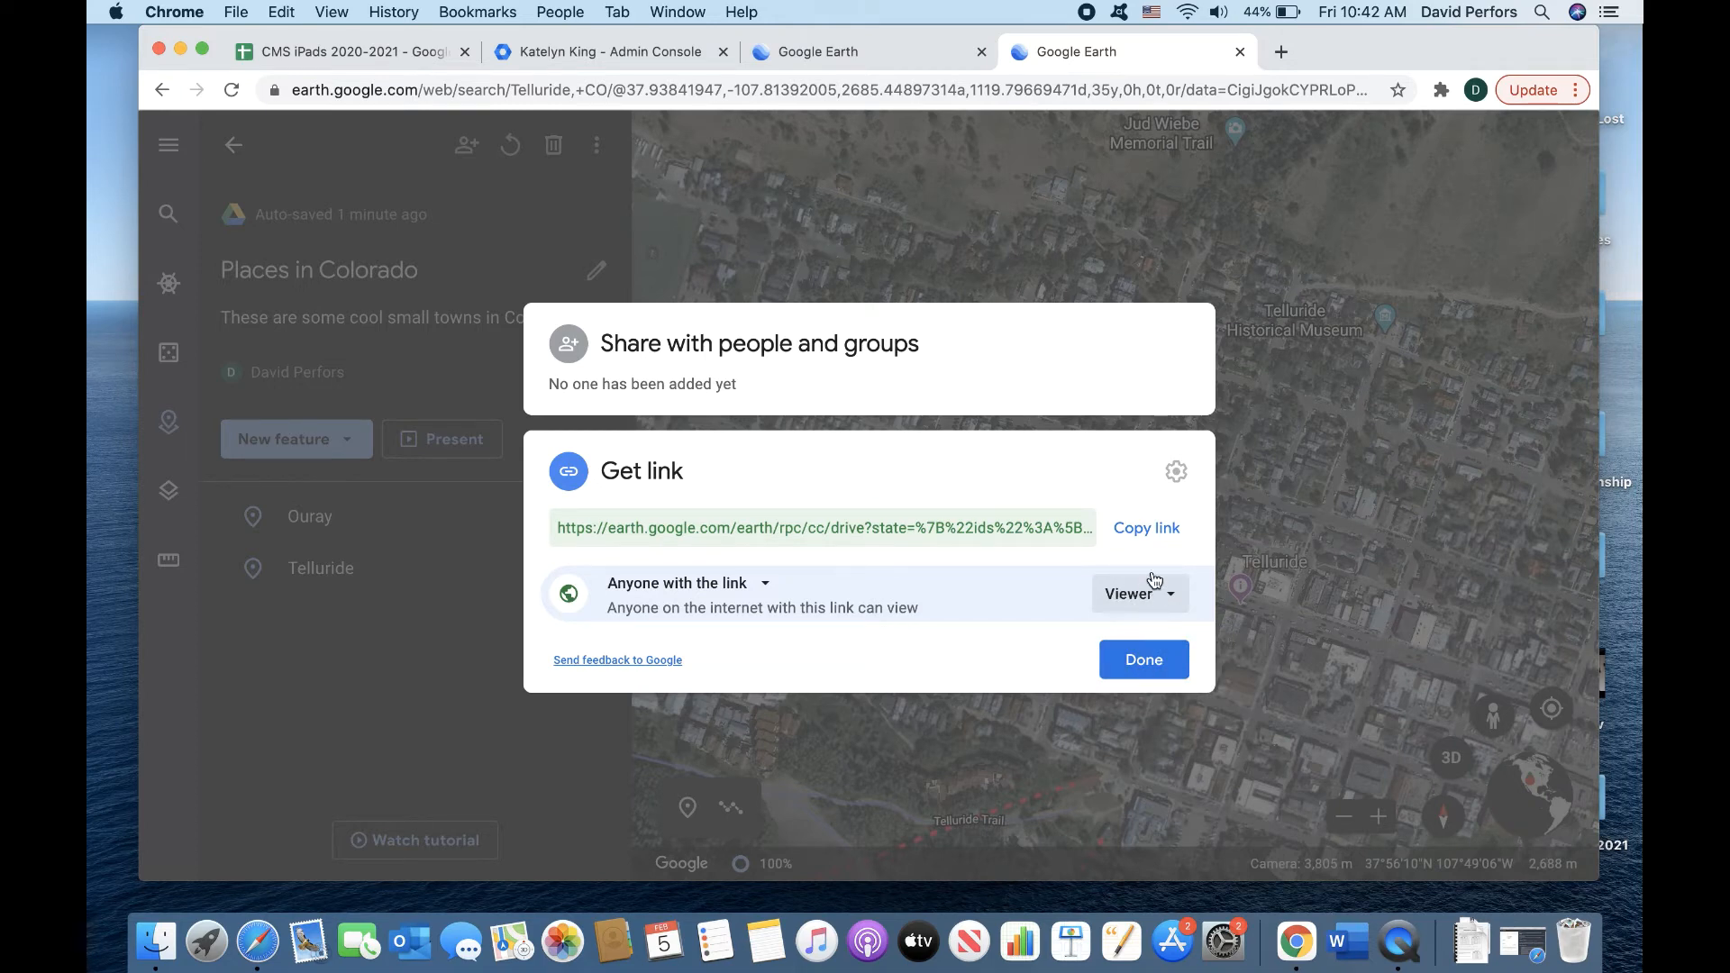
pyautogui.click(1151, 532)
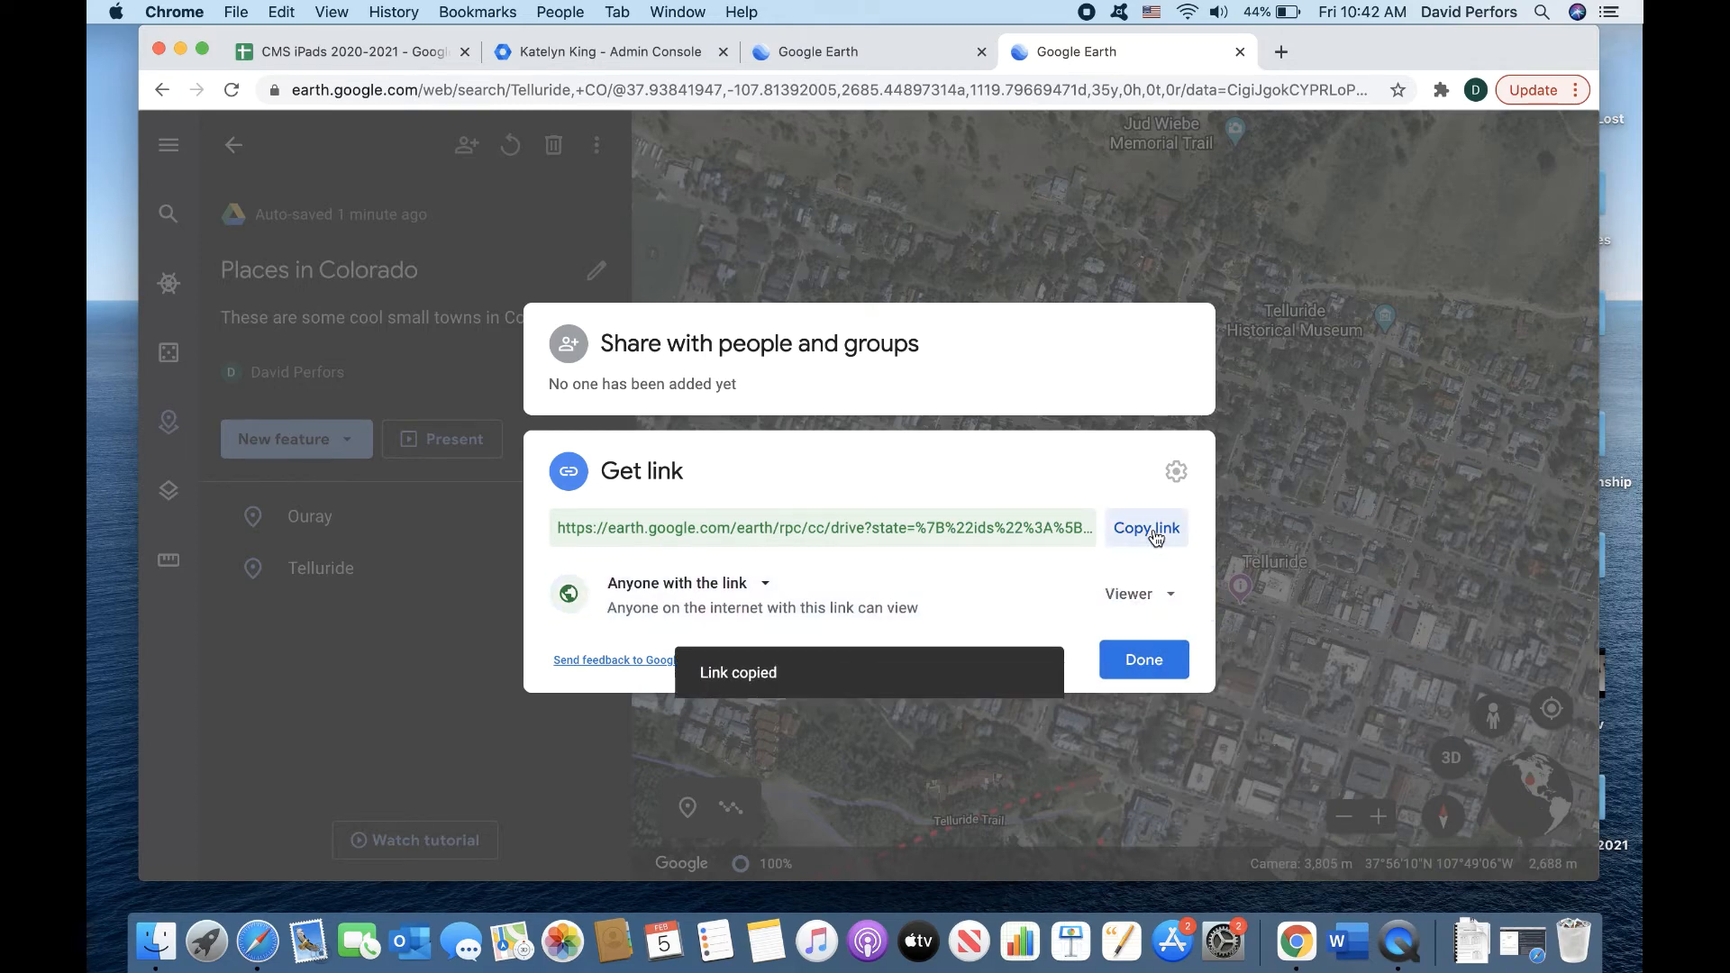
pyautogui.click(1143, 663)
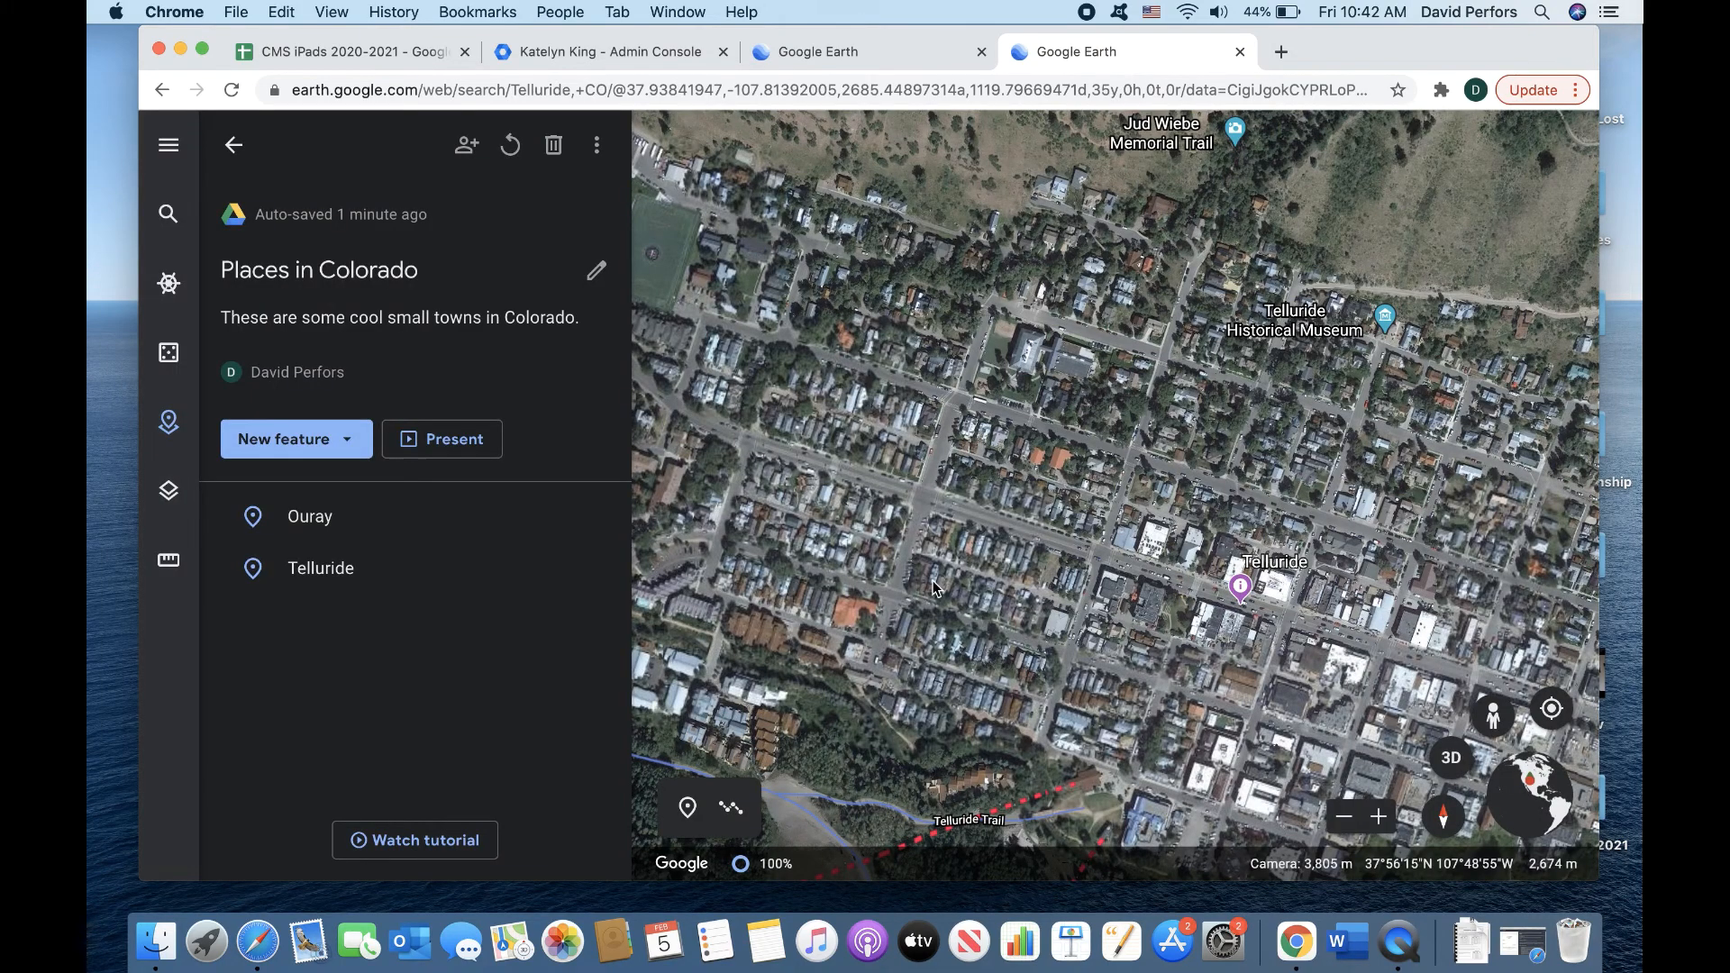